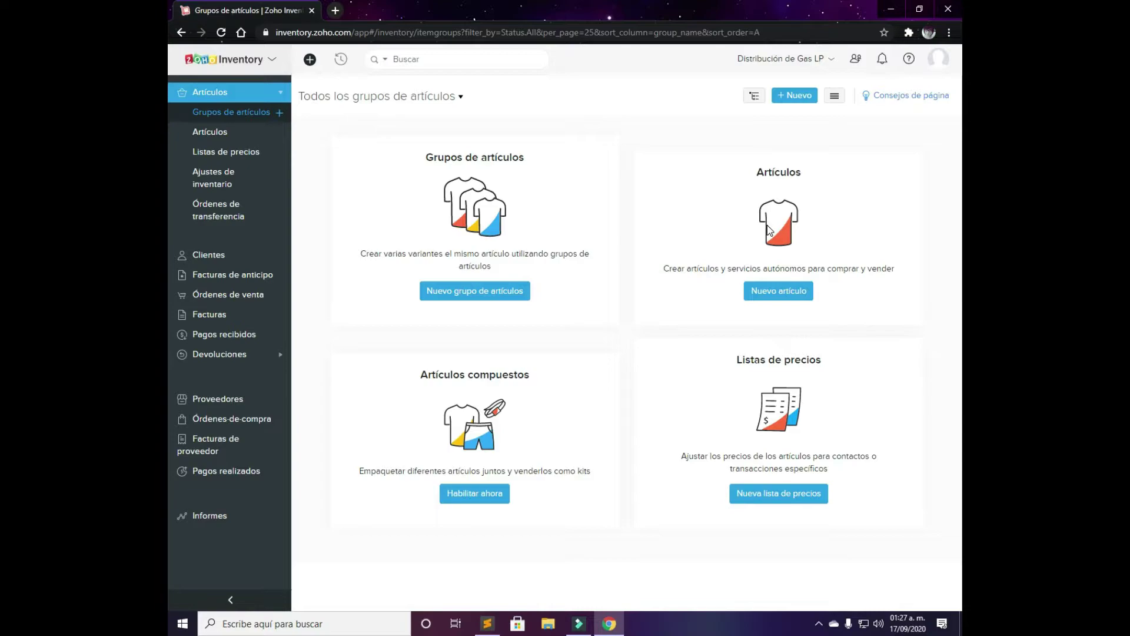
# Start a new item named 'pruebas - Gas LP' with its unit set to lt
pyautogui.click(789, 292)
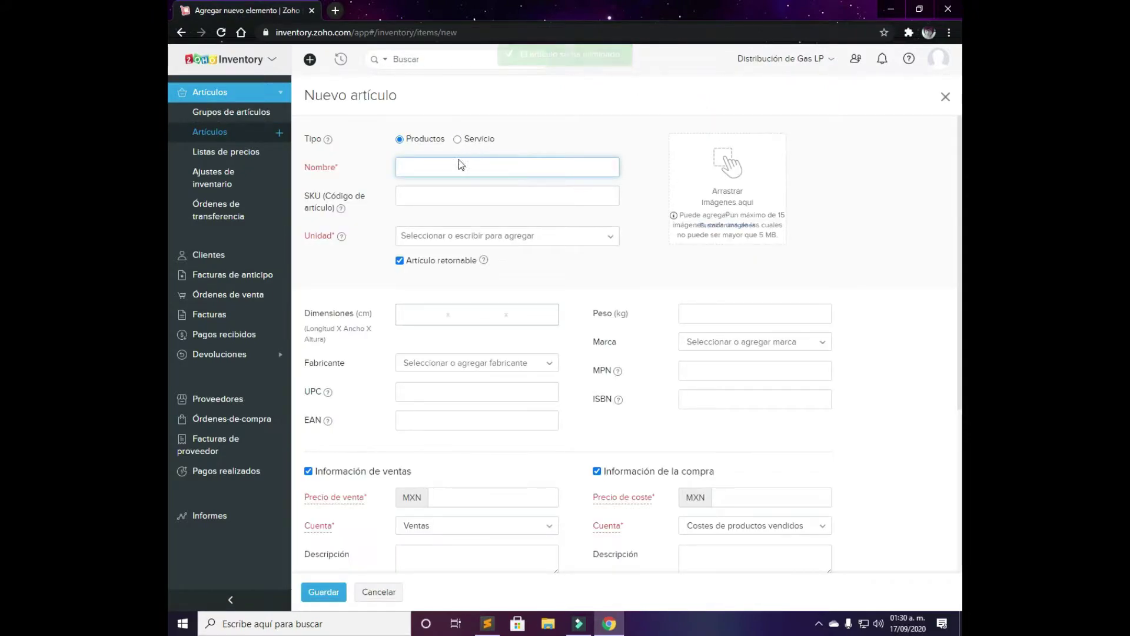
pyautogui.click(456, 172)
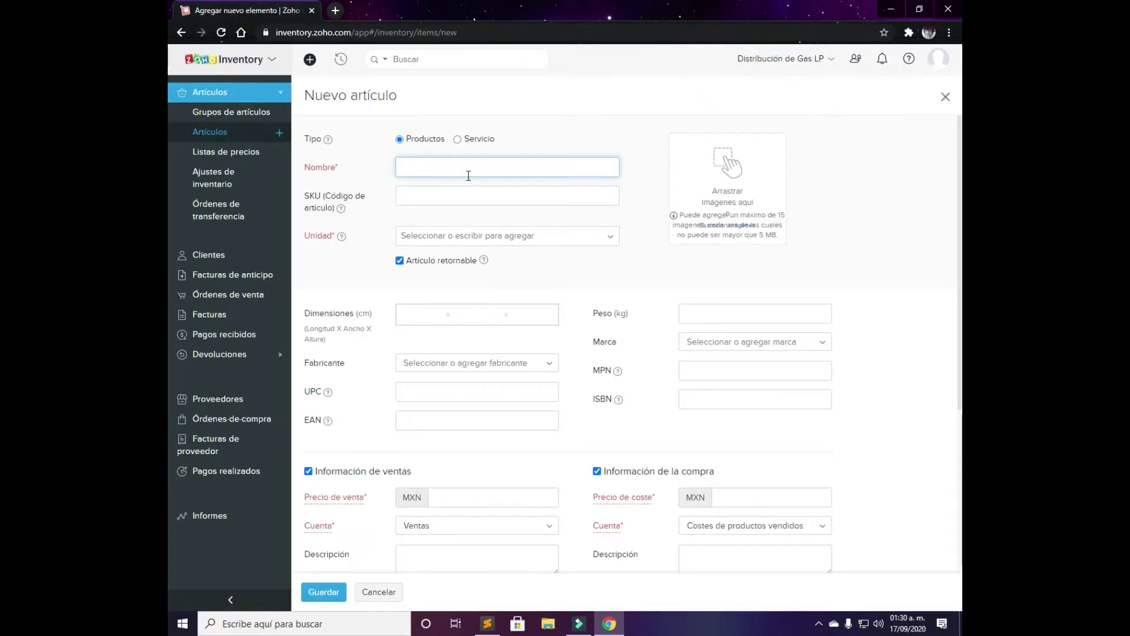
pyautogui.write('pr')
pyautogui.write('uebas ga')
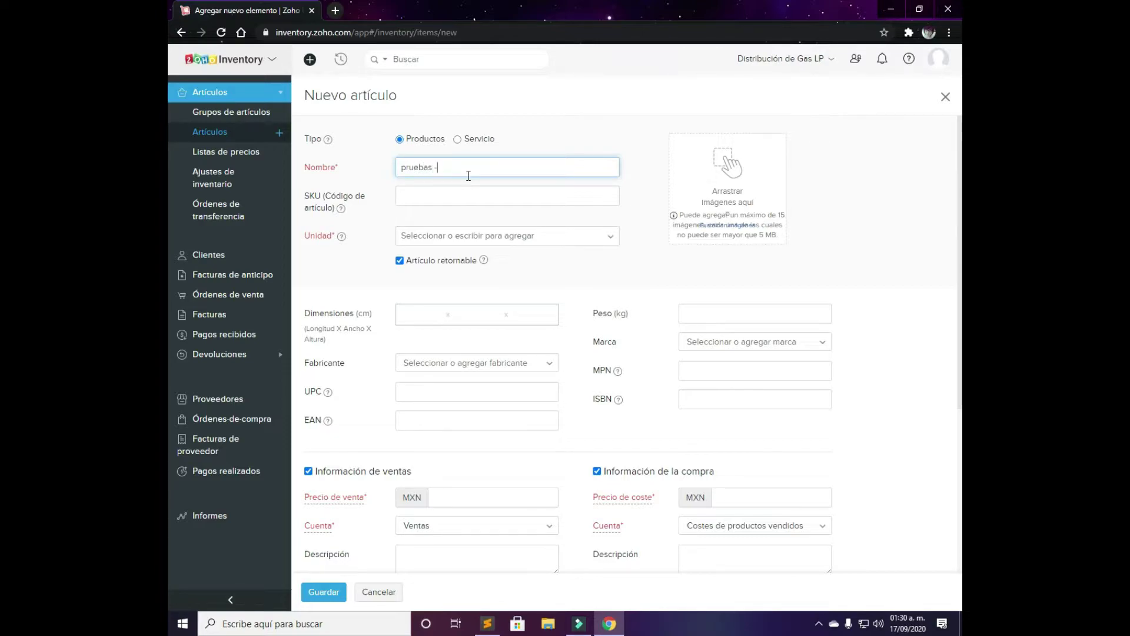
pyautogui.write('as LP')
pyautogui.press('Tab')
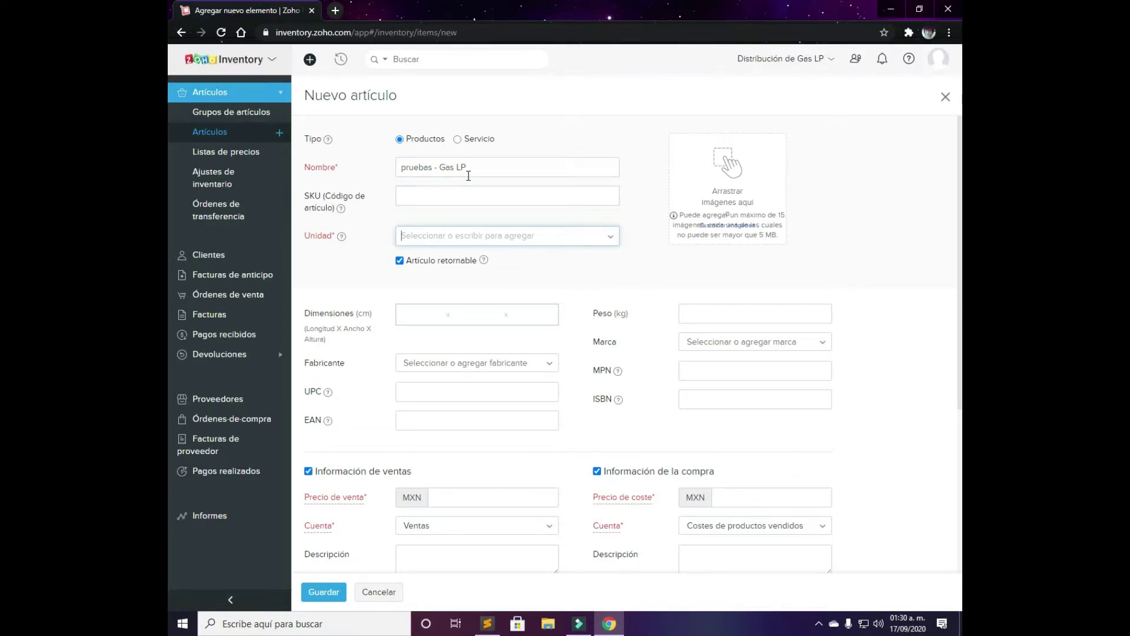
pyautogui.click(521, 237)
pyautogui.scroll(-5, 487, 295)
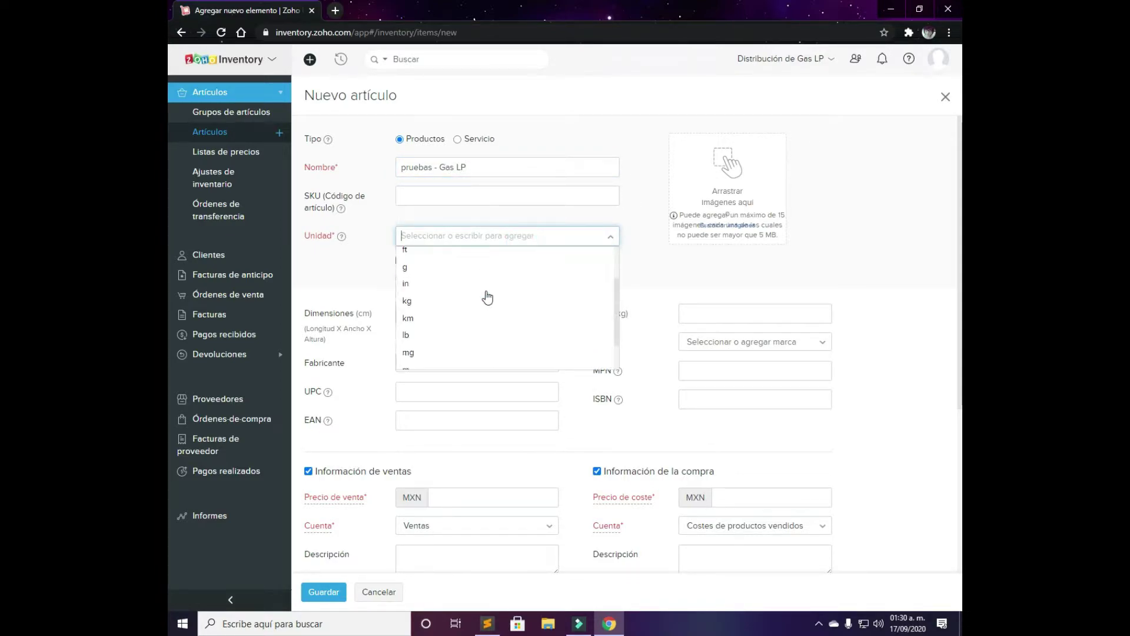
pyautogui.click(430, 364)
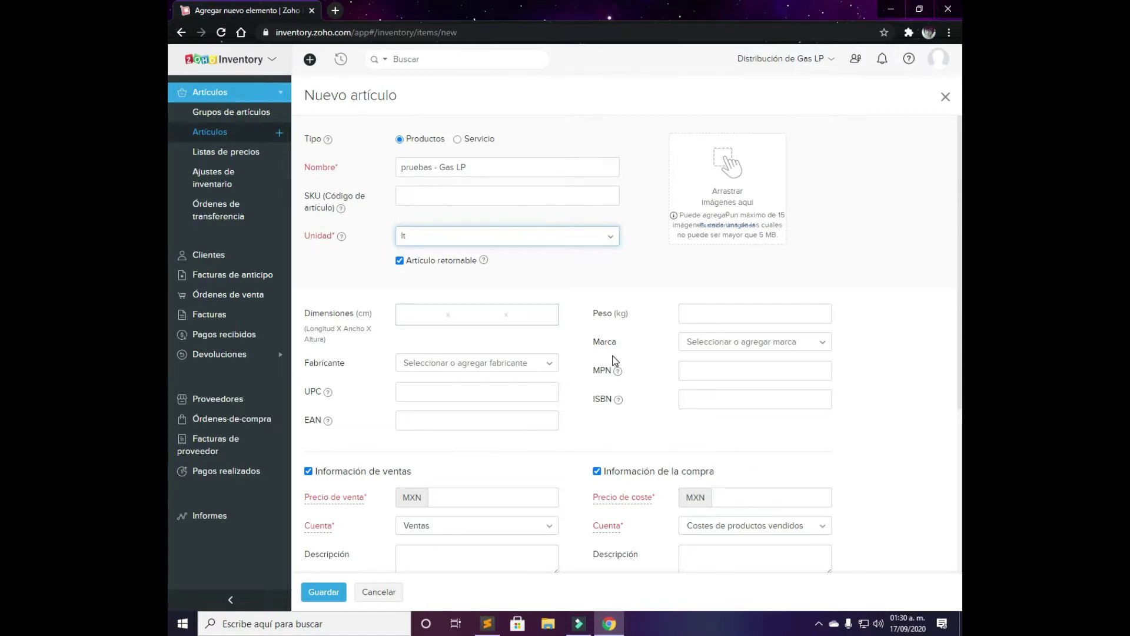
pyautogui.scroll(-4, 614, 361)
# Set the selling price to 10.49 and keep Ventas as the sales account
pyautogui.click(477, 249)
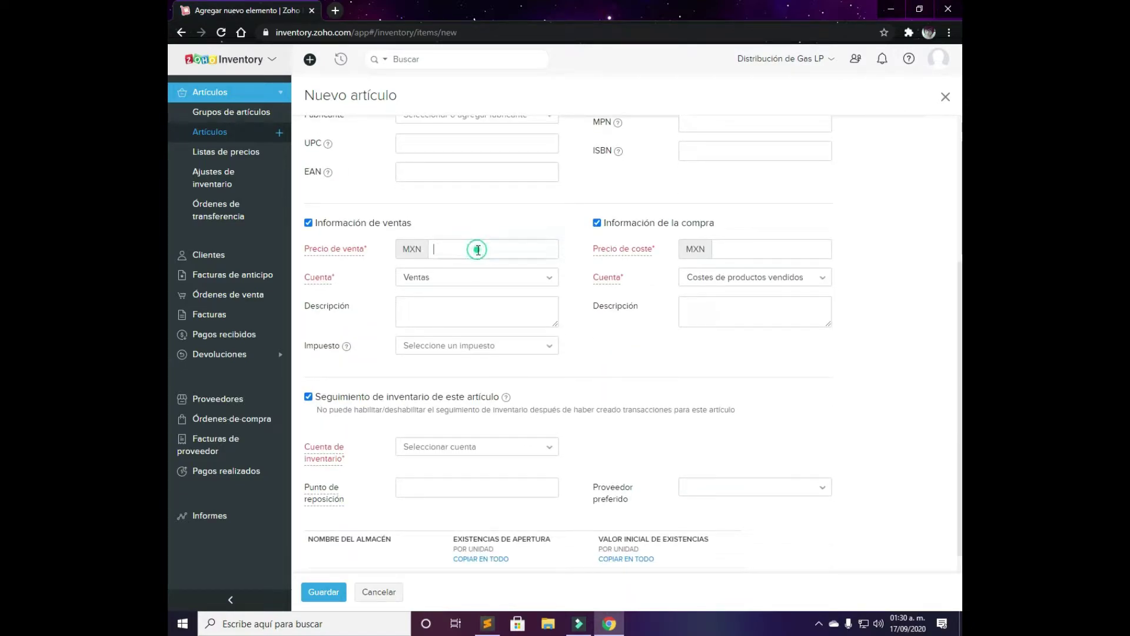
pyautogui.write('1049')
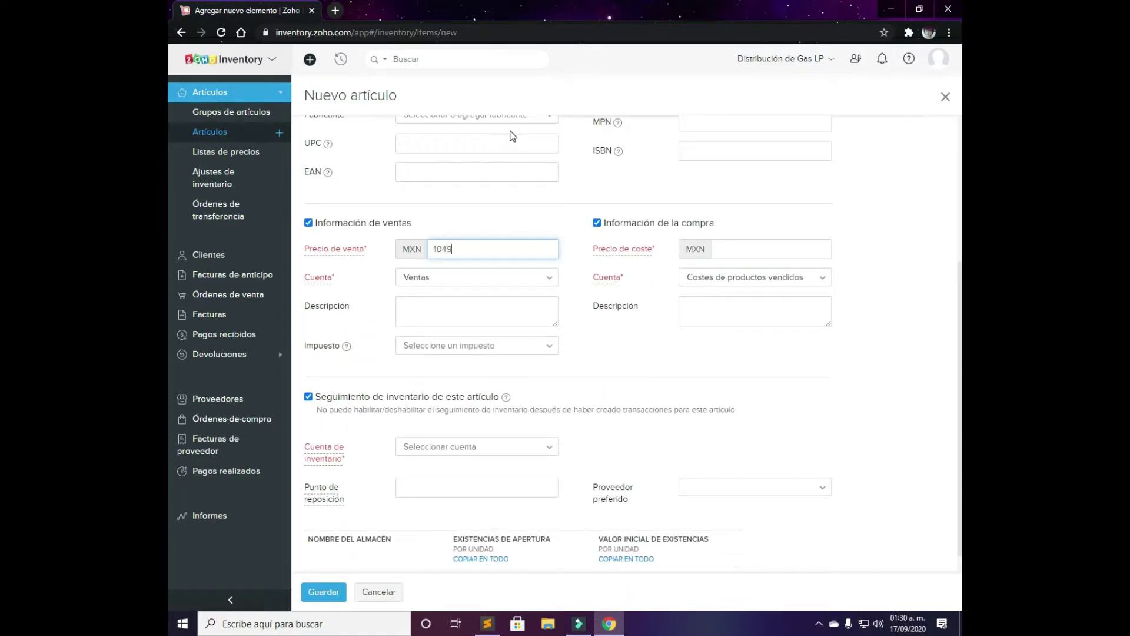
pyautogui.press('Tab')
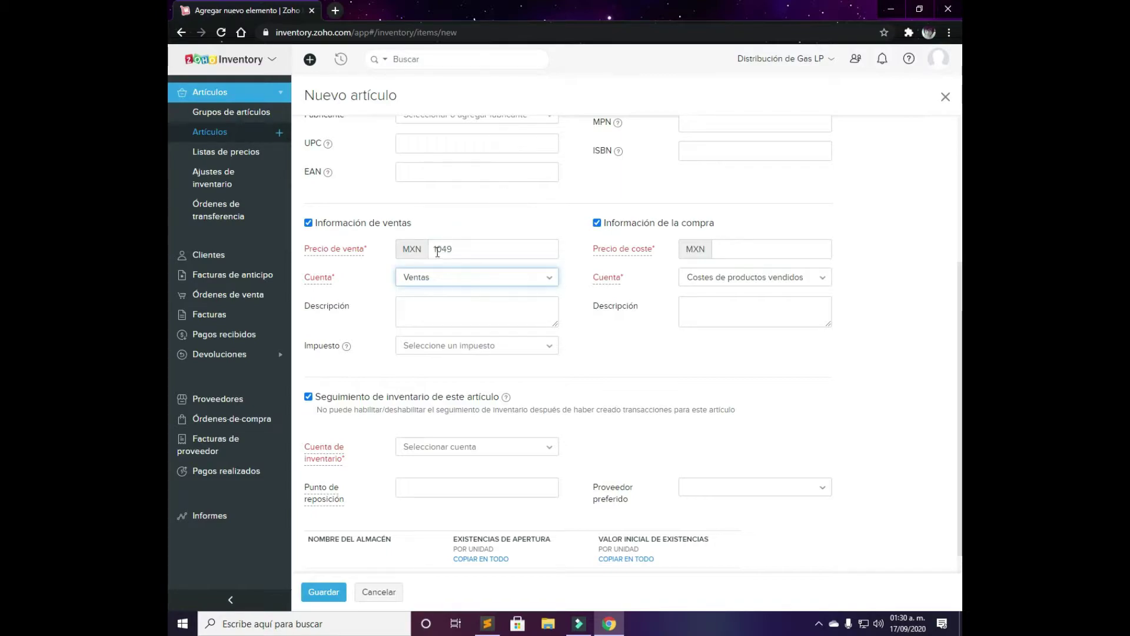
pyautogui.click(441, 249)
pyautogui.write('.')
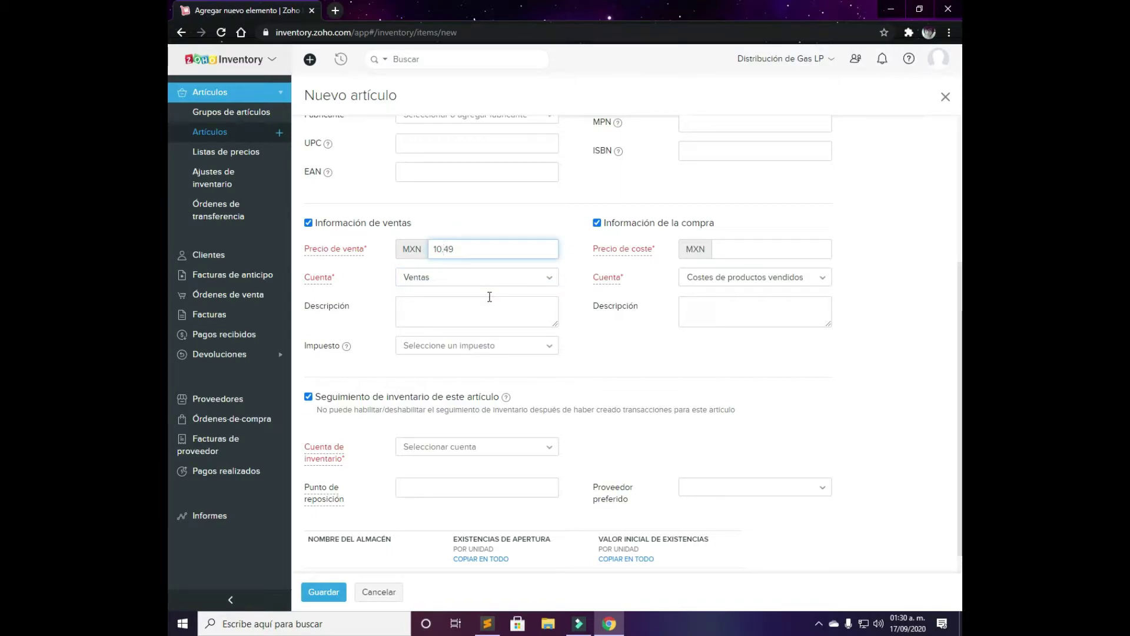
pyautogui.press('Tab')
pyautogui.click(526, 274)
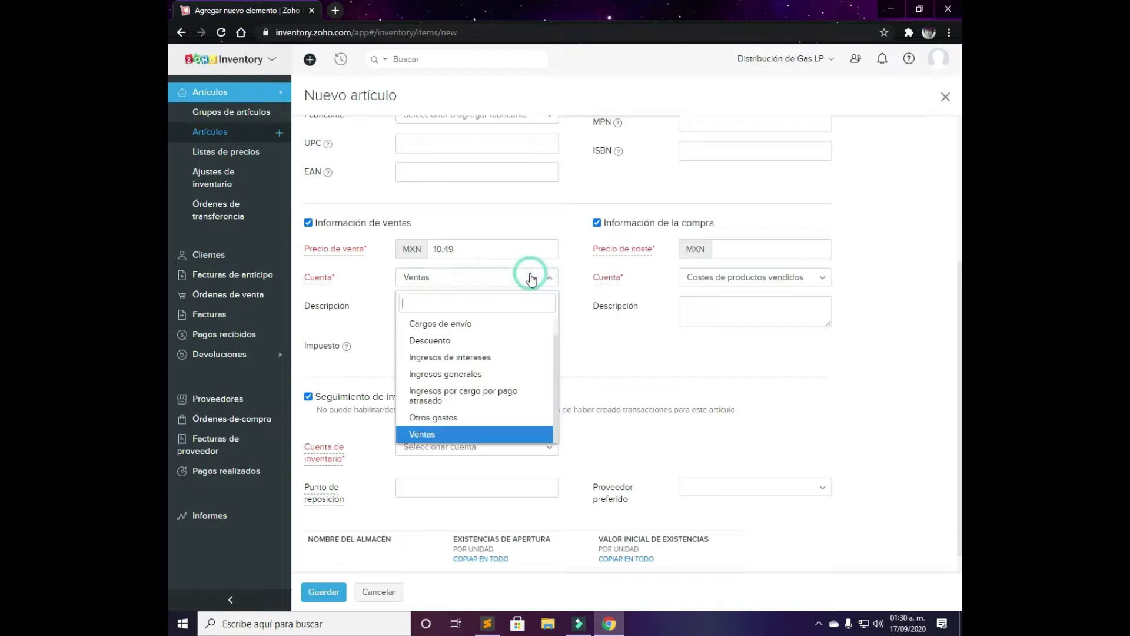
pyautogui.click(430, 436)
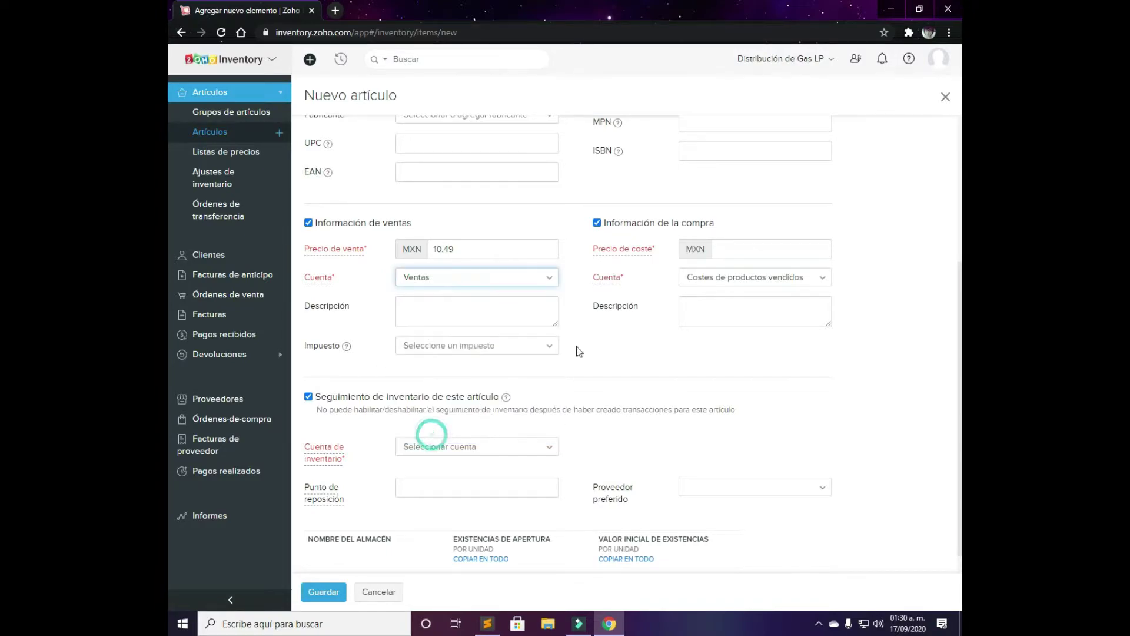
# Set the cost price to 10.49, keep Costes de productos vendidos, and apply IVA [16%] tax
pyautogui.click(720, 249)
pyautogui.write('10')
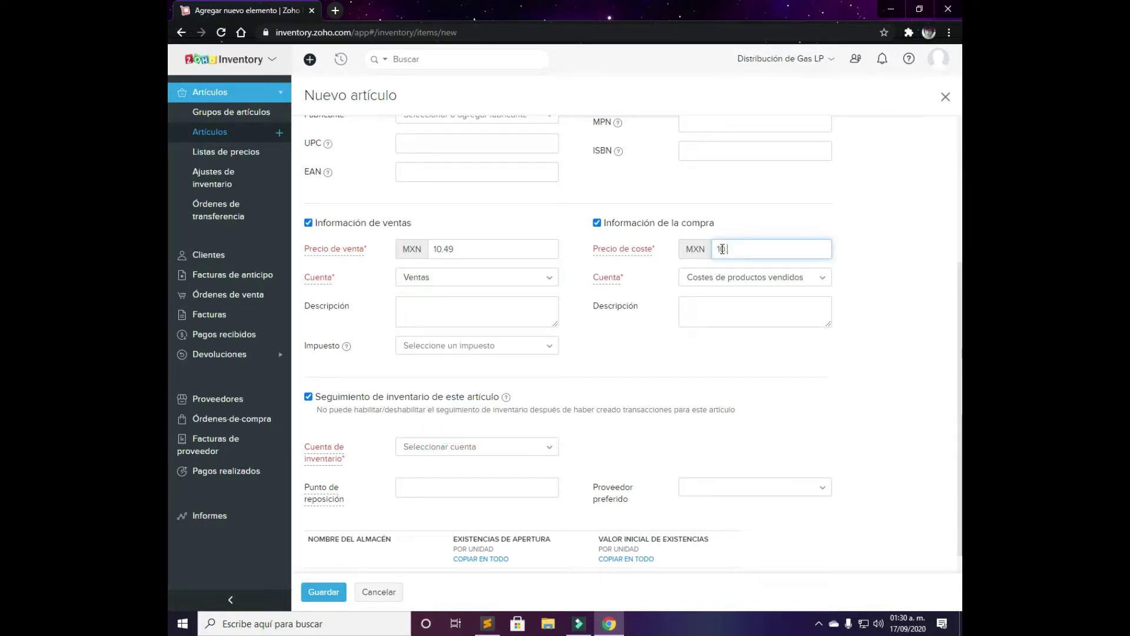
pyautogui.write('.49')
pyautogui.click(728, 275)
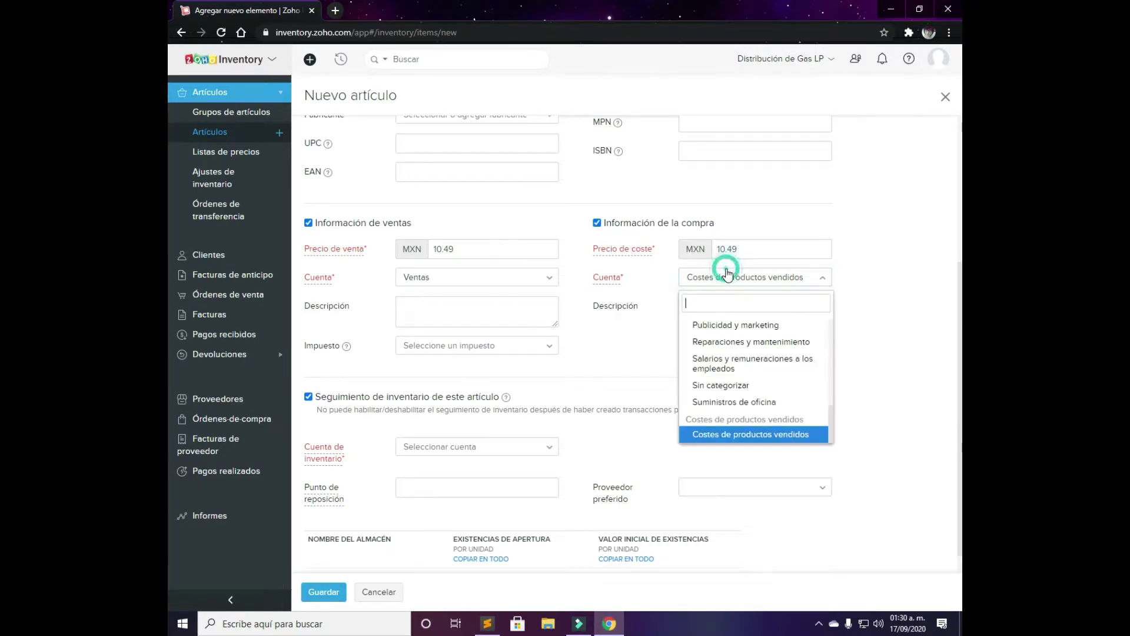
pyautogui.click(728, 274)
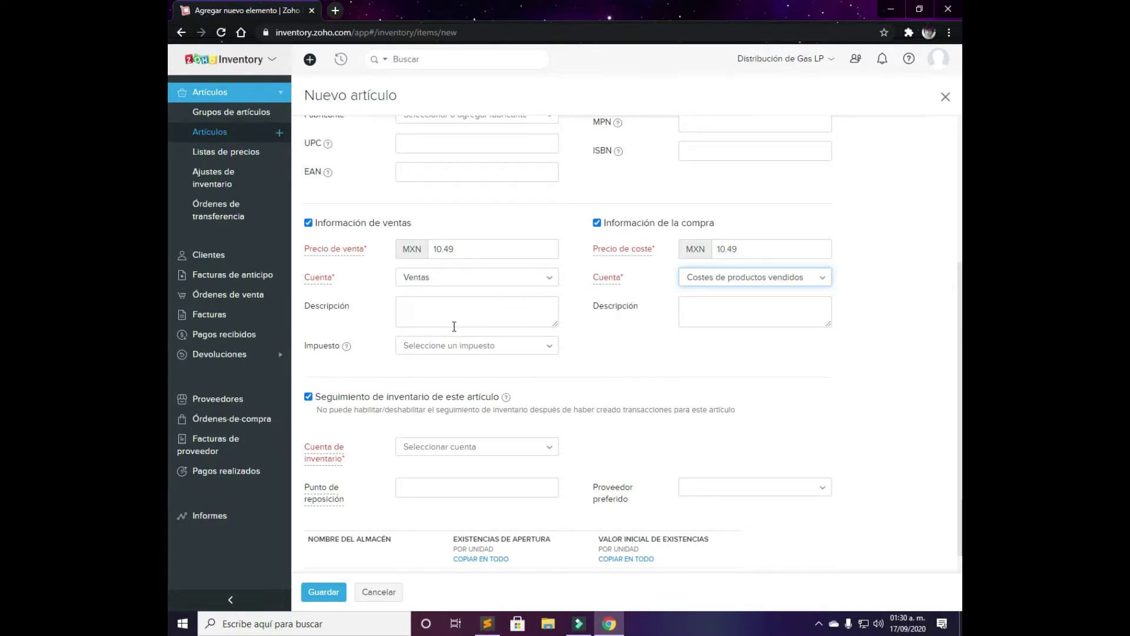
pyautogui.click(463, 349)
pyautogui.click(442, 410)
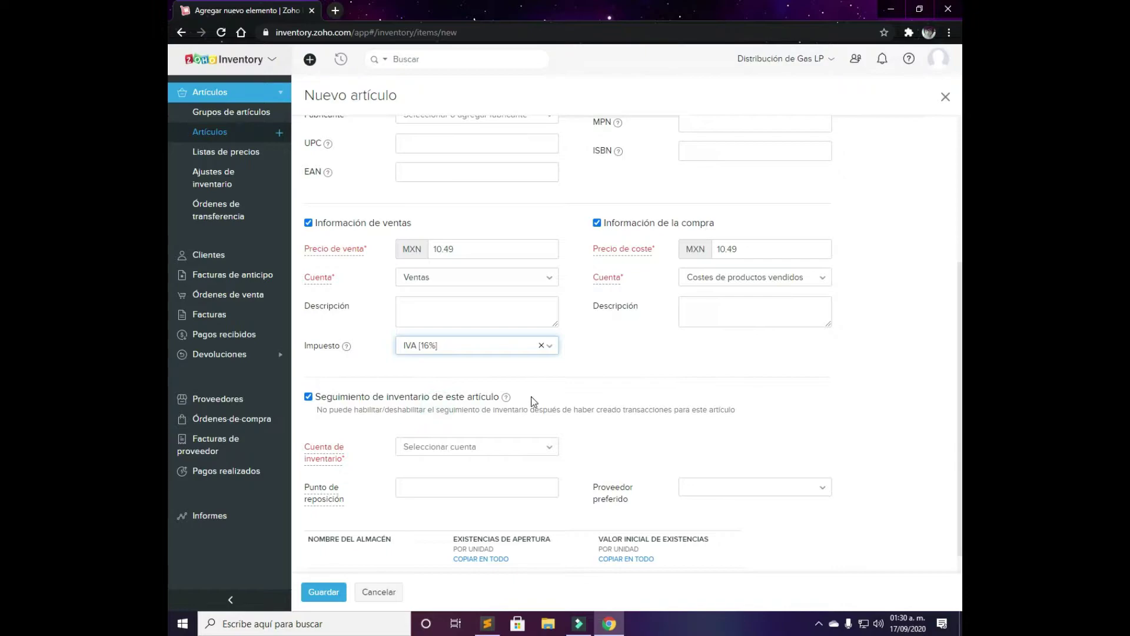
pyautogui.scroll(-2, 531, 397)
pyautogui.click(478, 356)
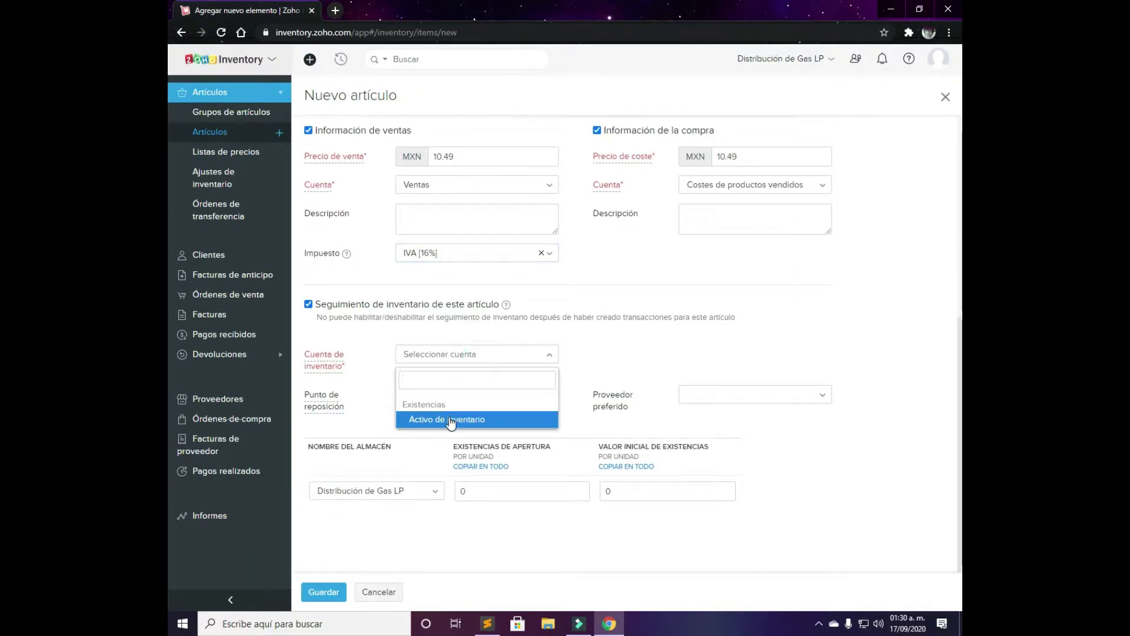
# Choose Activo de inventario, vendor Gaslink and 200 opening stock, then attempt to save the item
pyautogui.click(450, 419)
pyautogui.click(445, 394)
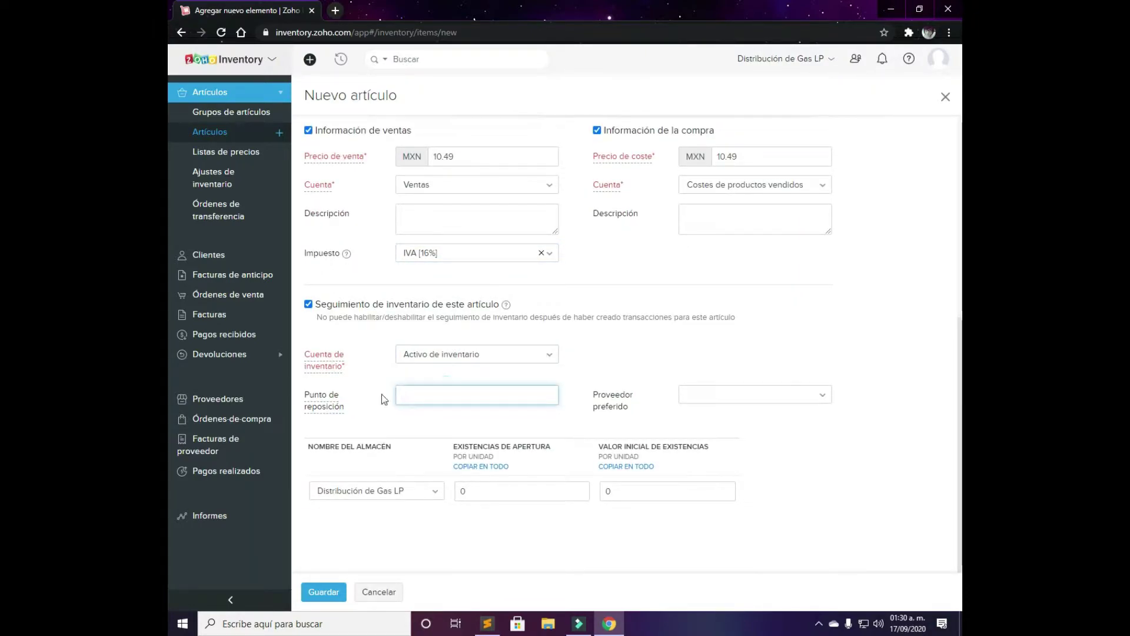
pyautogui.click(710, 403)
pyautogui.click(713, 444)
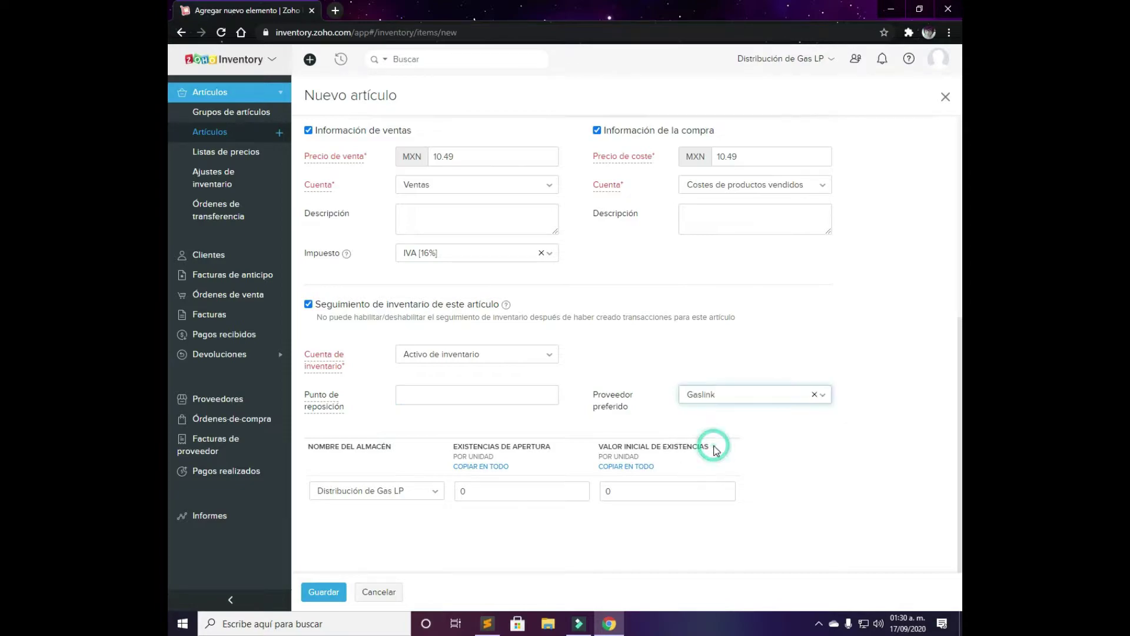
pyautogui.click(510, 491)
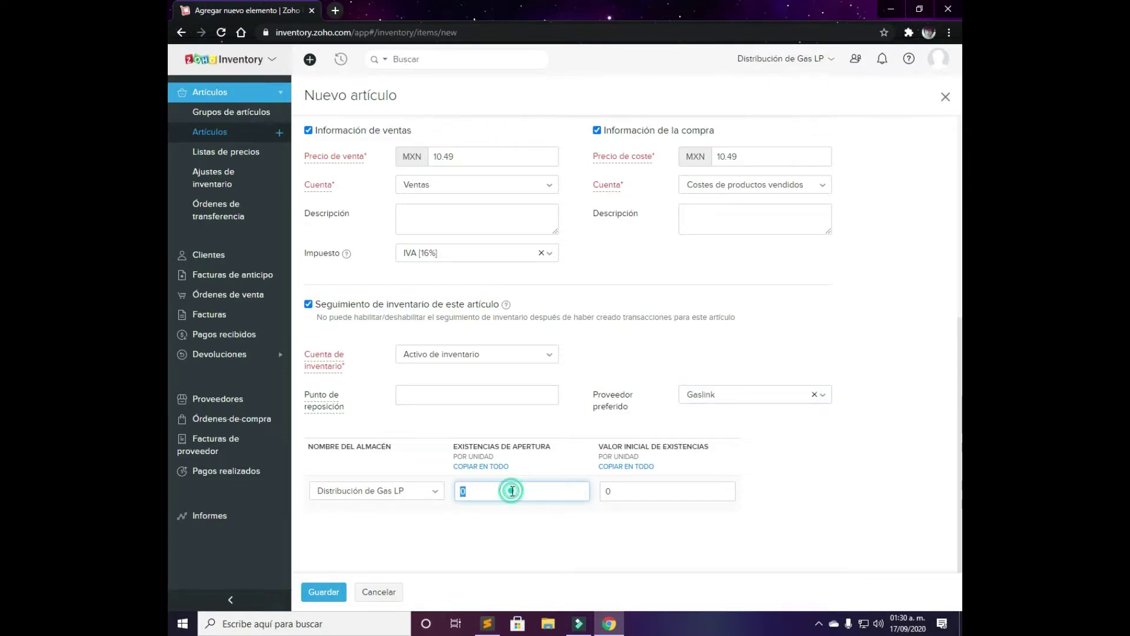
pyautogui.write('200')
pyautogui.press('Tab')
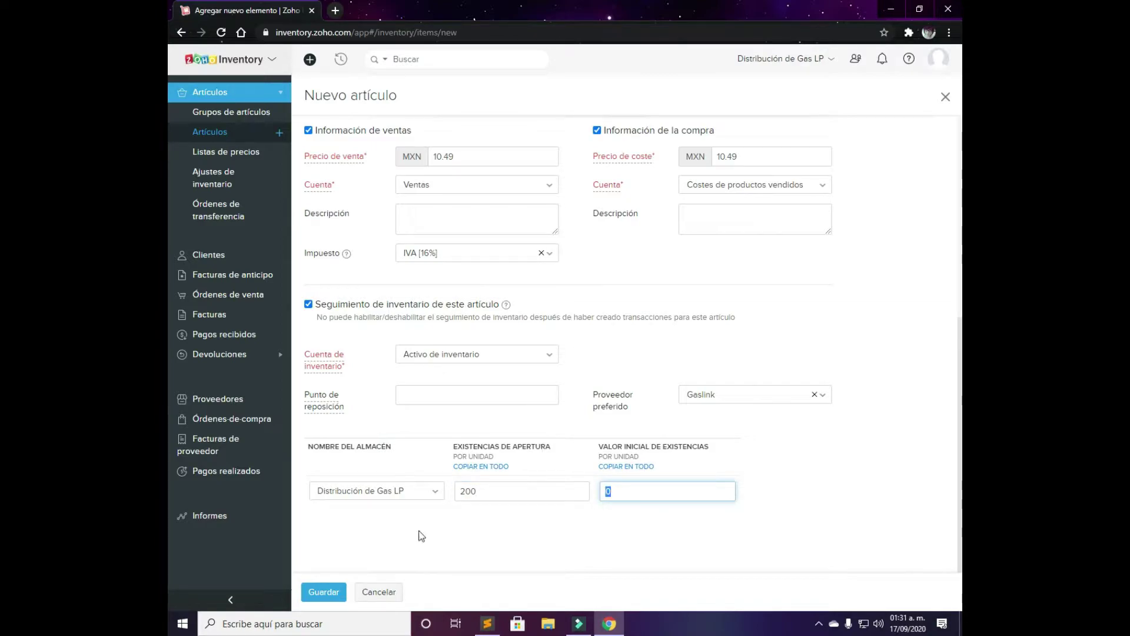
pyautogui.click(336, 592)
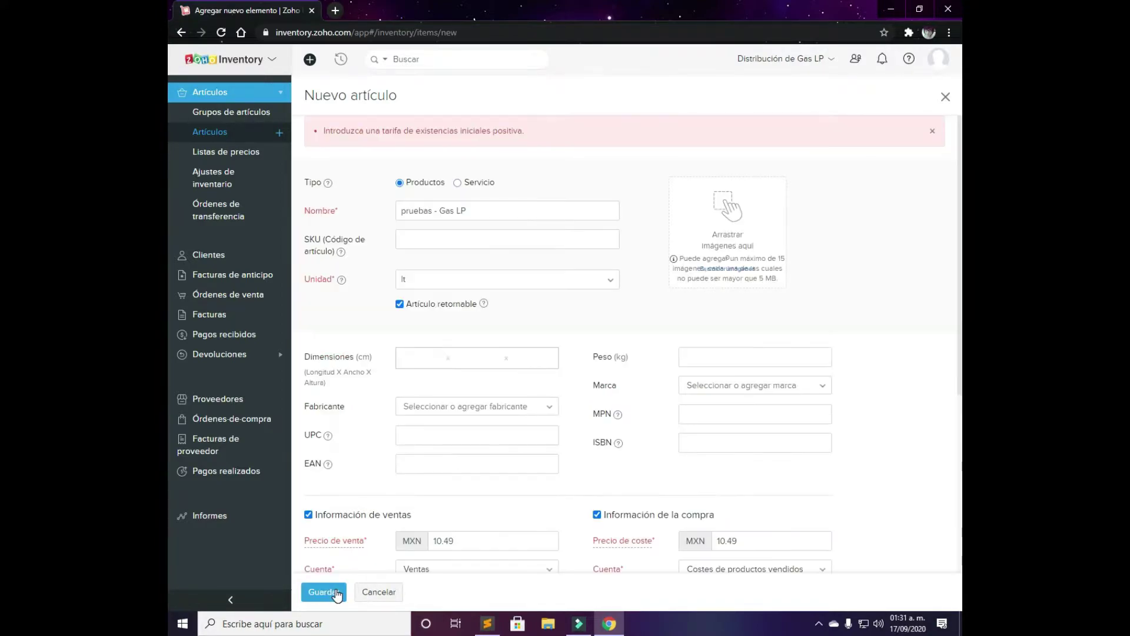
# Change the opening stock quantity from 200 to 100 and resubmit the form
pyautogui.scroll(-5, 617, 290)
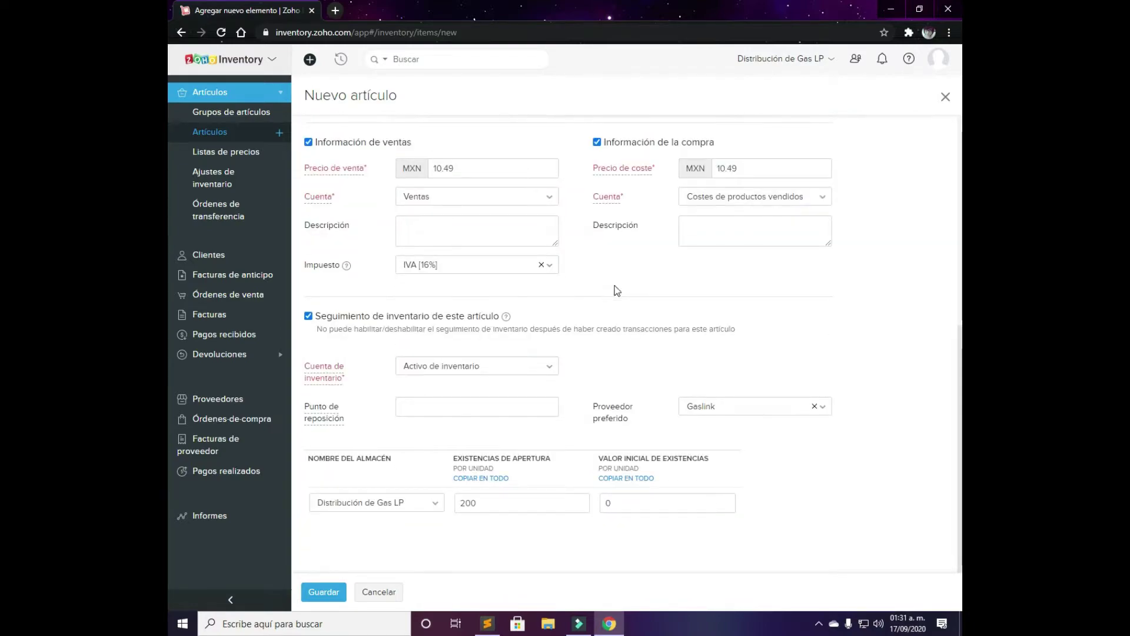
pyautogui.scroll(5, 630, 290)
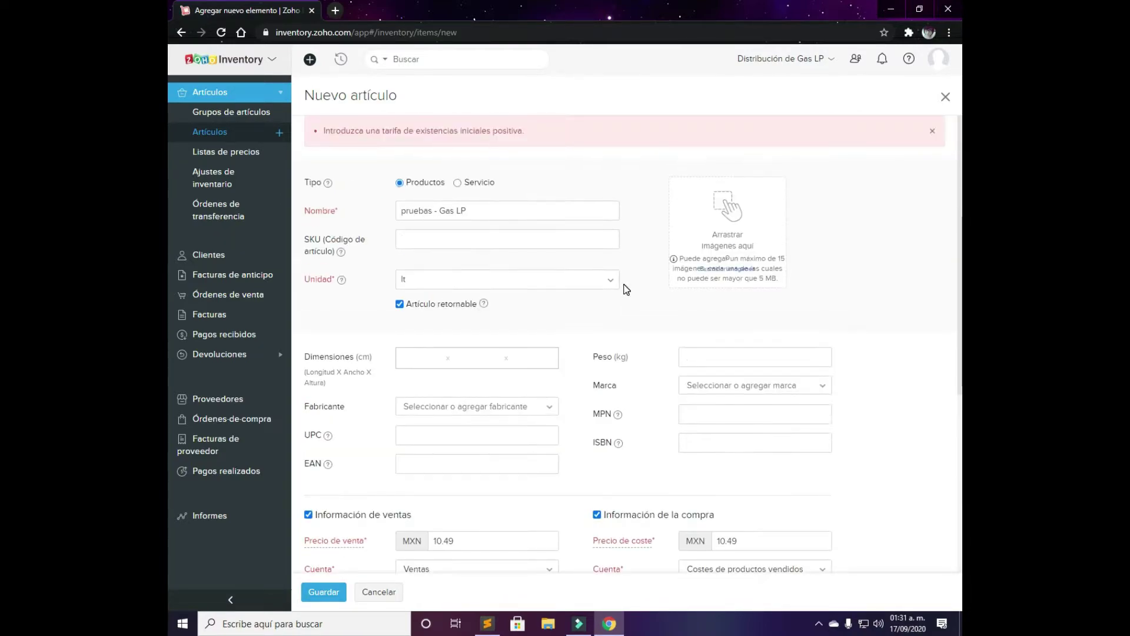
pyautogui.scroll(-5, 623, 288)
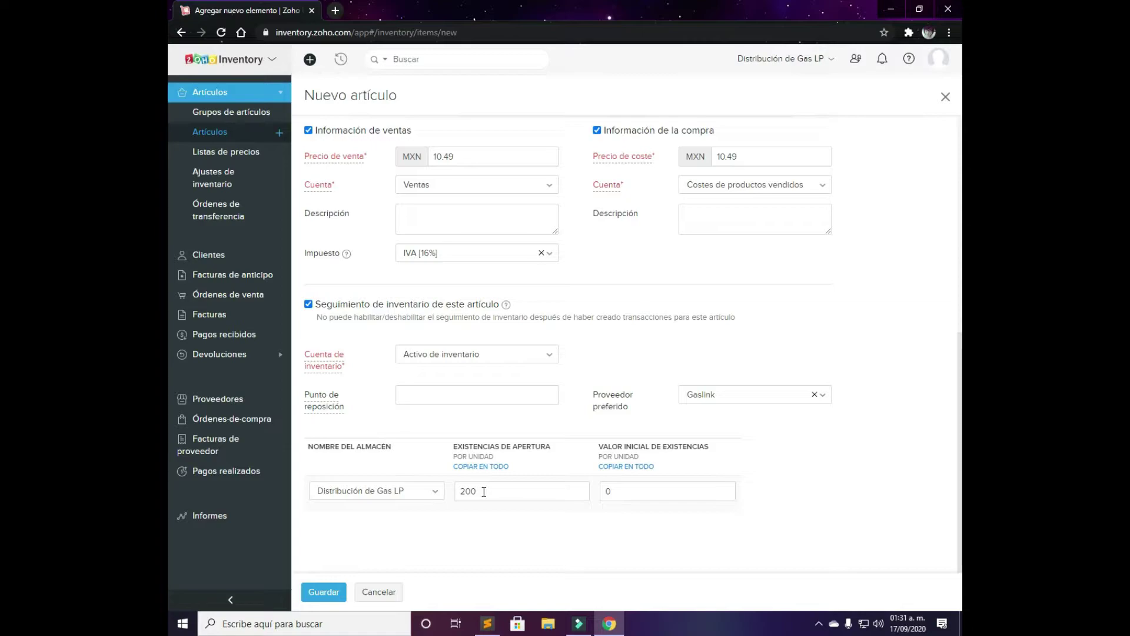
pyautogui.doubleClick(484, 492)
pyautogui.press('BackSpace')
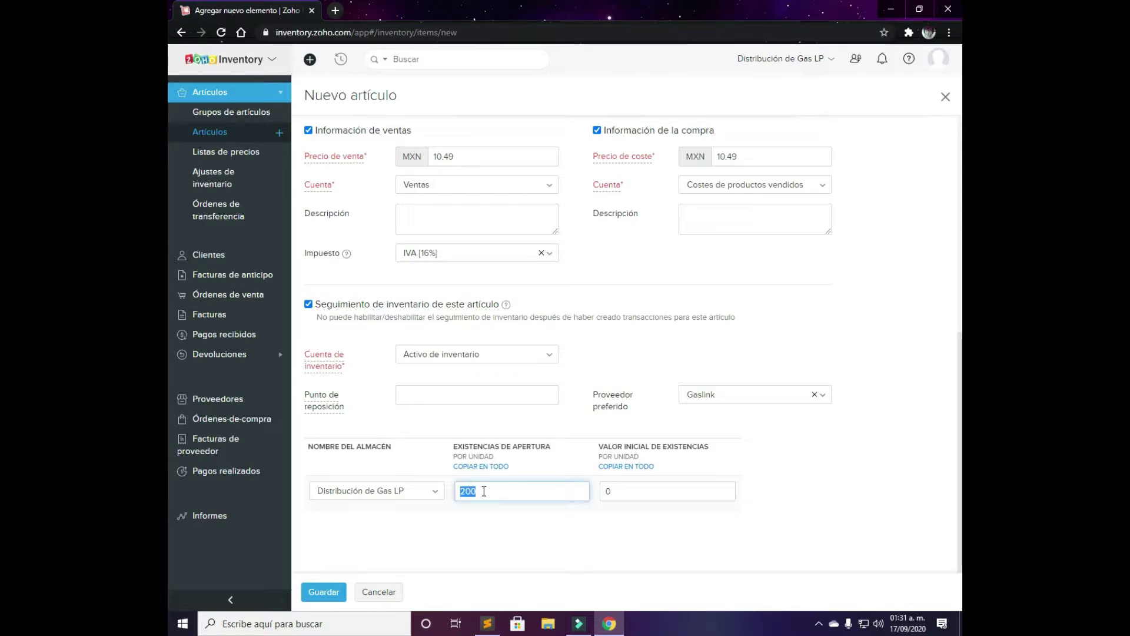
pyautogui.write('100')
pyautogui.press('Tab')
pyautogui.press('Return')
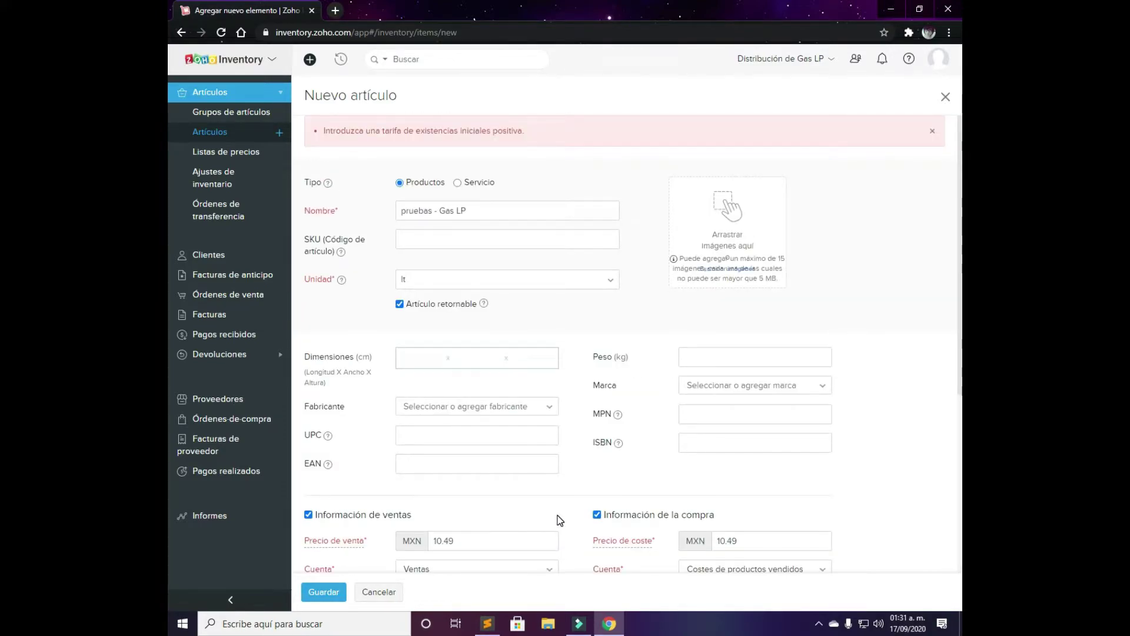
# Enter an opening stock value of 100 and save the item
pyautogui.scroll(-6, 558, 517)
pyautogui.click(605, 492)
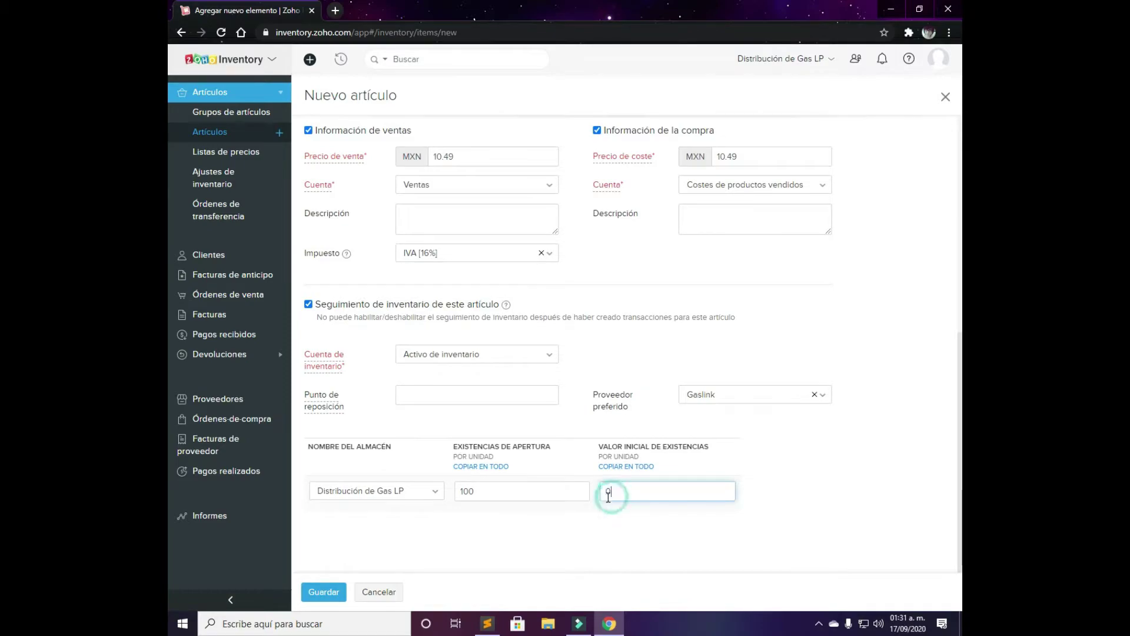
pyautogui.write('100')
pyautogui.click(590, 497)
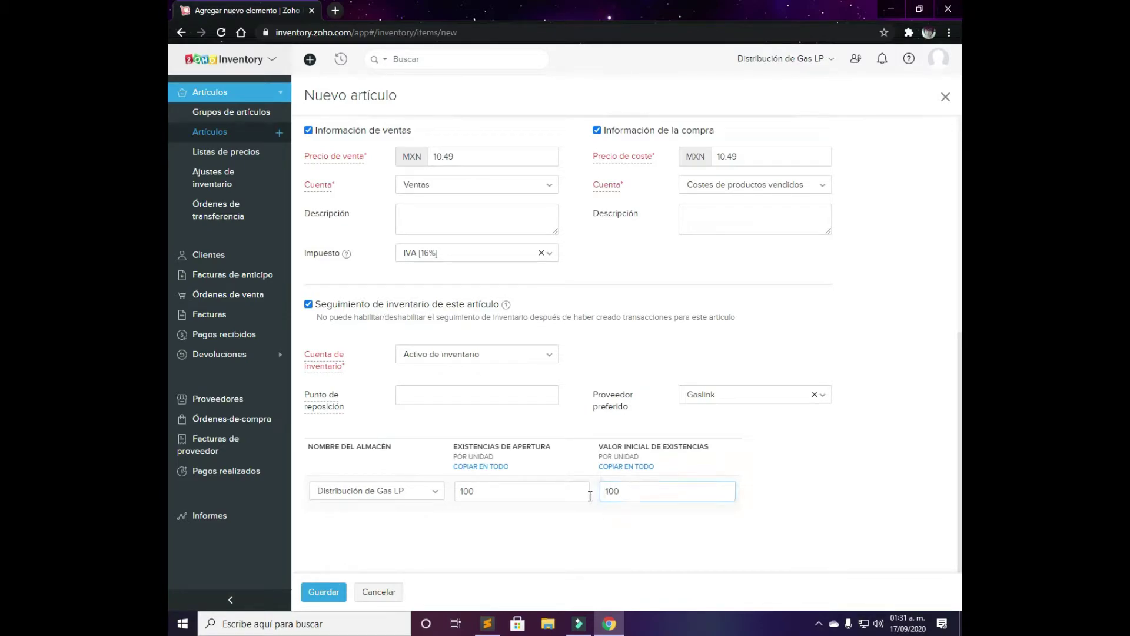
pyautogui.click(328, 591)
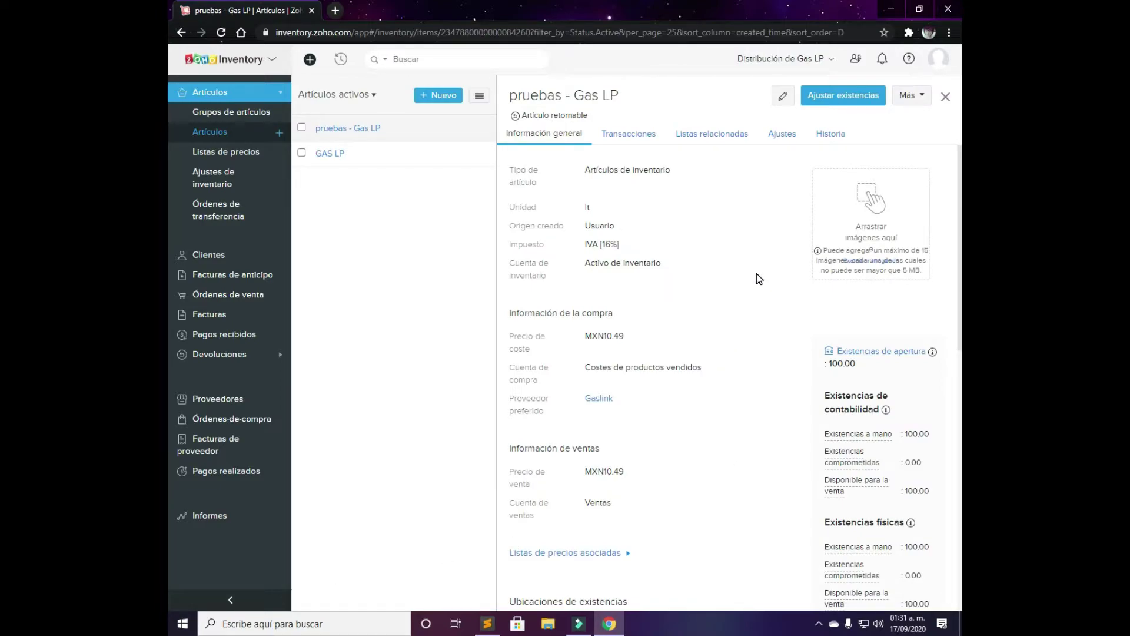
# Toggle the warehouse stock table between physical and accounting figures
pyautogui.scroll(-5, 757, 276)
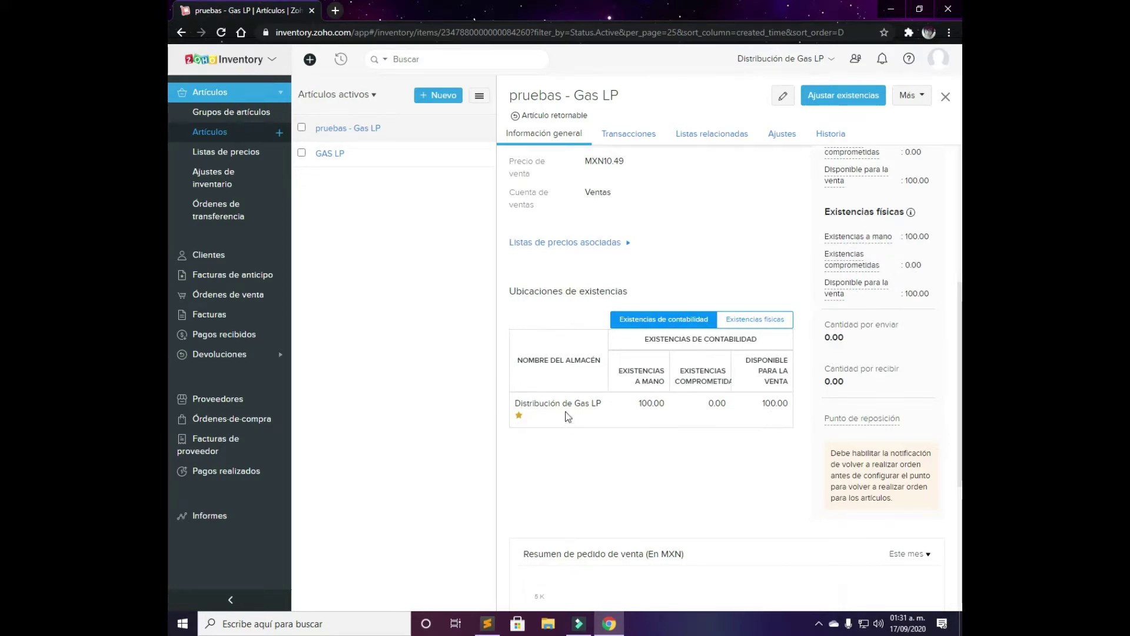
pyautogui.click(760, 321)
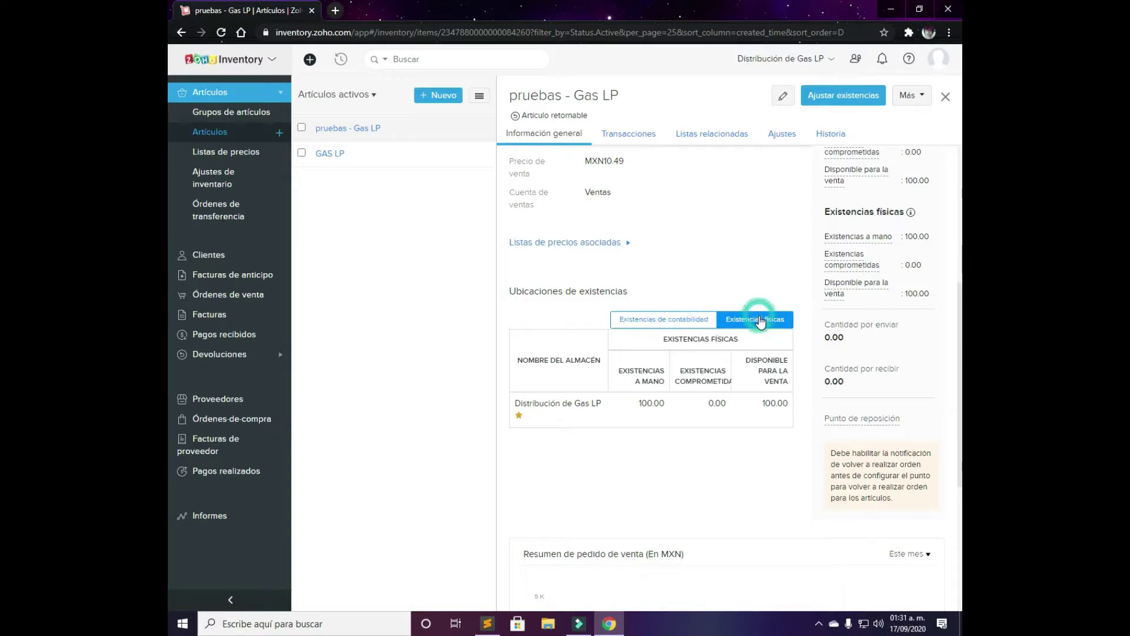
pyautogui.click(678, 320)
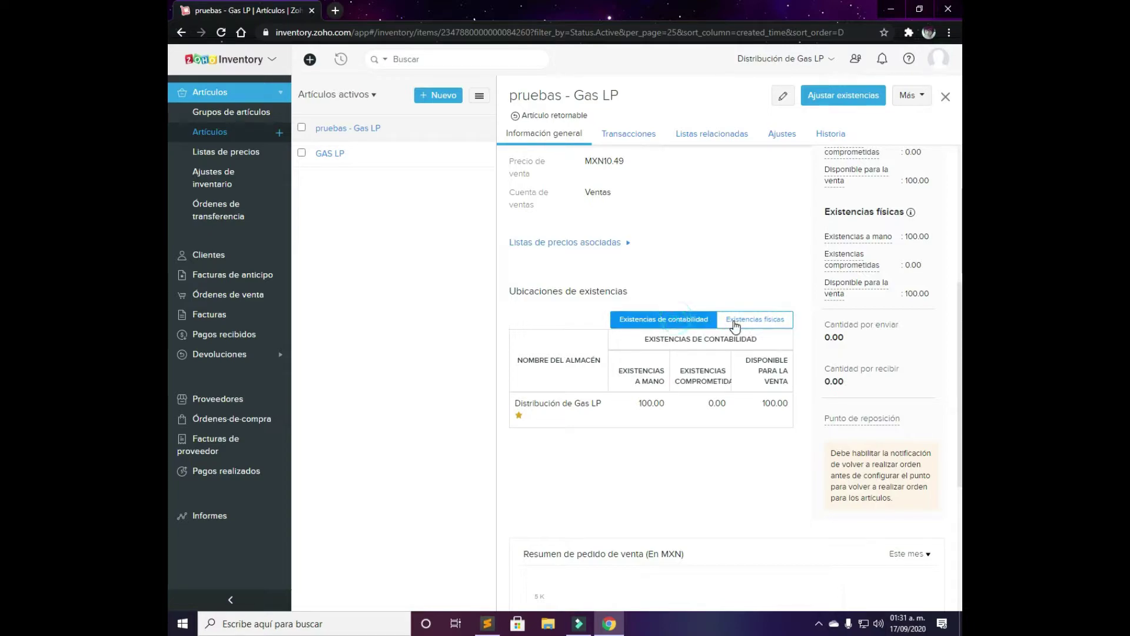
pyautogui.click(734, 323)
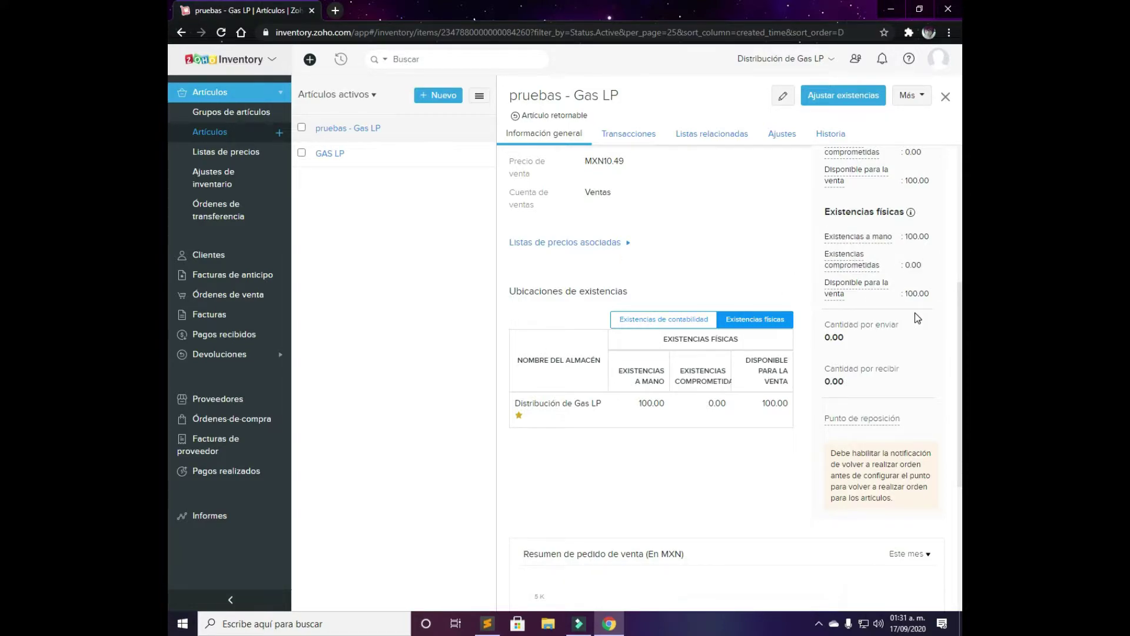
# View the item's history showing its 17 sep 2020 creation entry
pyautogui.scroll(2, 917, 318)
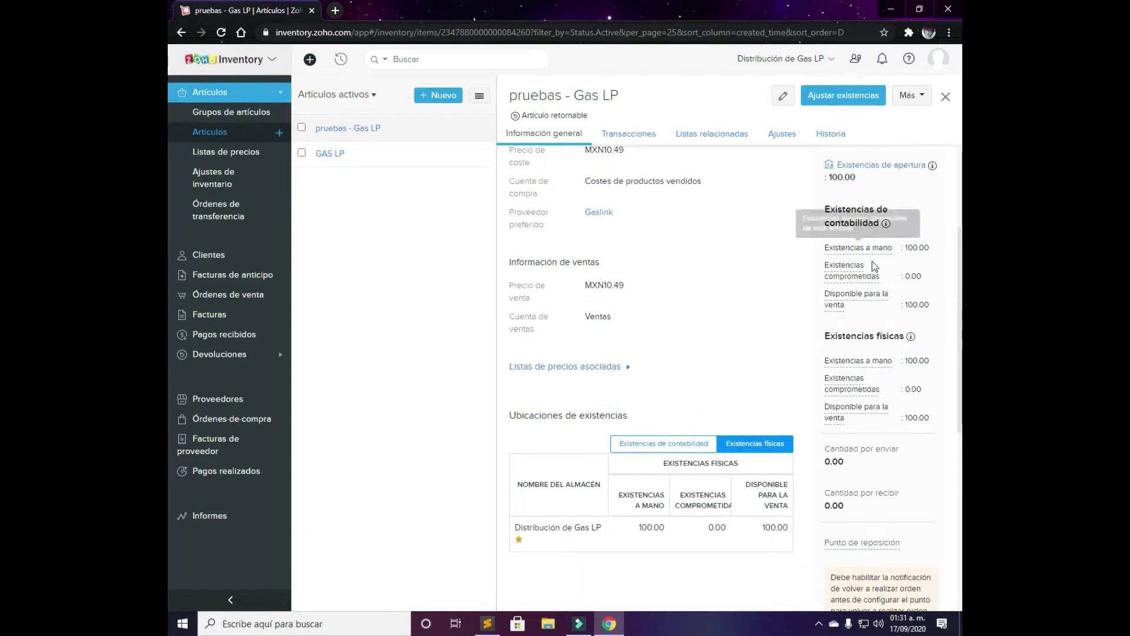
pyautogui.scroll(2, 886, 292)
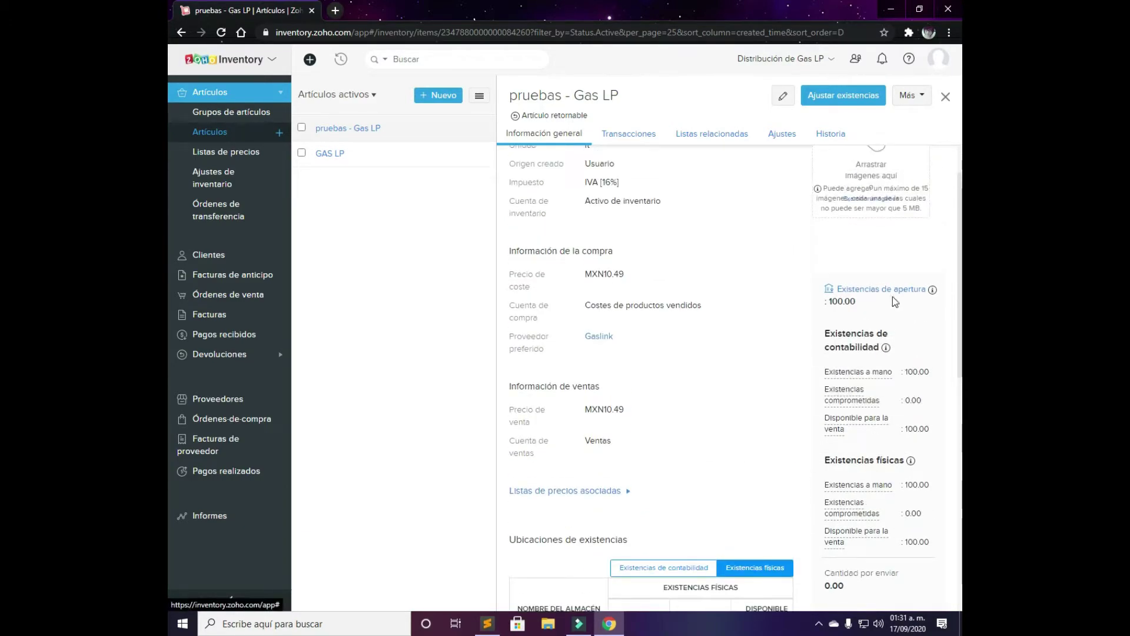
pyautogui.scroll(1, 844, 311)
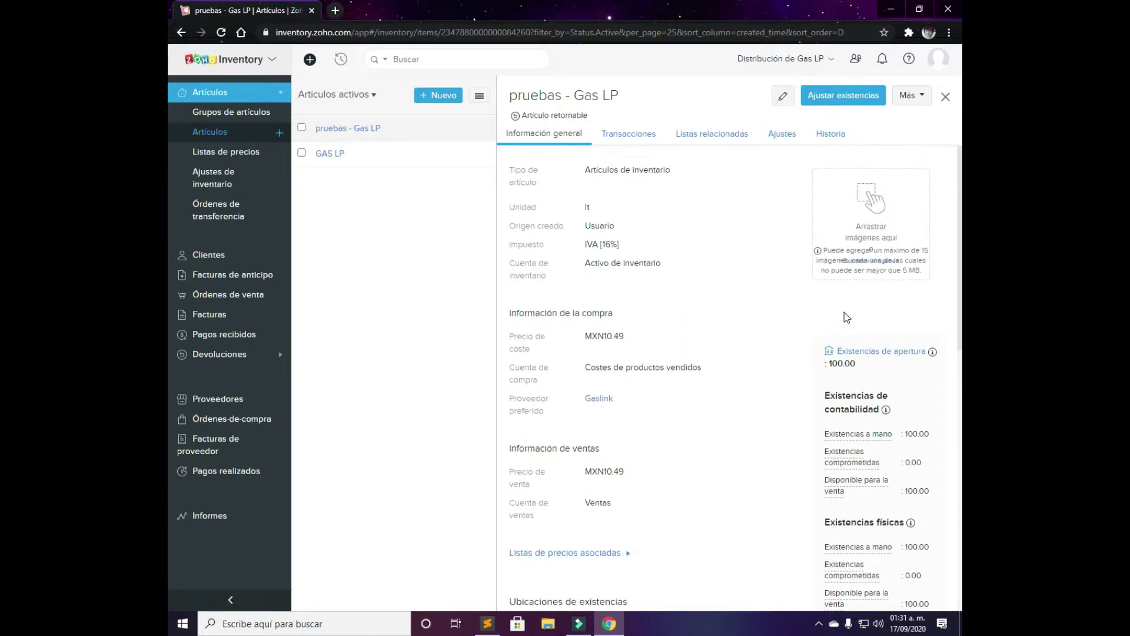
pyautogui.click(830, 133)
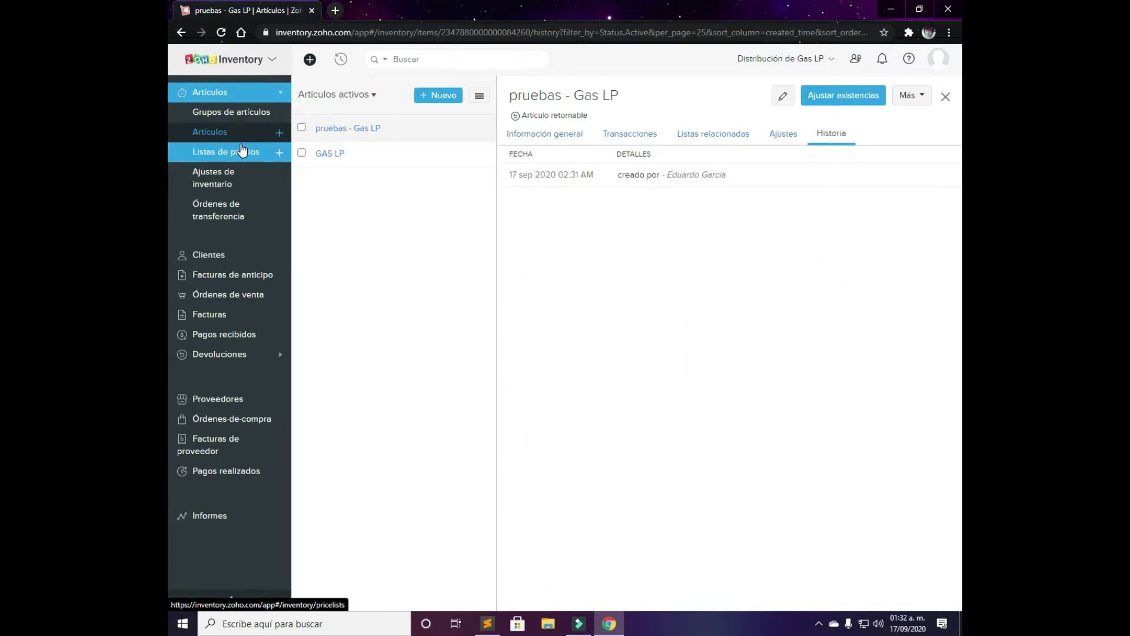
# Create a new inventory adjustment in Ajuste de valor mode
pyautogui.click(233, 185)
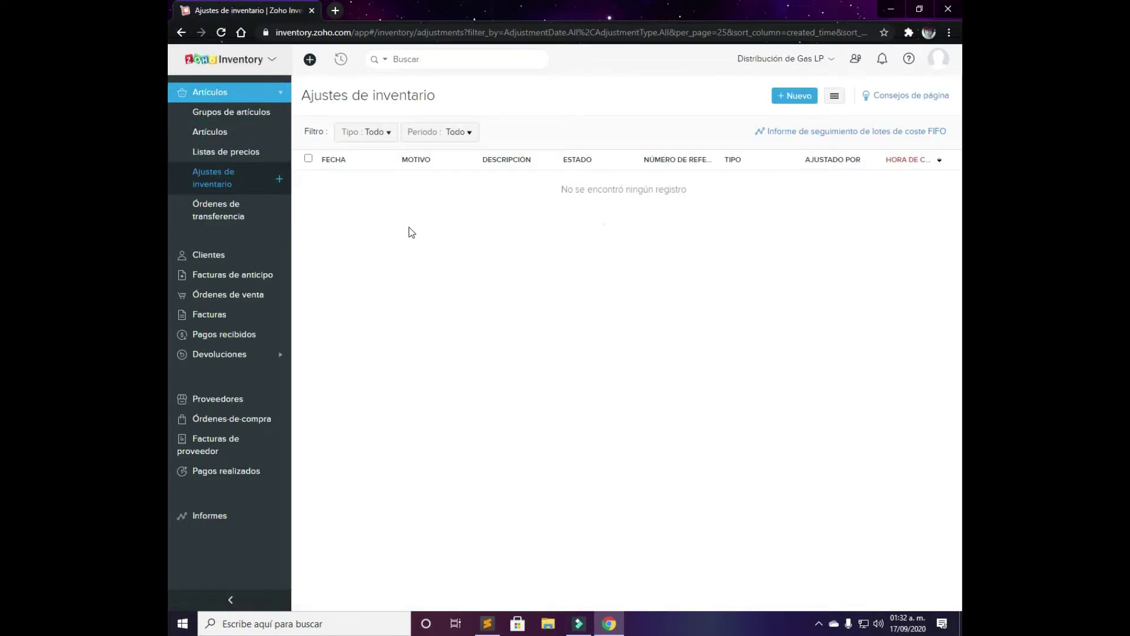
pyautogui.click(800, 98)
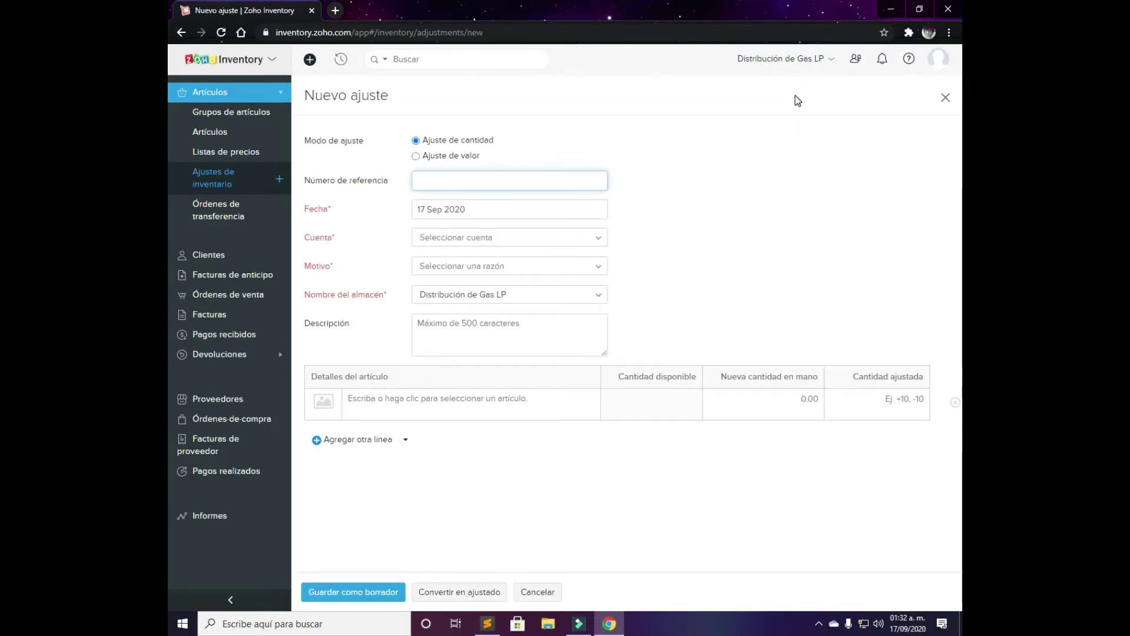
pyautogui.click(475, 157)
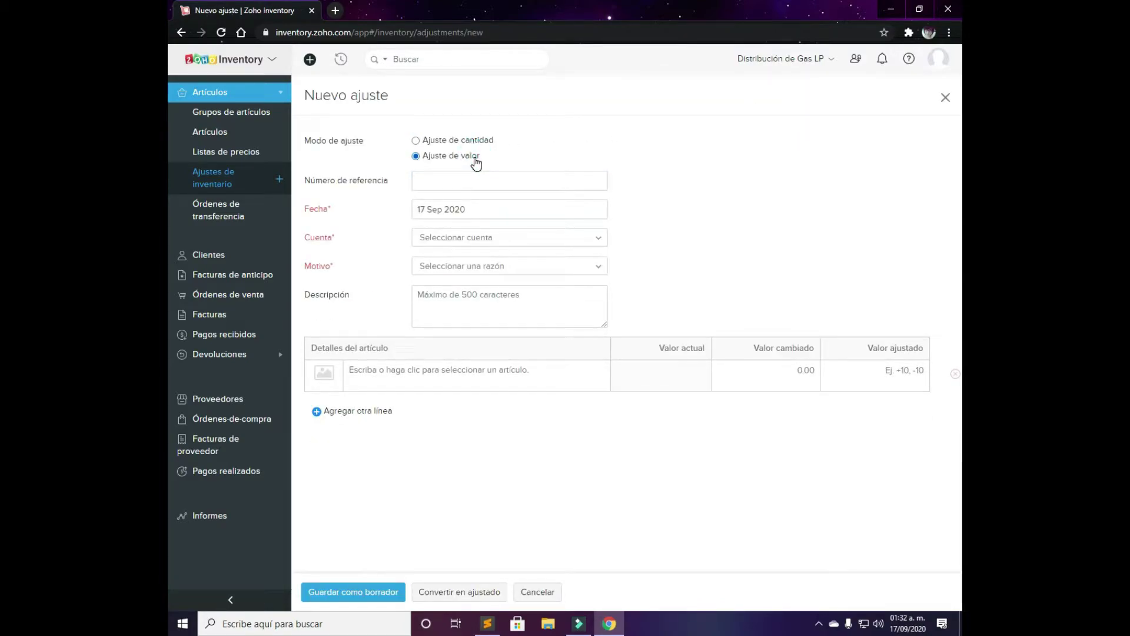
# Adjust pruebas - Gas LP's value from MXN10,000.00 to 9000, a -1000 adjustment
pyautogui.click(474, 371)
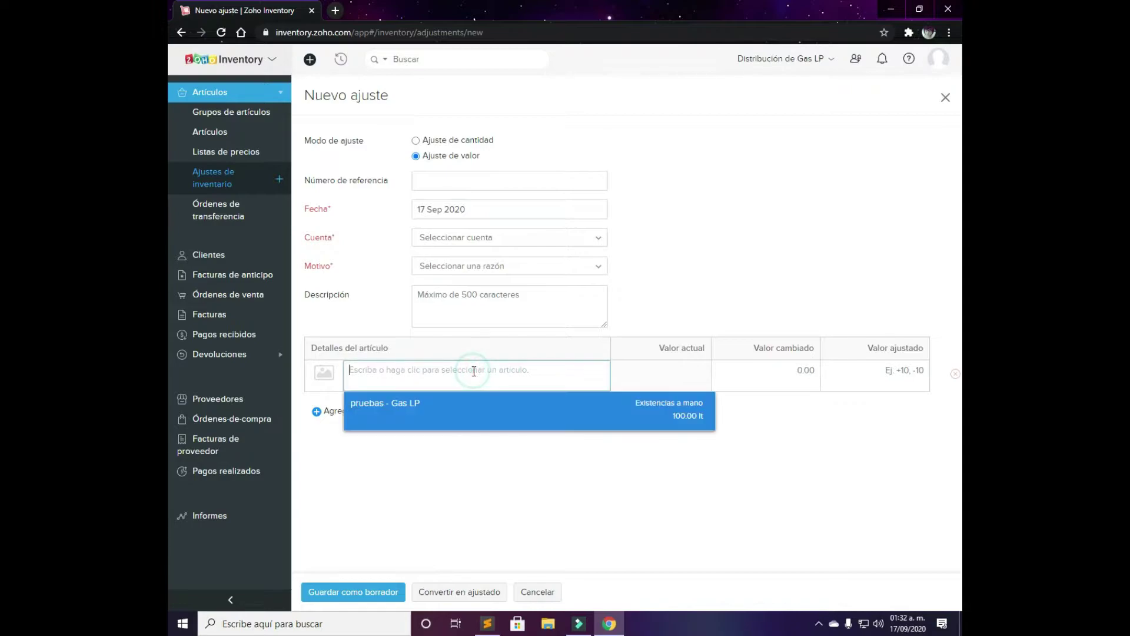
pyautogui.click(435, 405)
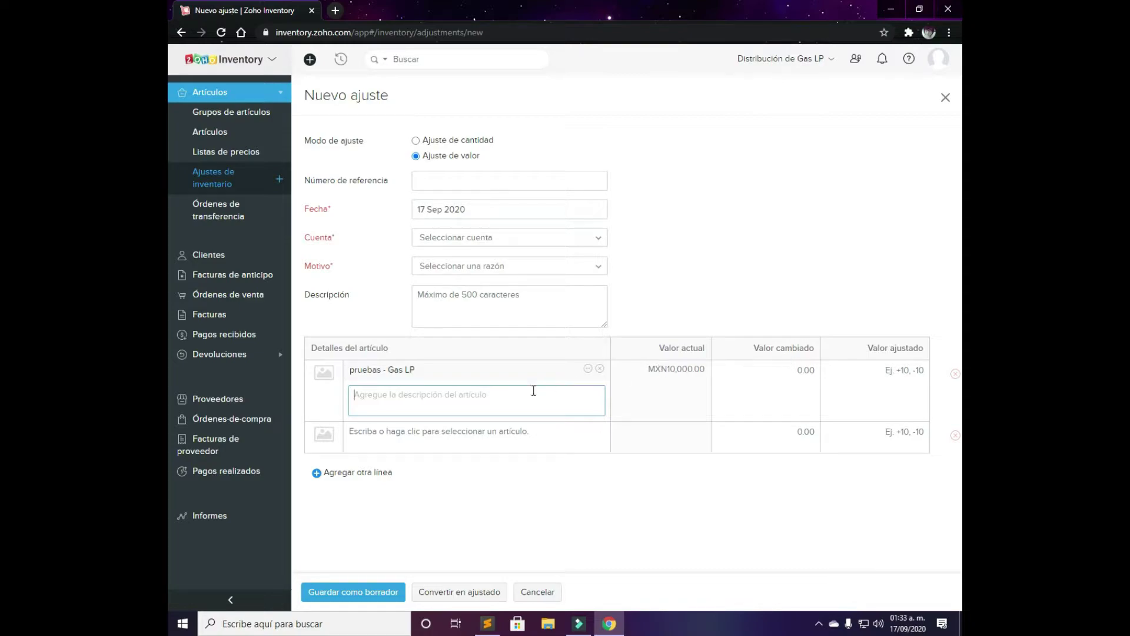
pyautogui.click(792, 378)
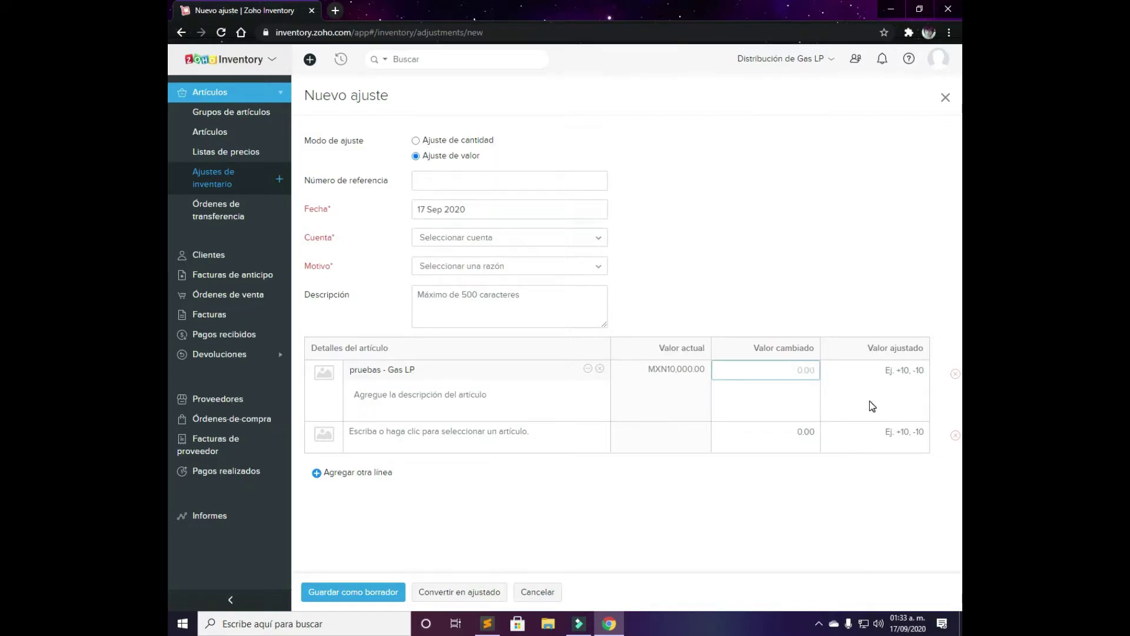
pyautogui.write('90000')
pyautogui.press('BackSpace')
pyautogui.click(759, 486)
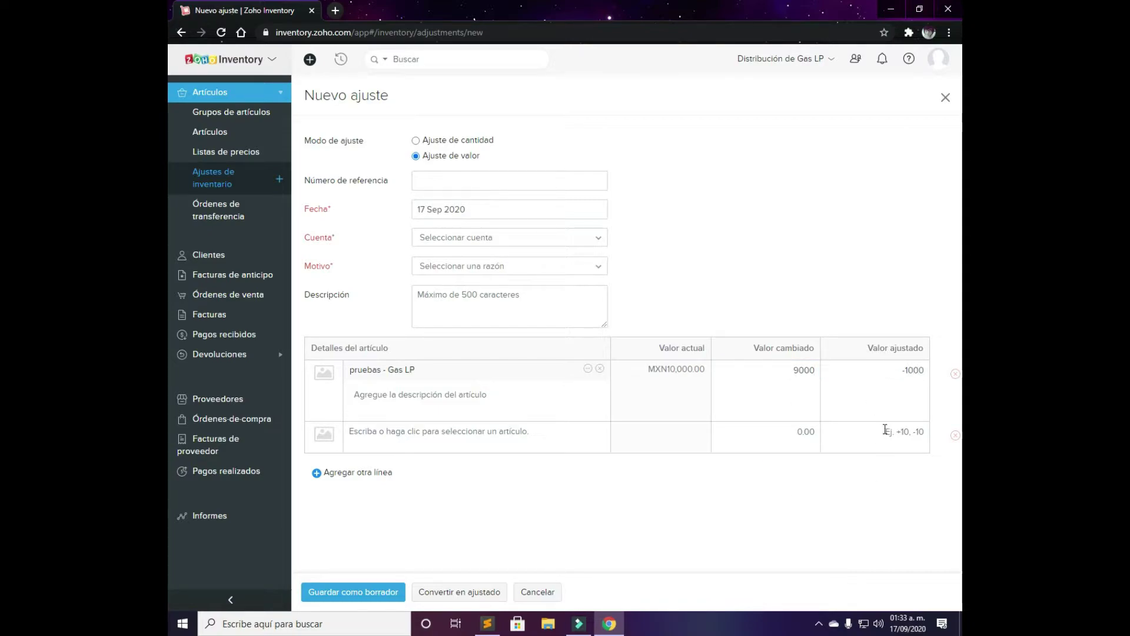
# Switch to a quantity adjustment setting pruebas - Gas LP to 99 and try finalizing
pyautogui.click(469, 142)
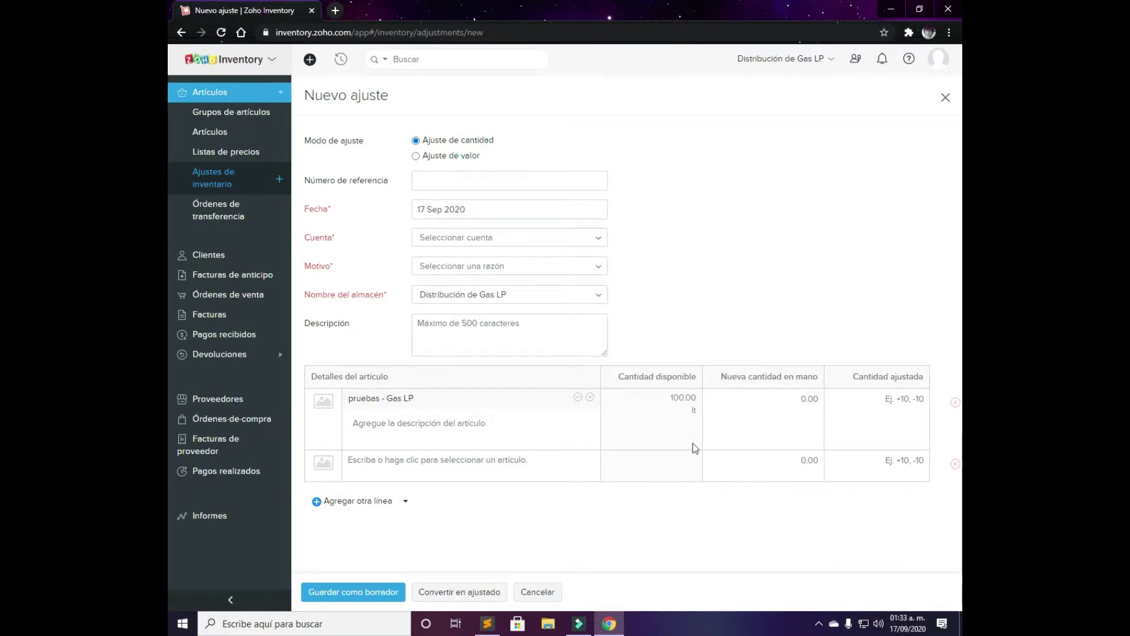
pyautogui.click(805, 398)
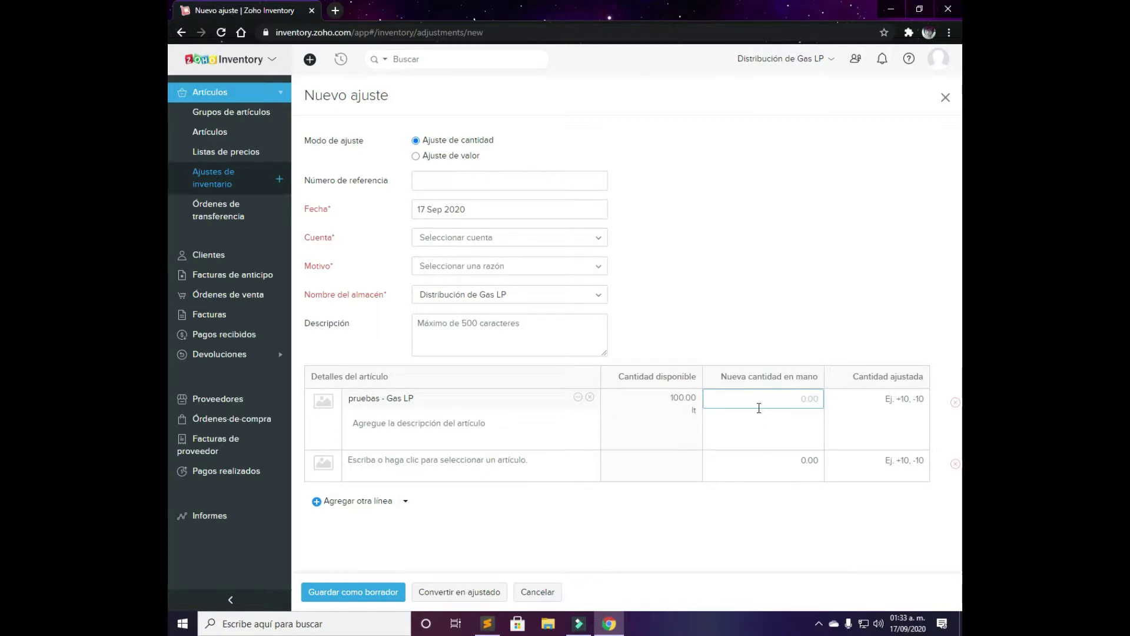
pyautogui.write('99')
pyautogui.click(772, 432)
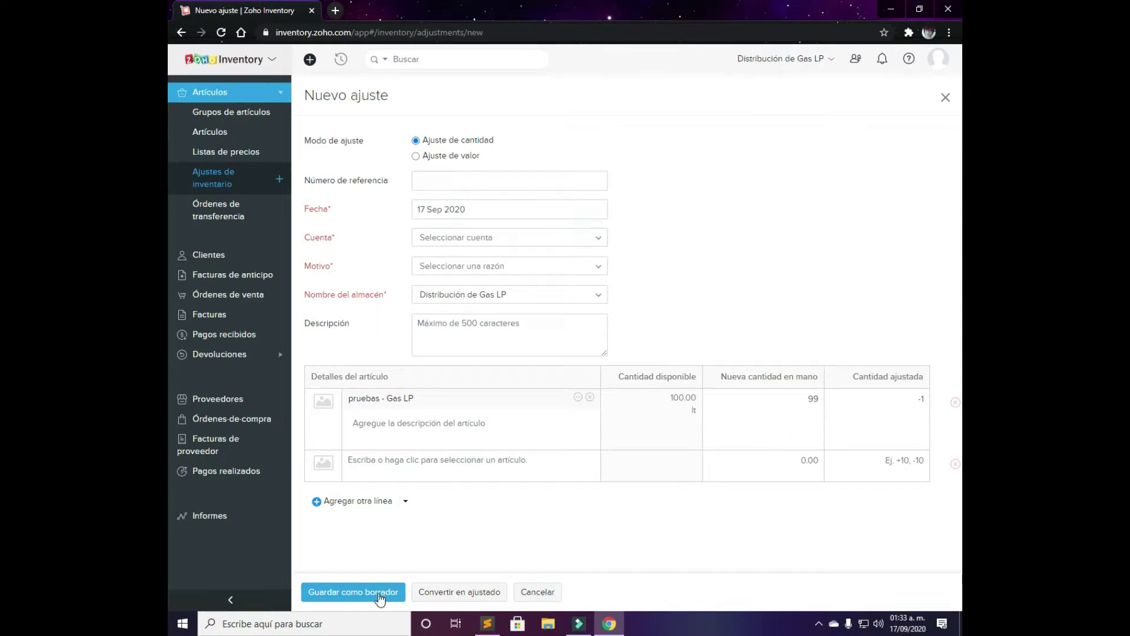
pyautogui.click(452, 593)
# Set account Ajustes del saldo de inicio and reason Reevaluación de inventario
pyautogui.click(494, 292)
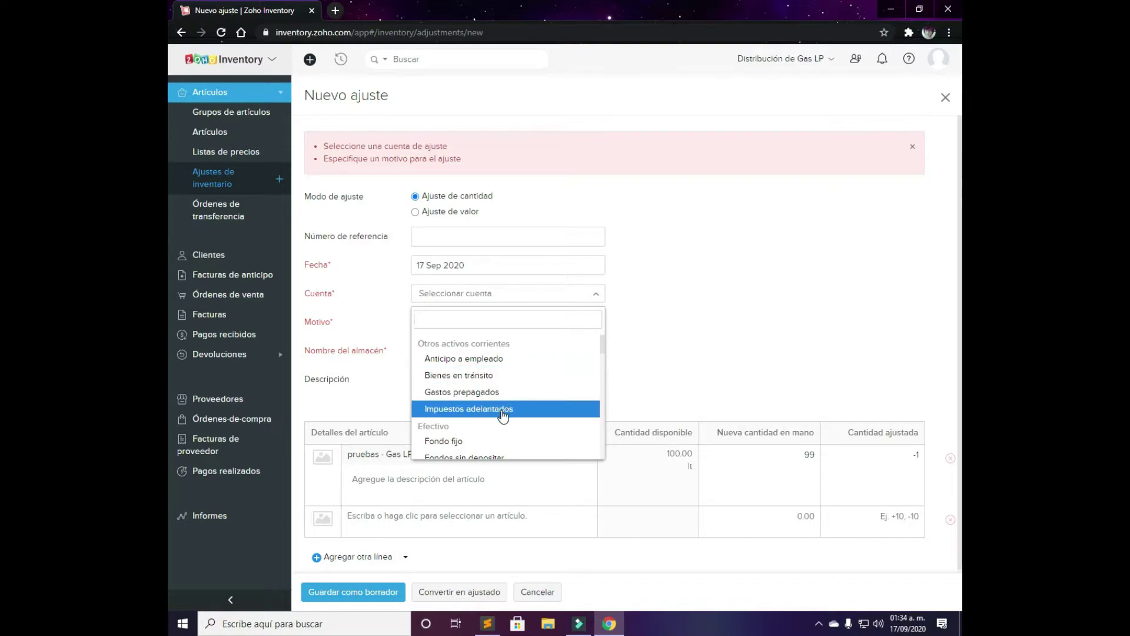
pyautogui.scroll(-3, 505, 406)
pyautogui.scroll(-3, 527, 407)
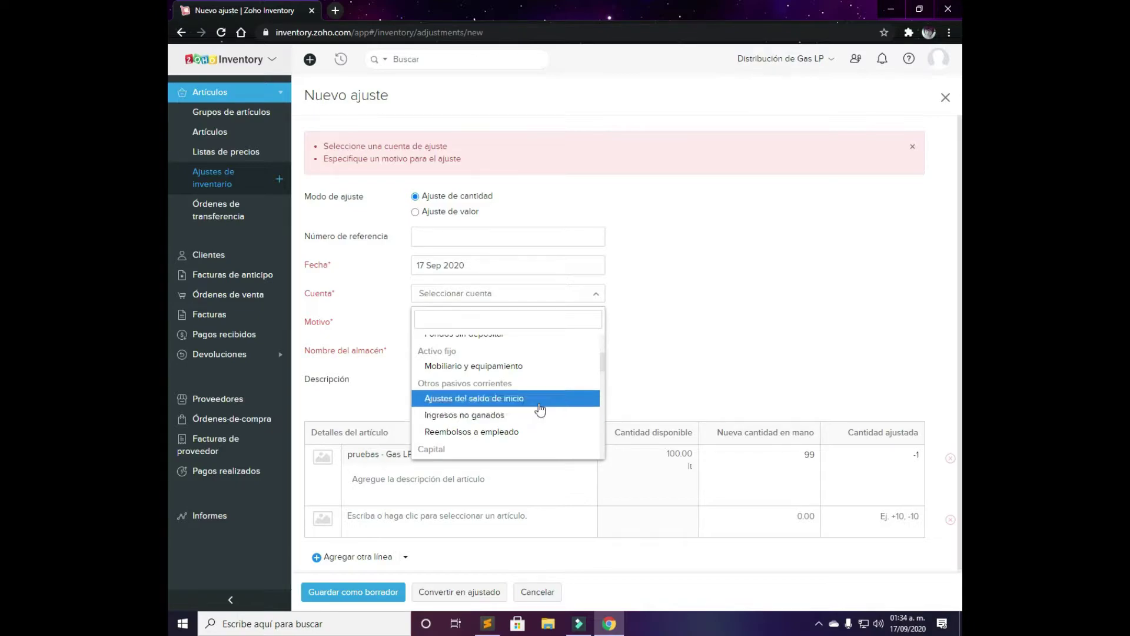
pyautogui.click(538, 401)
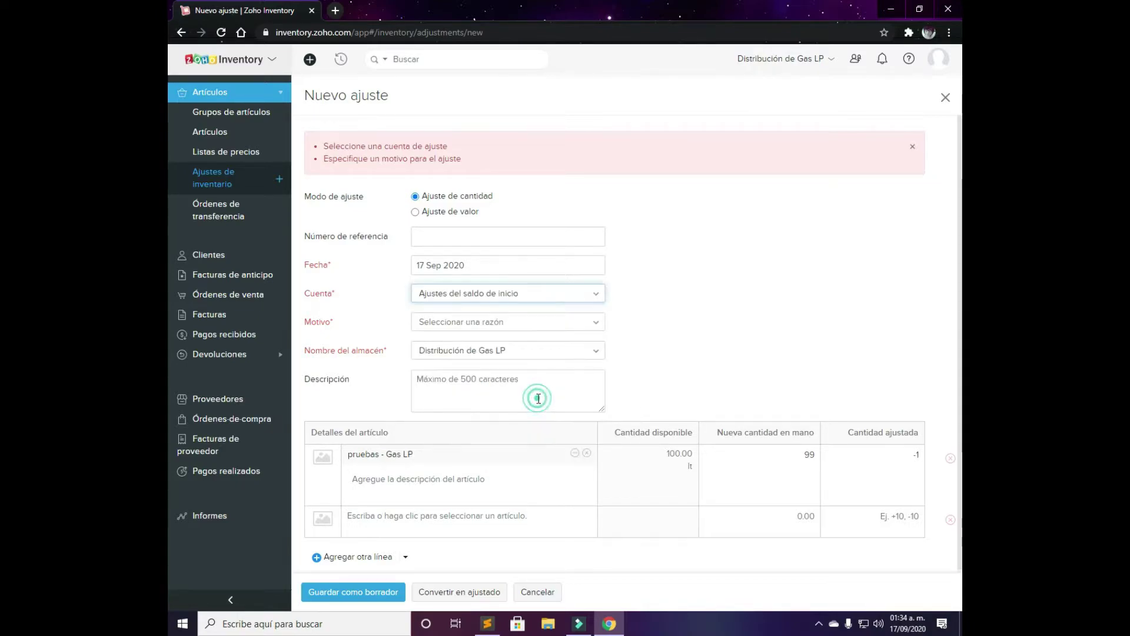
pyautogui.click(549, 328)
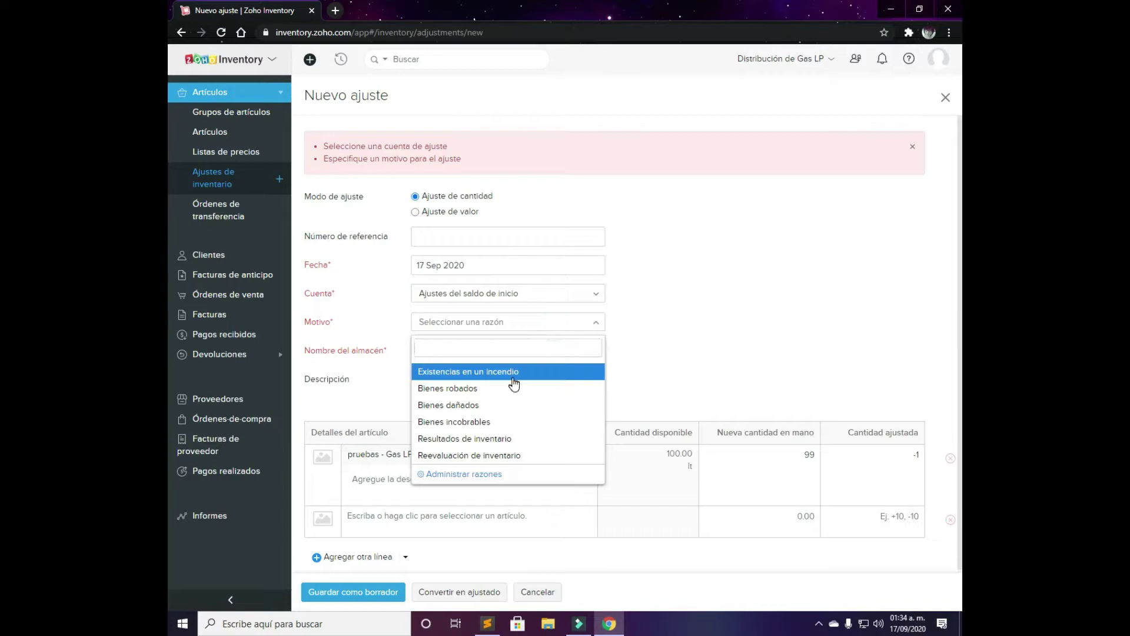
pyautogui.click(514, 455)
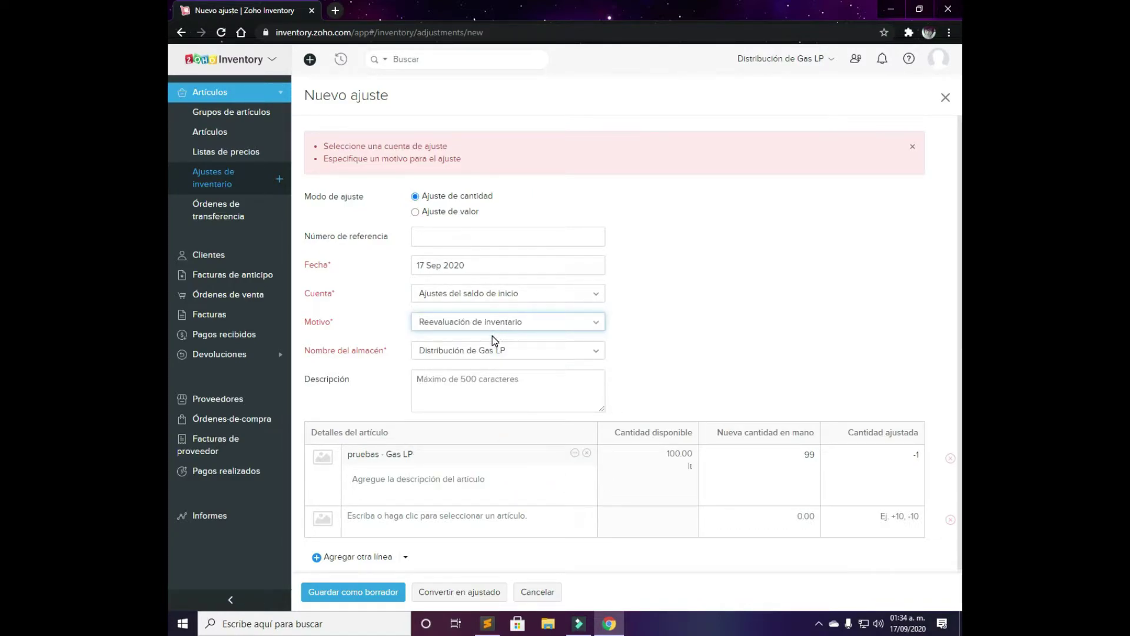
pyautogui.scroll(-1, 589, 412)
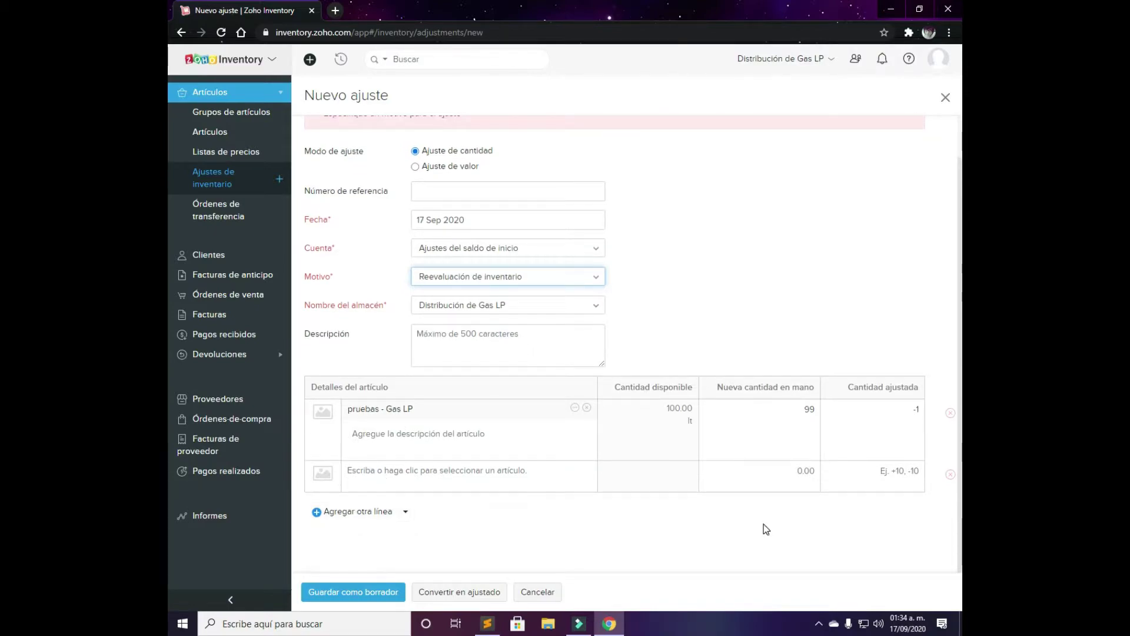
# Mark the adjustment as adjusted, then browse transfer orders and the customers list
pyautogui.click(440, 593)
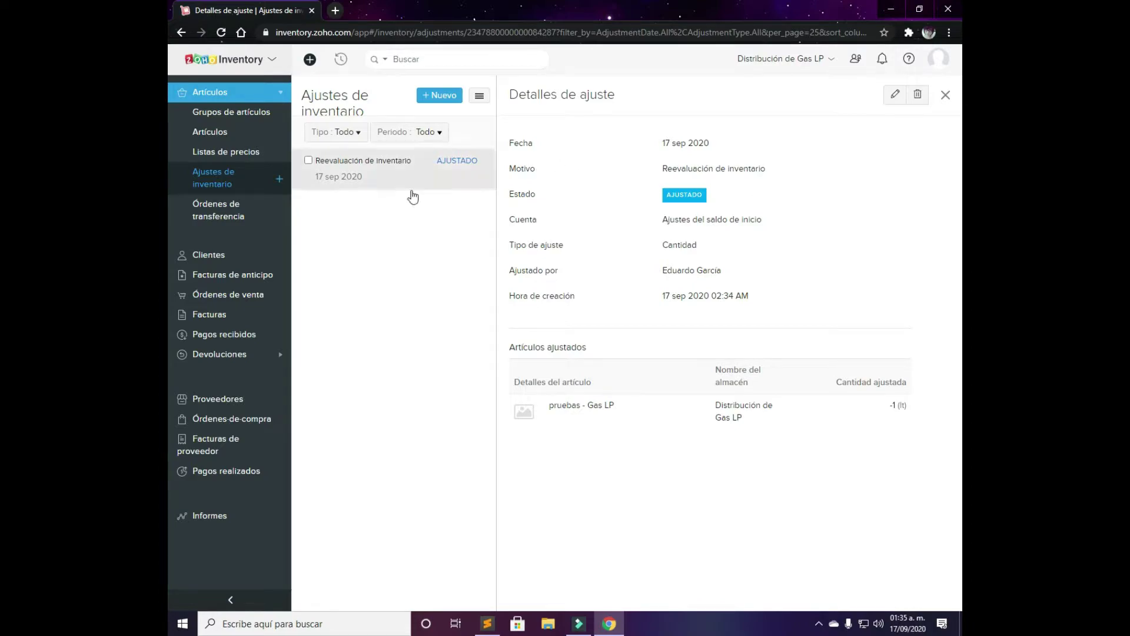
pyautogui.click(239, 219)
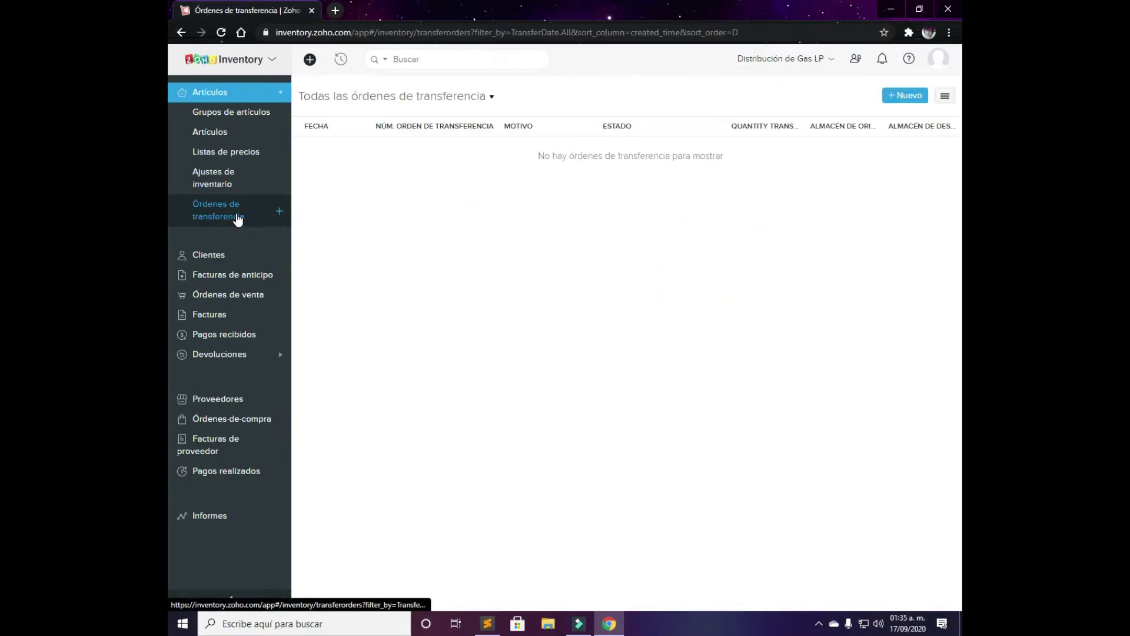
pyautogui.click(233, 255)
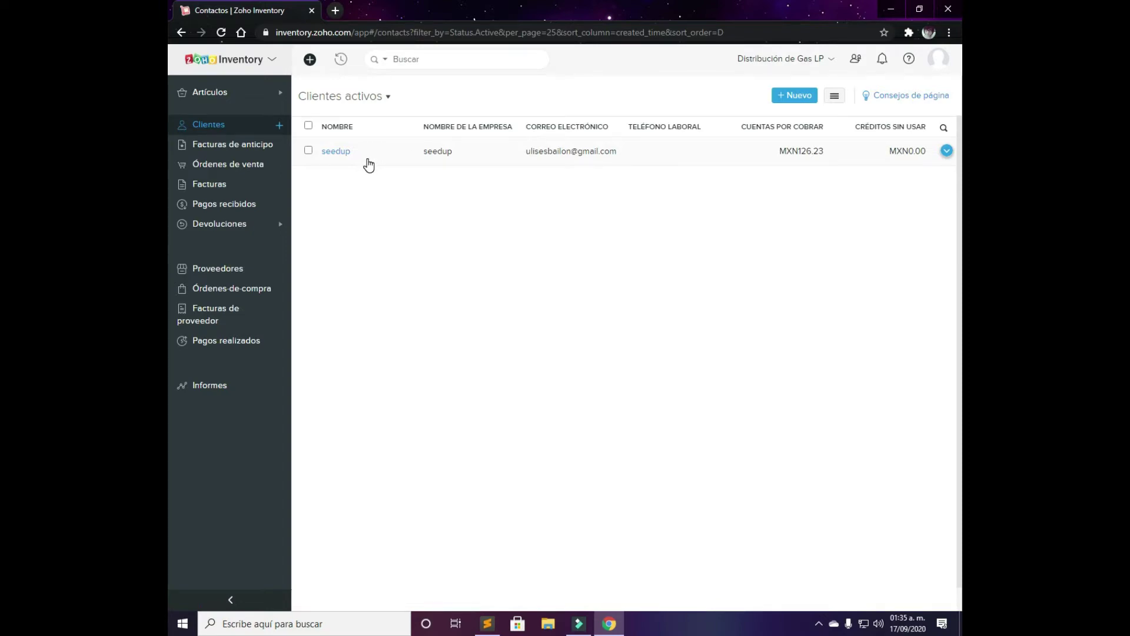
# Start an individual customer with salutation Sr., the contact's first and last name, and salutation-plus-name display name
pyautogui.click(805, 105)
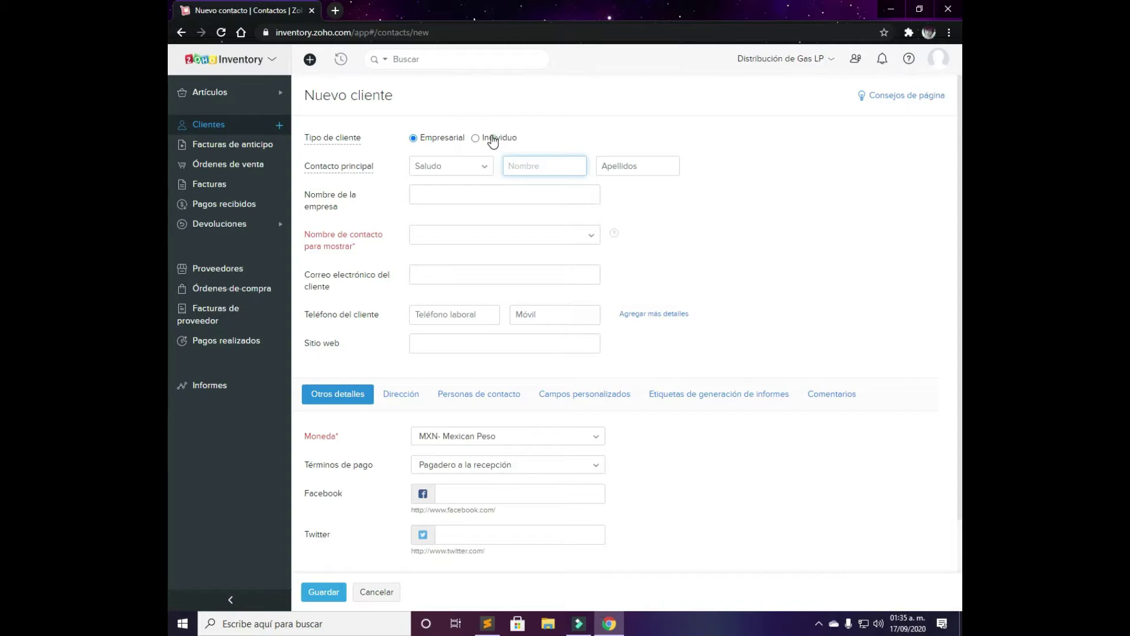
pyautogui.click(492, 138)
pyautogui.click(447, 160)
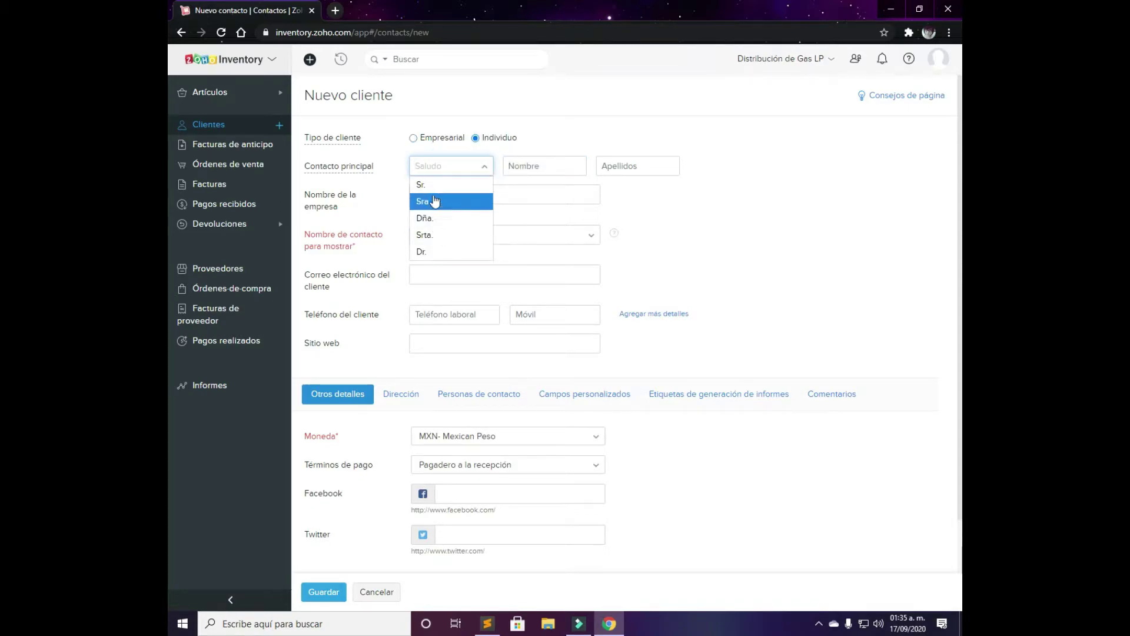
pyautogui.click(429, 185)
pyautogui.click(562, 166)
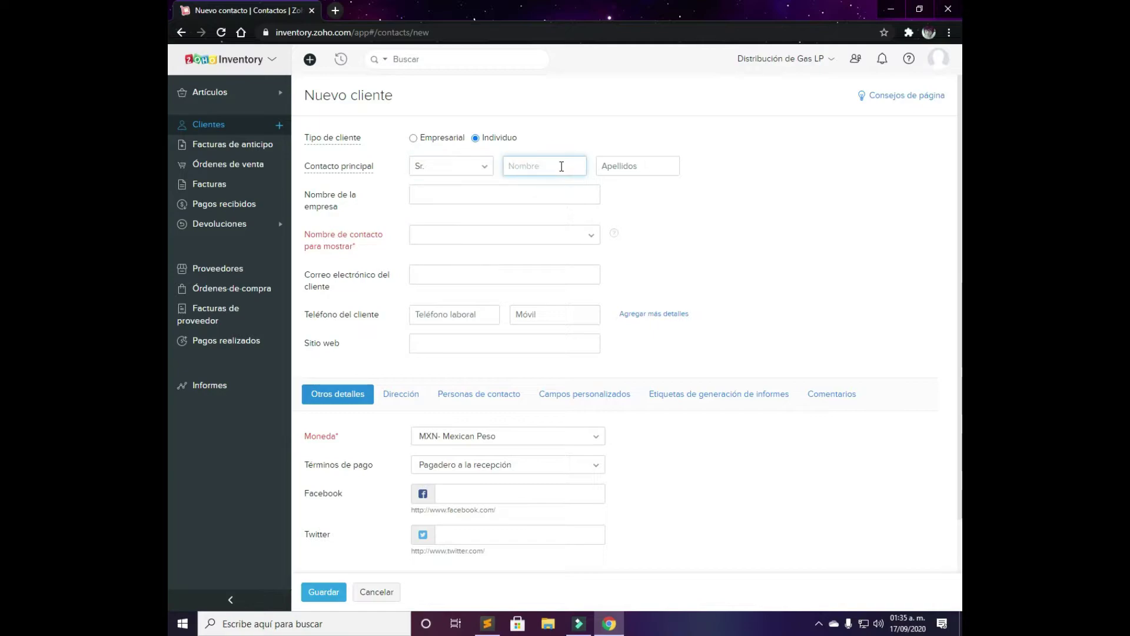
pyautogui.write('Eduardo')
pyautogui.press('Tab')
pyautogui.write('Pru')
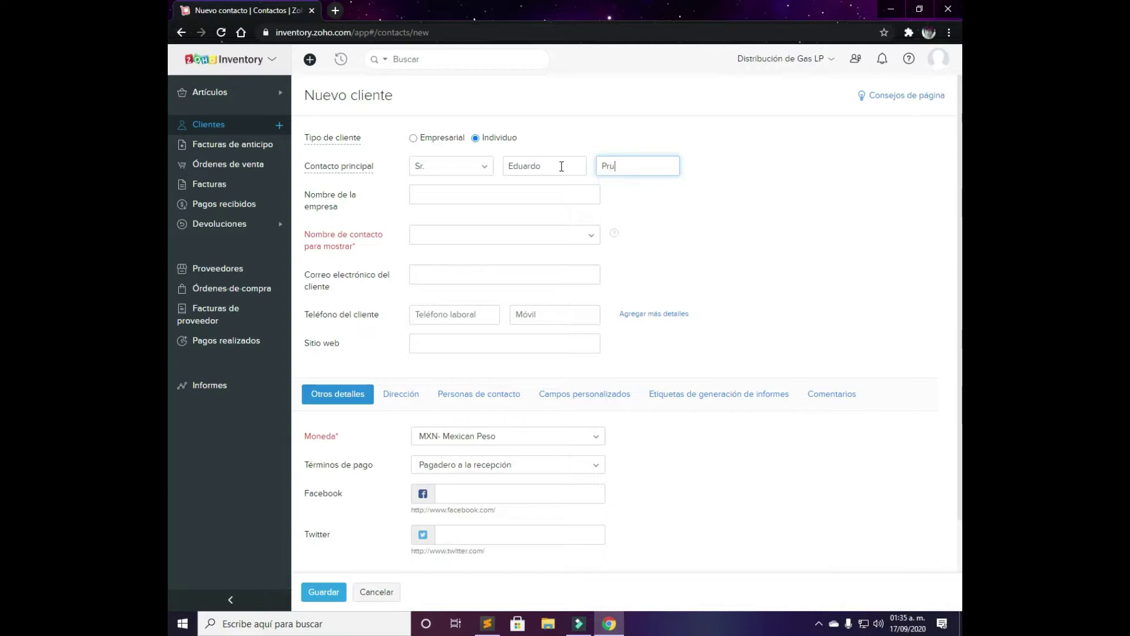
pyautogui.write('ebas')
pyautogui.press('Tab')
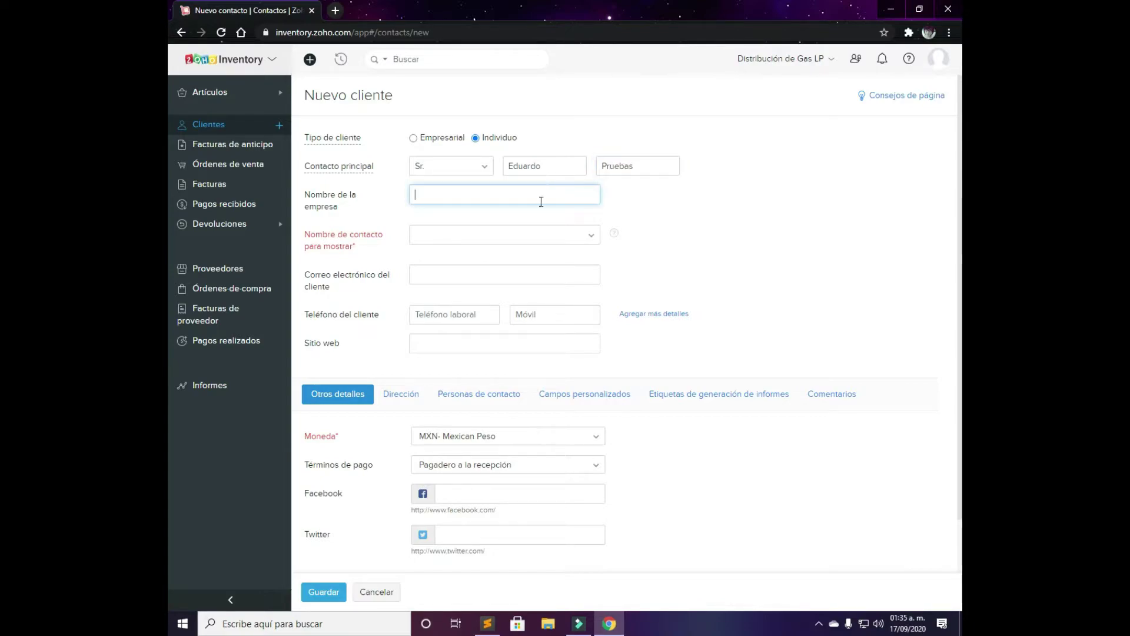
pyautogui.click(505, 234)
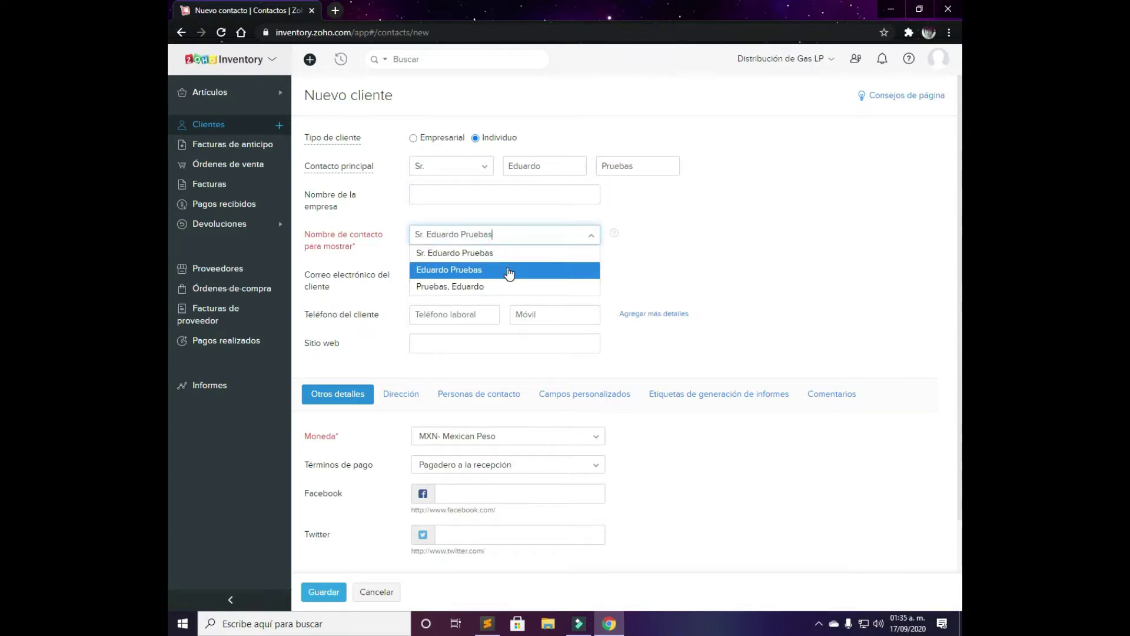
pyautogui.click(510, 253)
# Fill in the customer's e-mail, work phone and mobile number
pyautogui.click(523, 275)
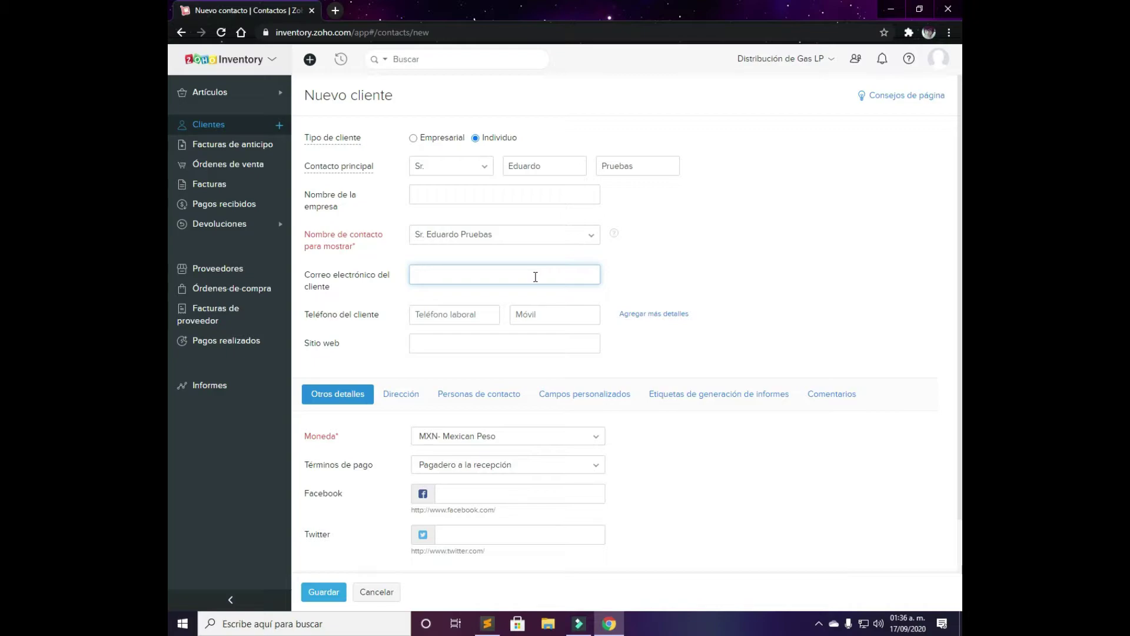
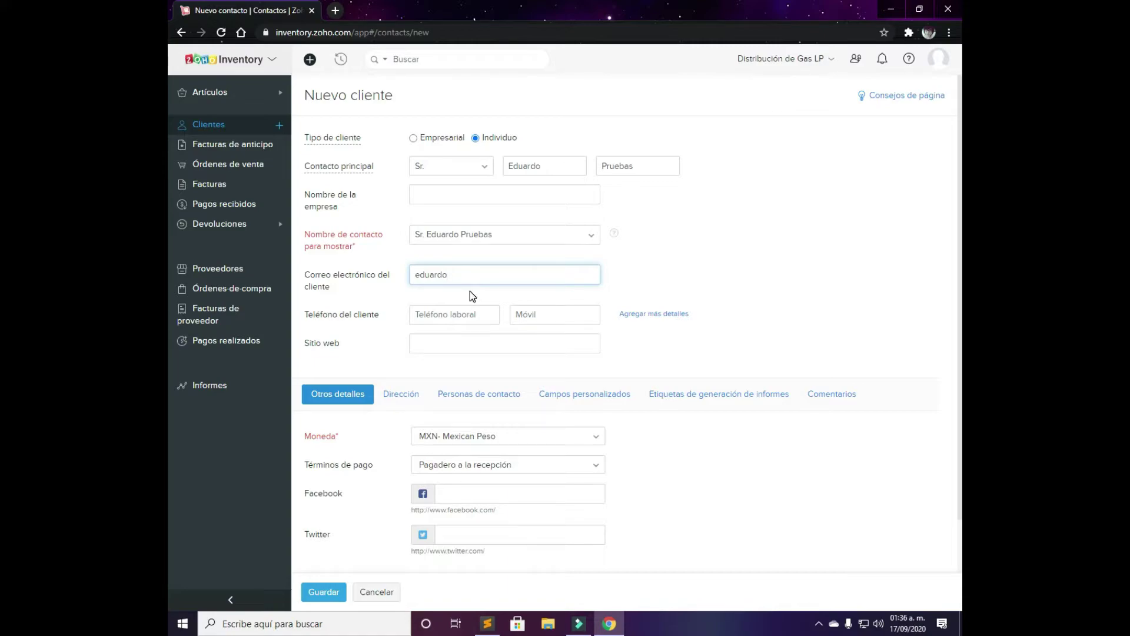
pyautogui.press('Tab')
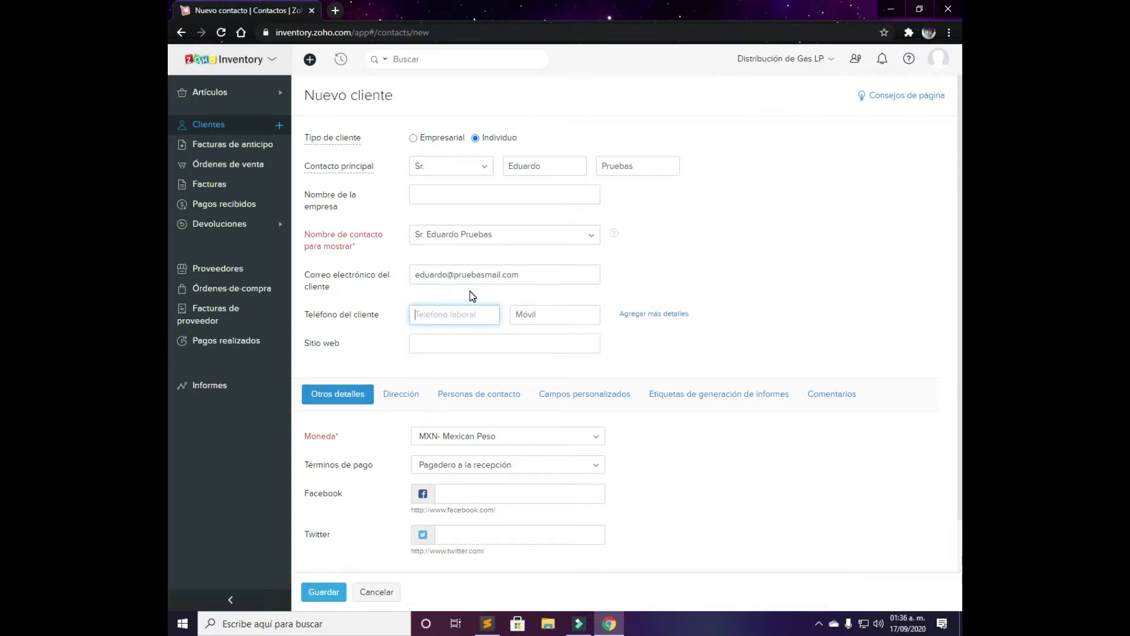
pyautogui.write('+526222222')
pyautogui.press('Tab')
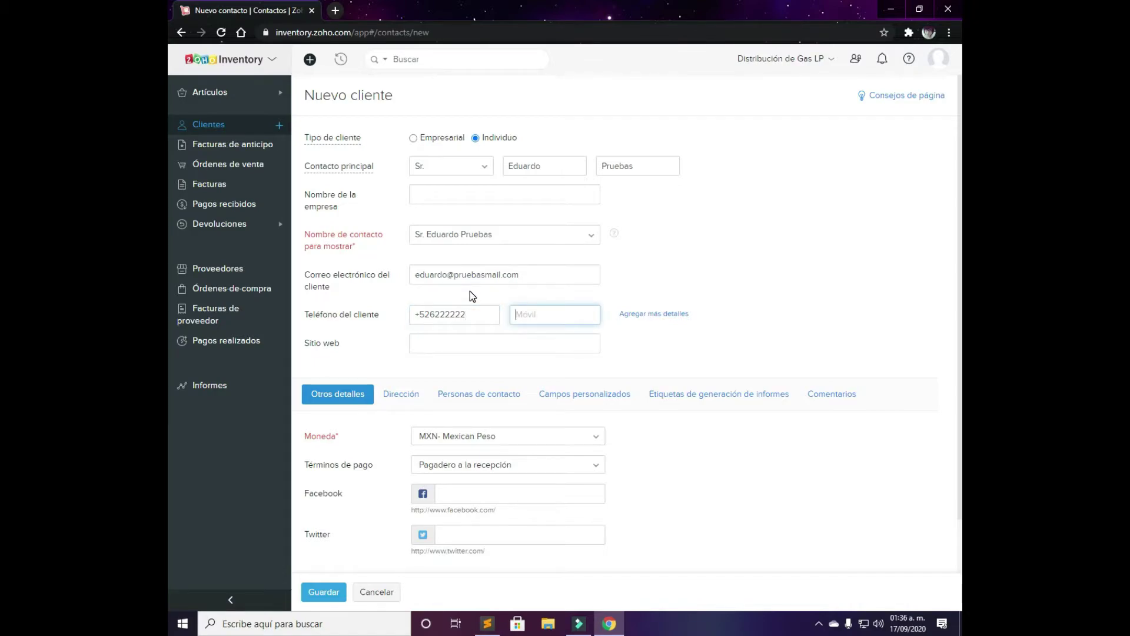
pyautogui.write('5')
pyautogui.press('BackSpace')
pyautogui.write('520000000')
pyautogui.press('Tab')
pyautogui.press('Tab')
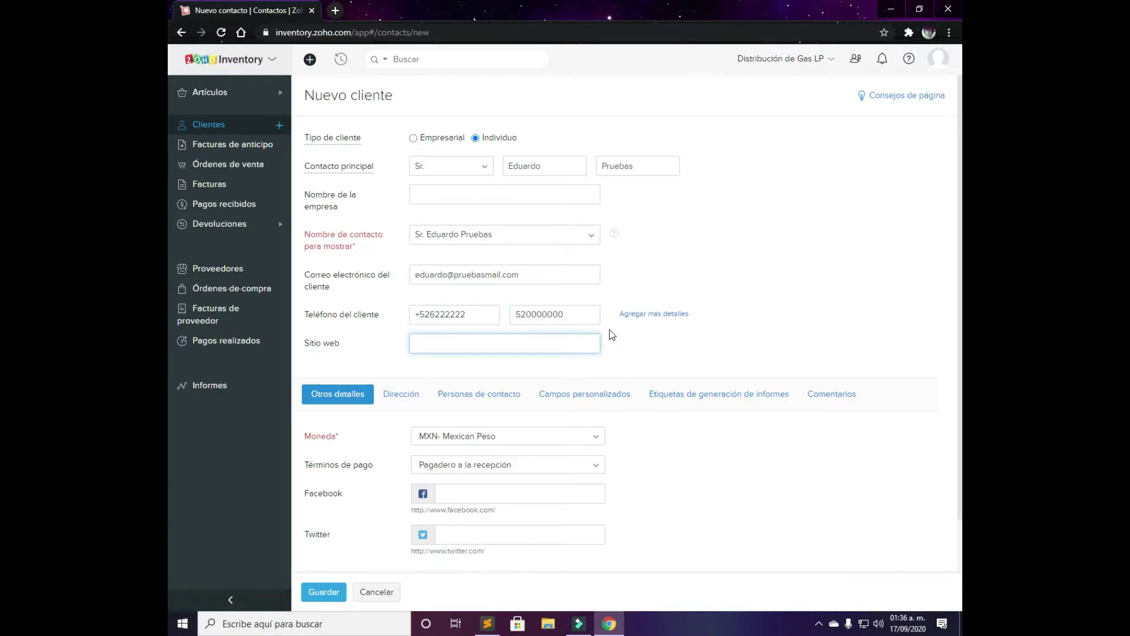
# Reveal the extra Skype, designation and department fields on the new customer form
pyautogui.click(637, 314)
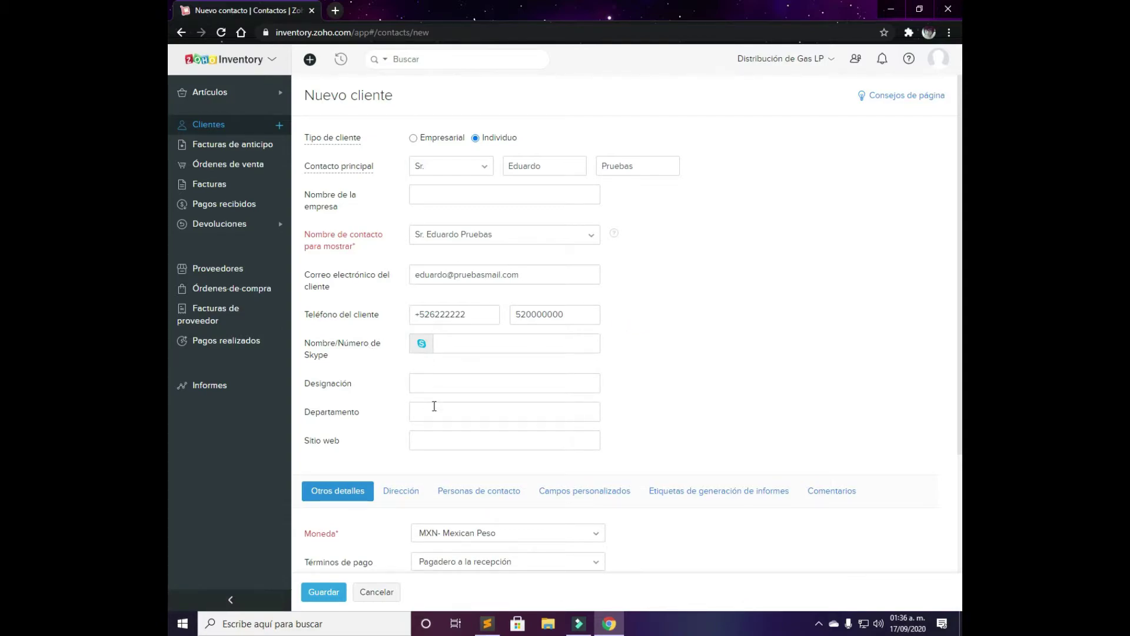
pyautogui.click(444, 412)
pyautogui.click(488, 384)
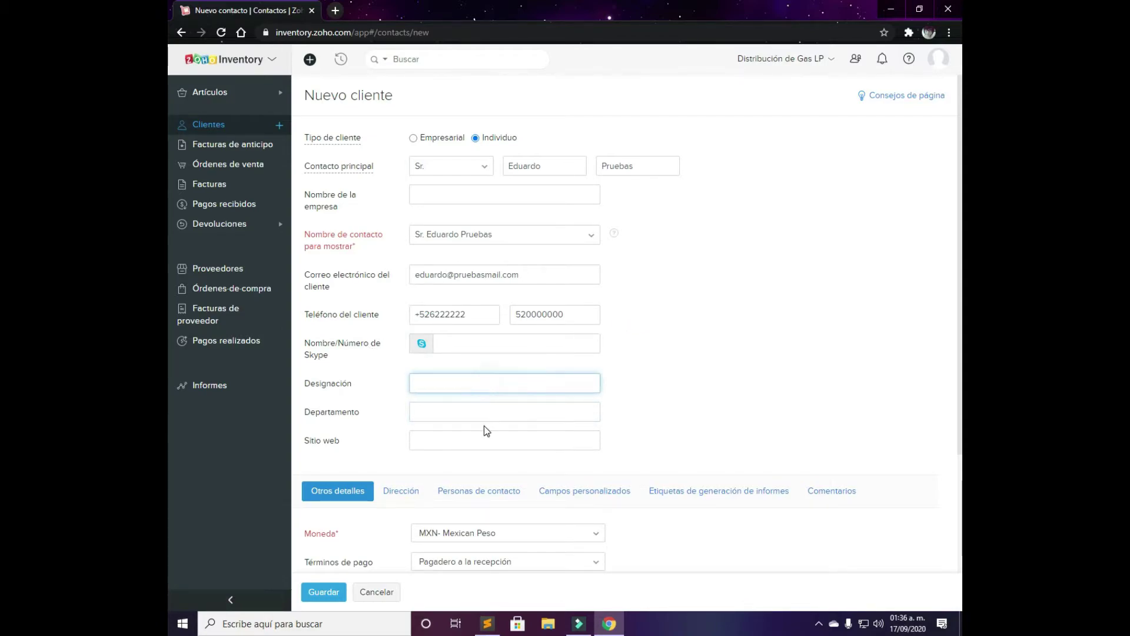
pyautogui.scroll(-3, 465, 391)
# Keep MXN currency, set payment terms to Crédito, and show the empty billing and shipping address forms
pyautogui.click(461, 383)
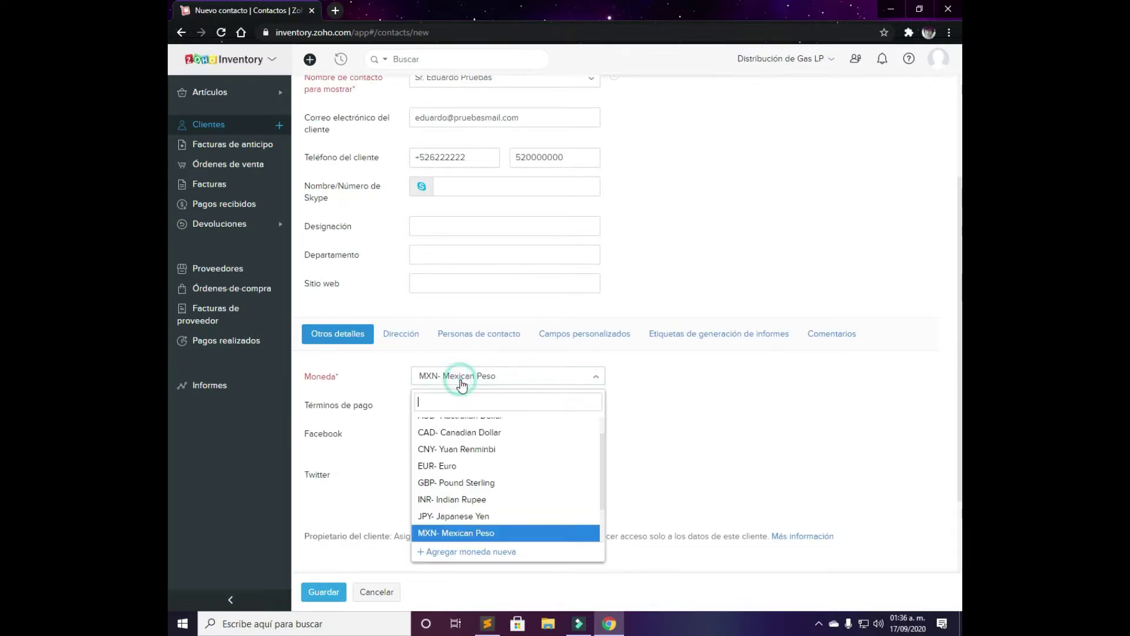
pyautogui.click(461, 381)
pyautogui.click(471, 404)
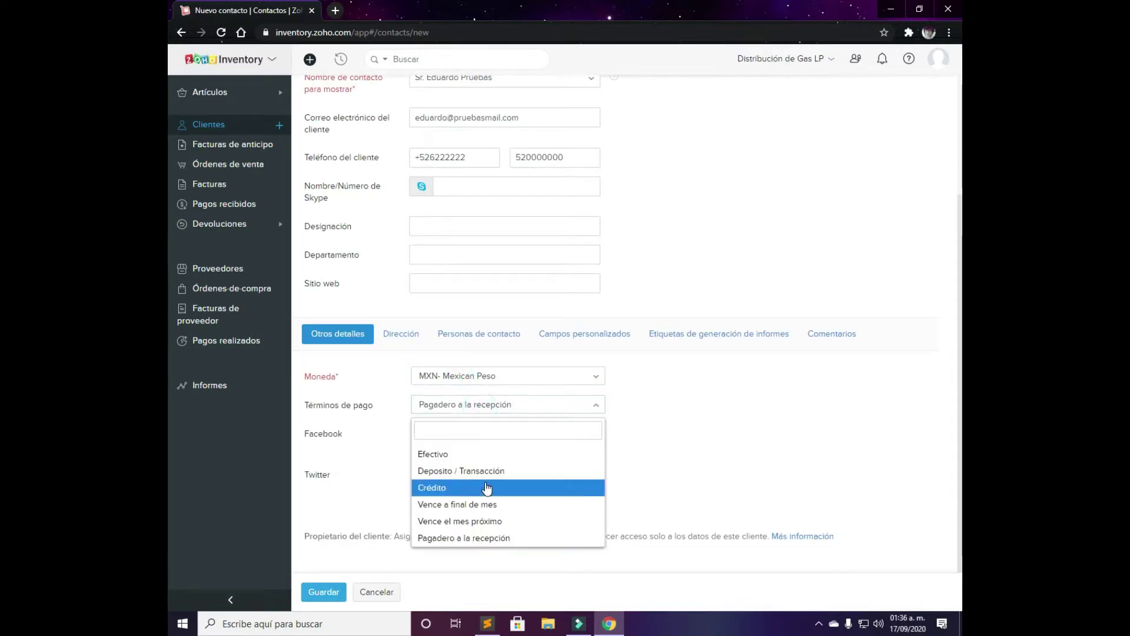
pyautogui.click(486, 488)
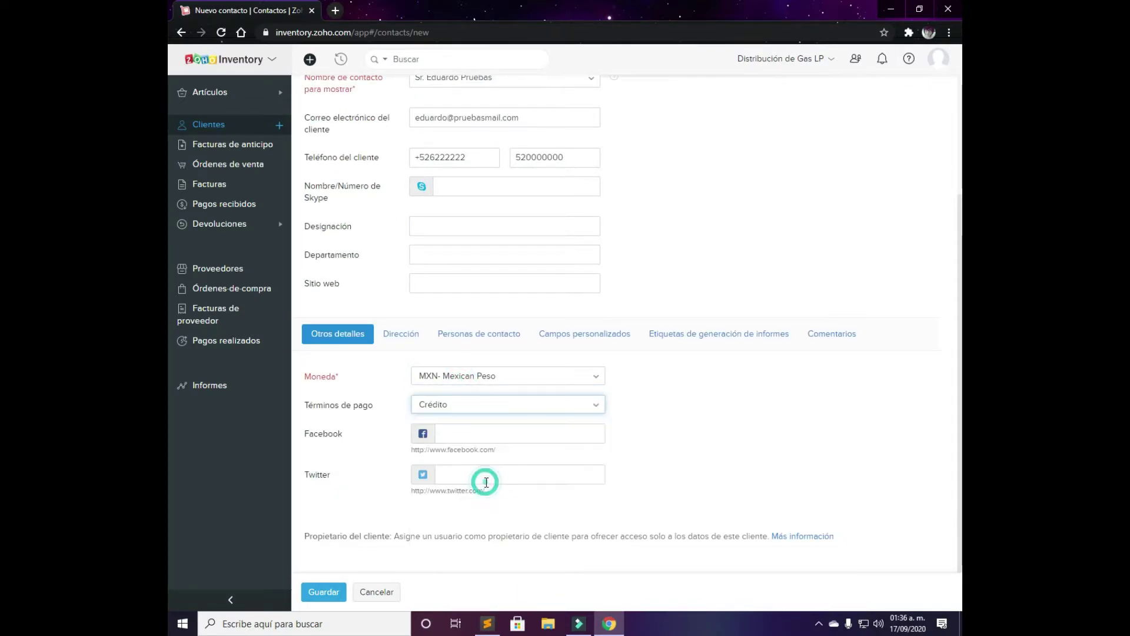
pyautogui.click(414, 339)
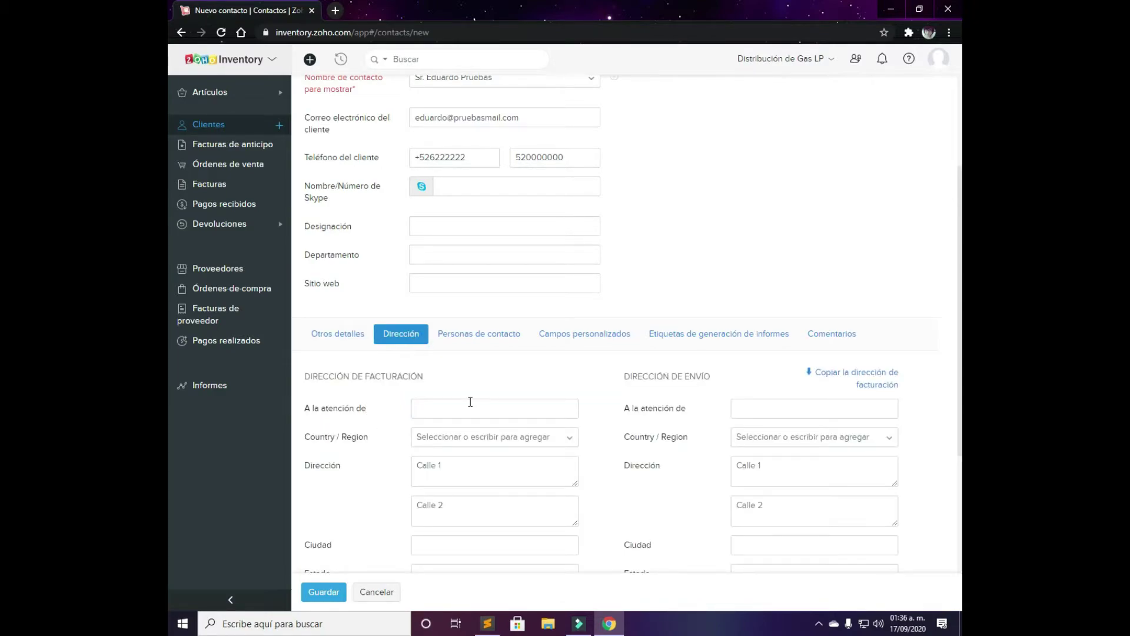
pyautogui.scroll(-3, 494, 402)
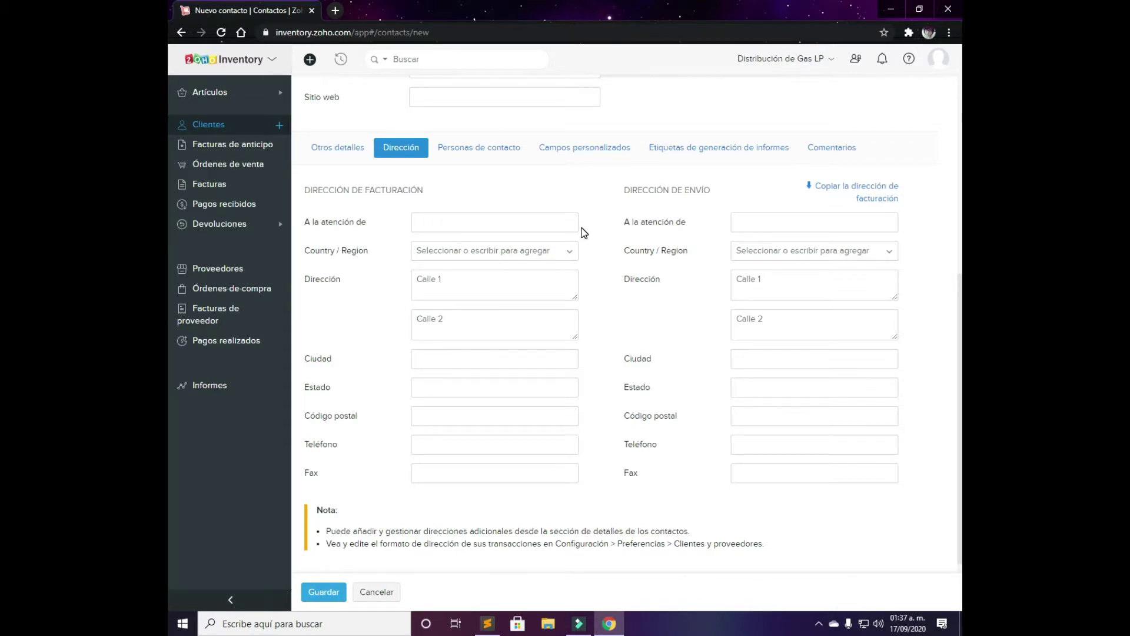
# Step through the contact persons table fields, from salutation to mobile number
pyautogui.click(474, 149)
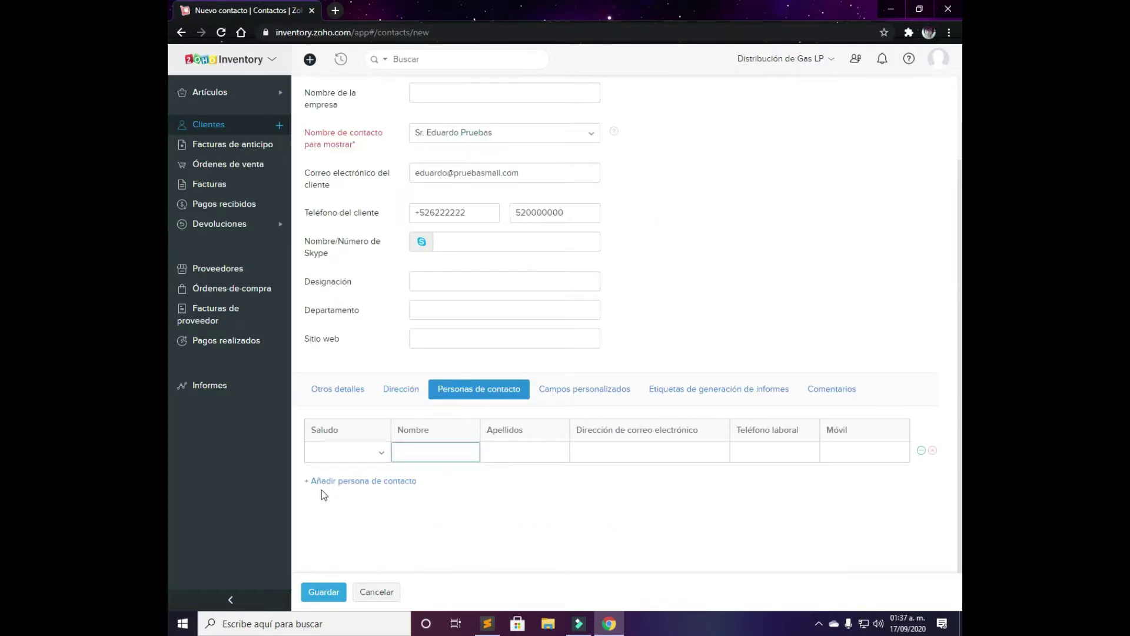
pyautogui.click(361, 451)
pyautogui.click(360, 453)
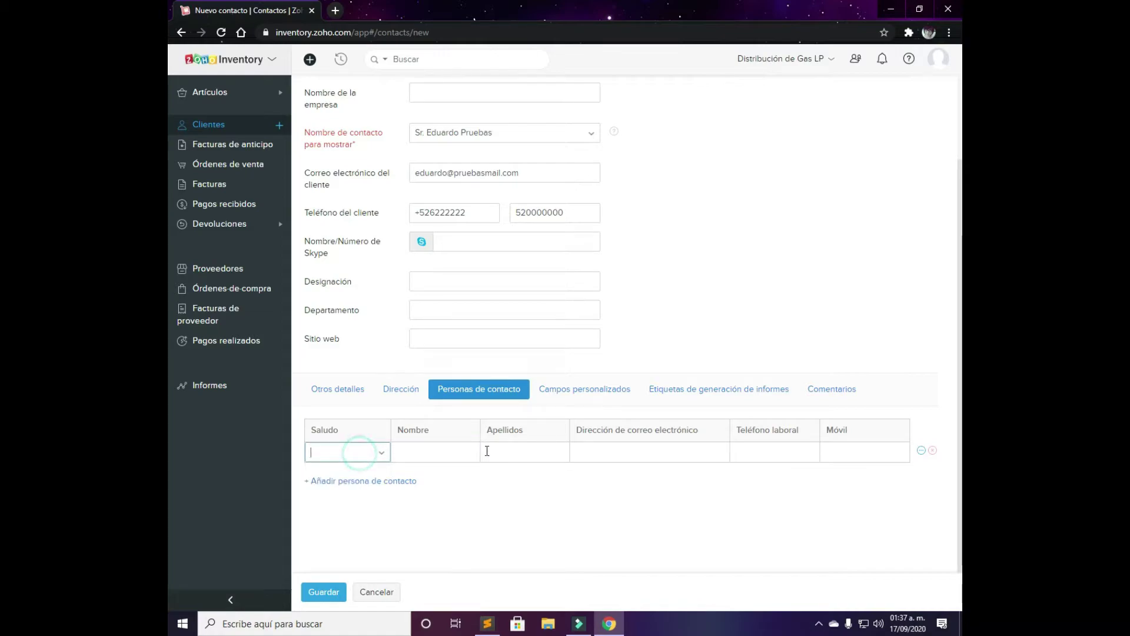
pyautogui.click(424, 451)
pyautogui.click(498, 451)
pyautogui.click(636, 452)
pyautogui.click(771, 450)
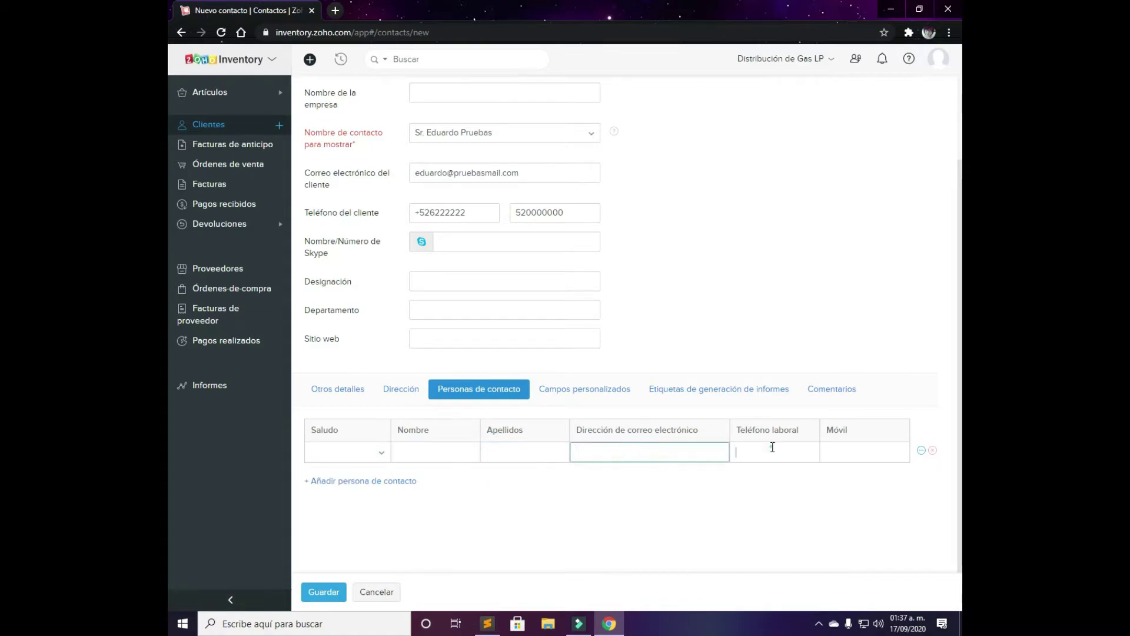
pyautogui.click(850, 453)
# Browse custom fields, reporting tags and comments, then try saving and cancel the duplicate-name warning
pyautogui.click(614, 391)
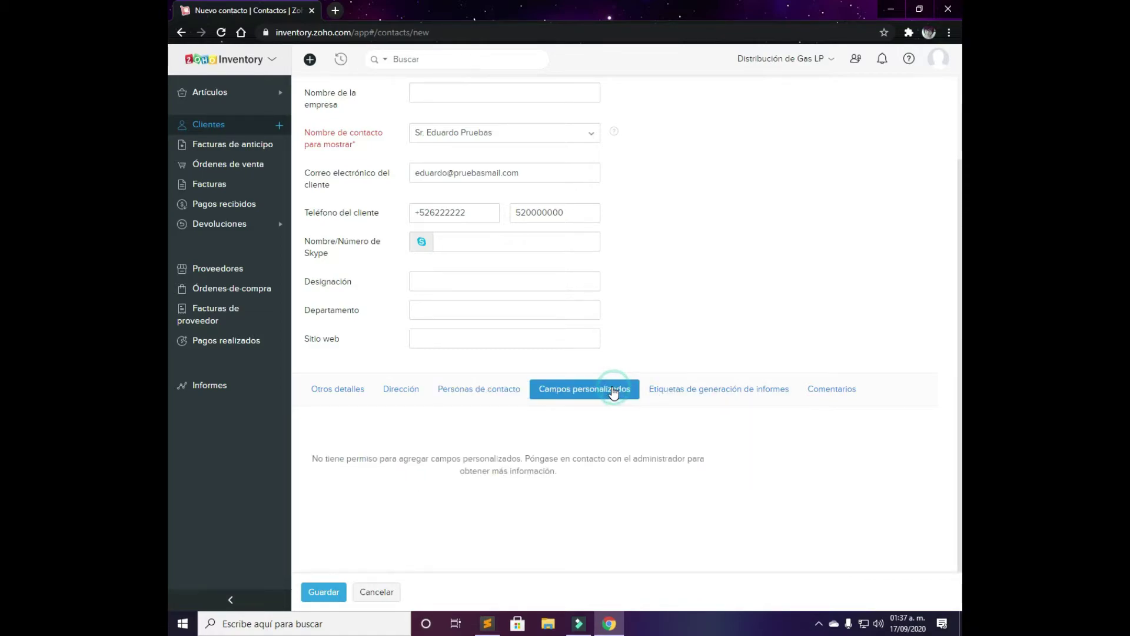
pyautogui.click(705, 389)
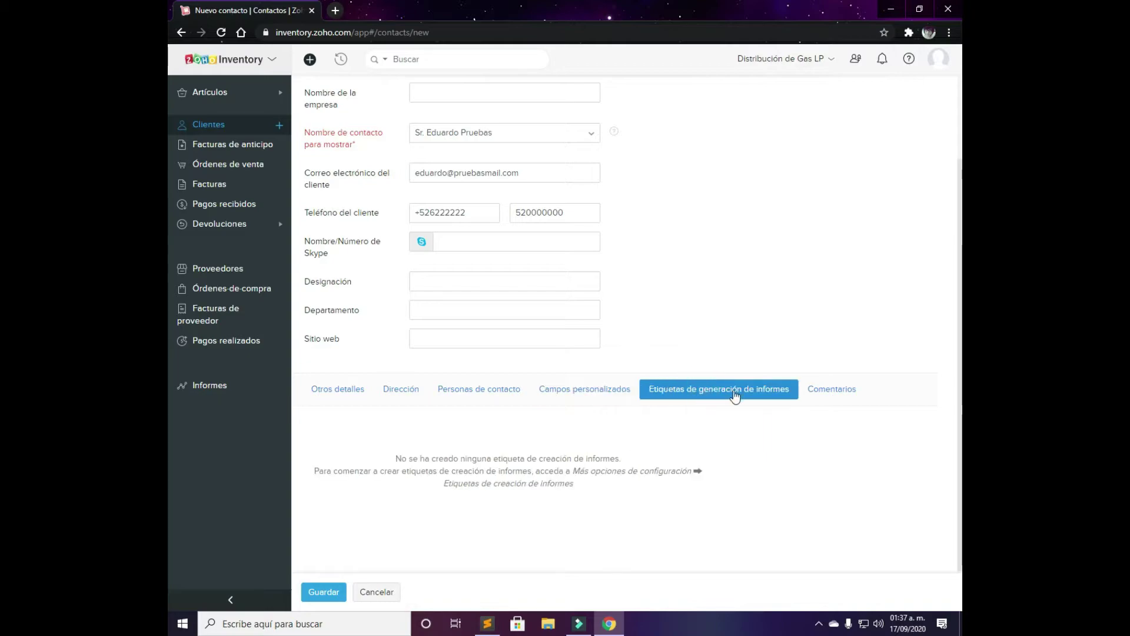
pyautogui.click(847, 393)
pyautogui.click(451, 457)
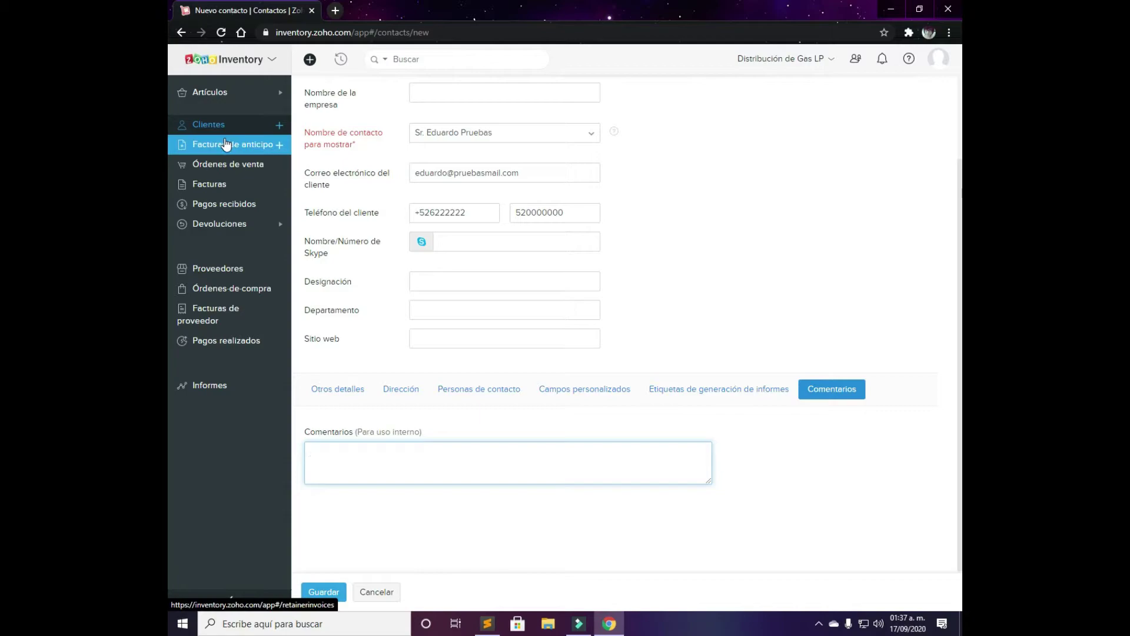
pyautogui.click(338, 592)
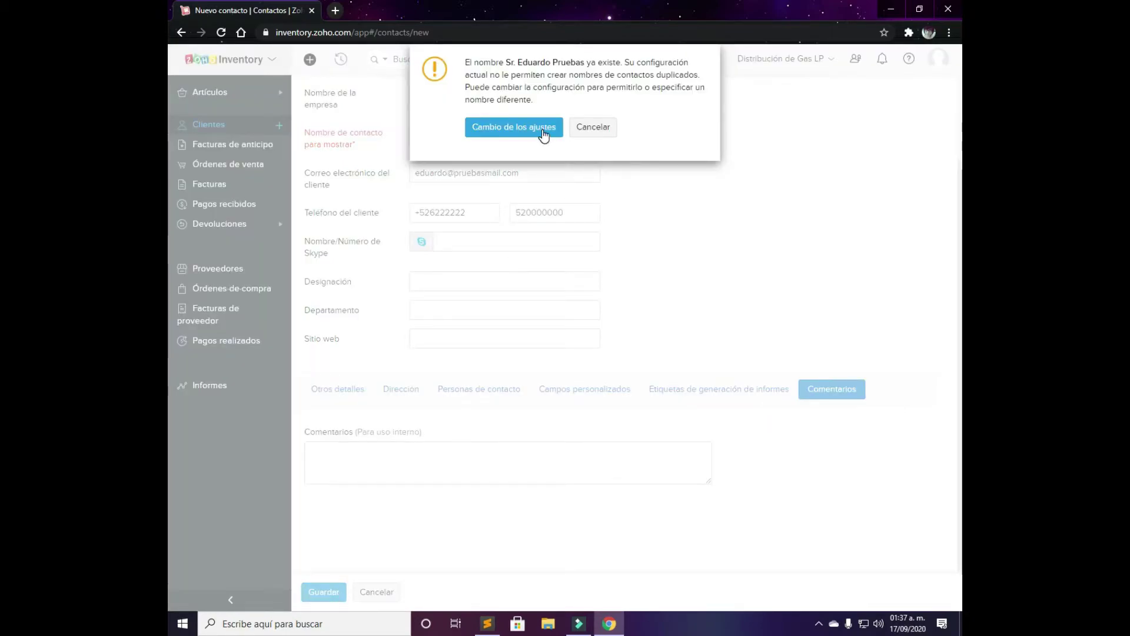
pyautogui.click(598, 128)
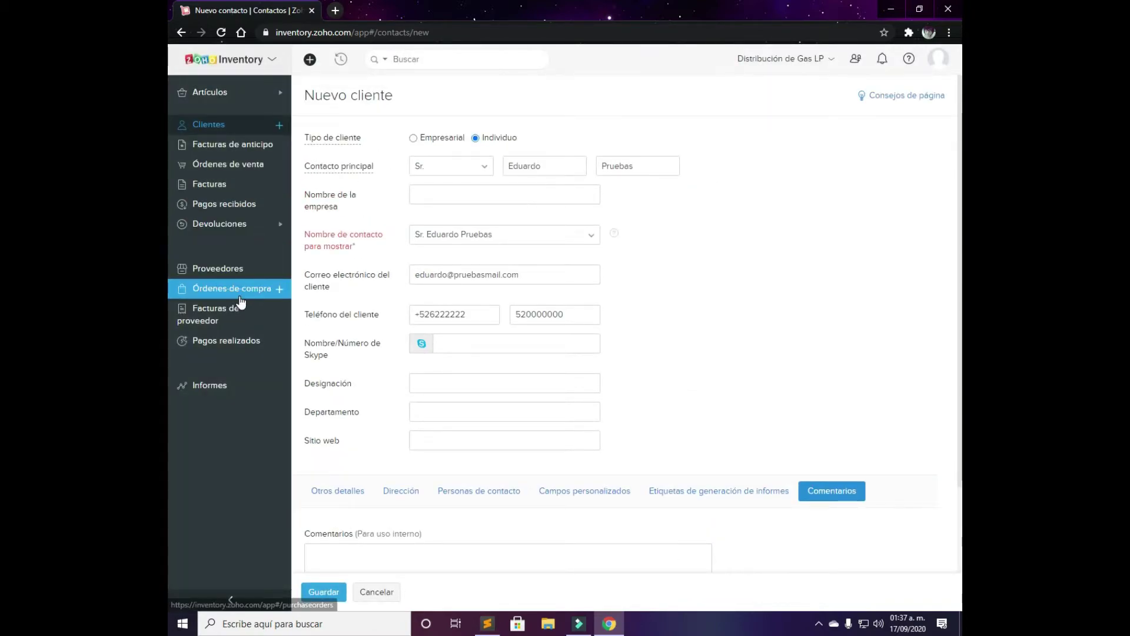
# Start a new retainer invoice for customer seedup
pyautogui.click(213, 147)
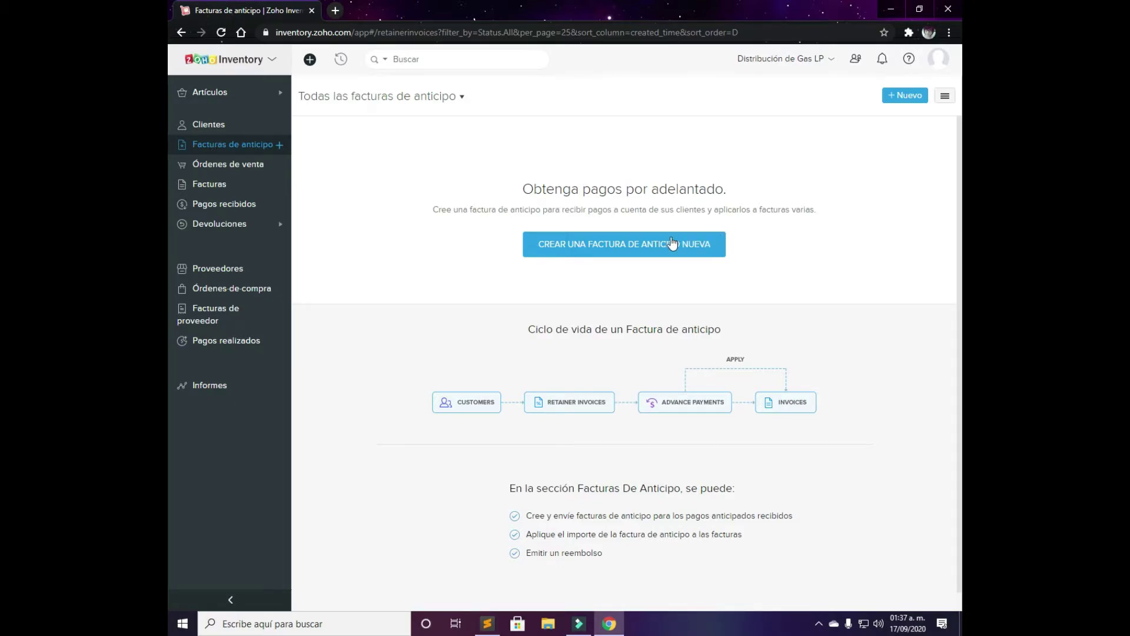
pyautogui.click(626, 250)
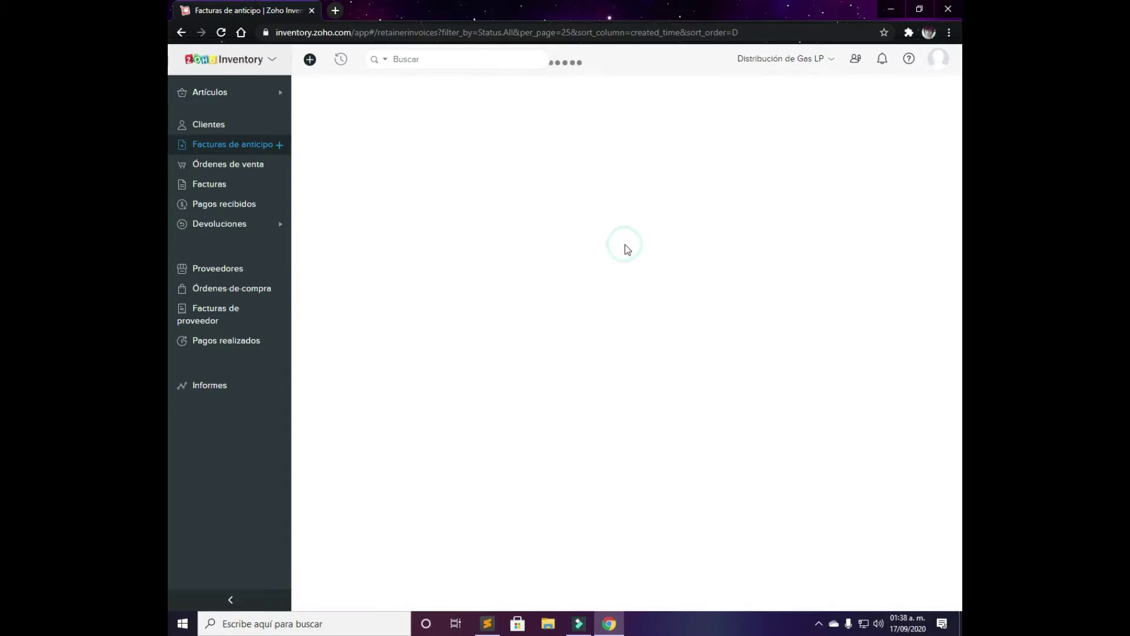
pyautogui.click(514, 142)
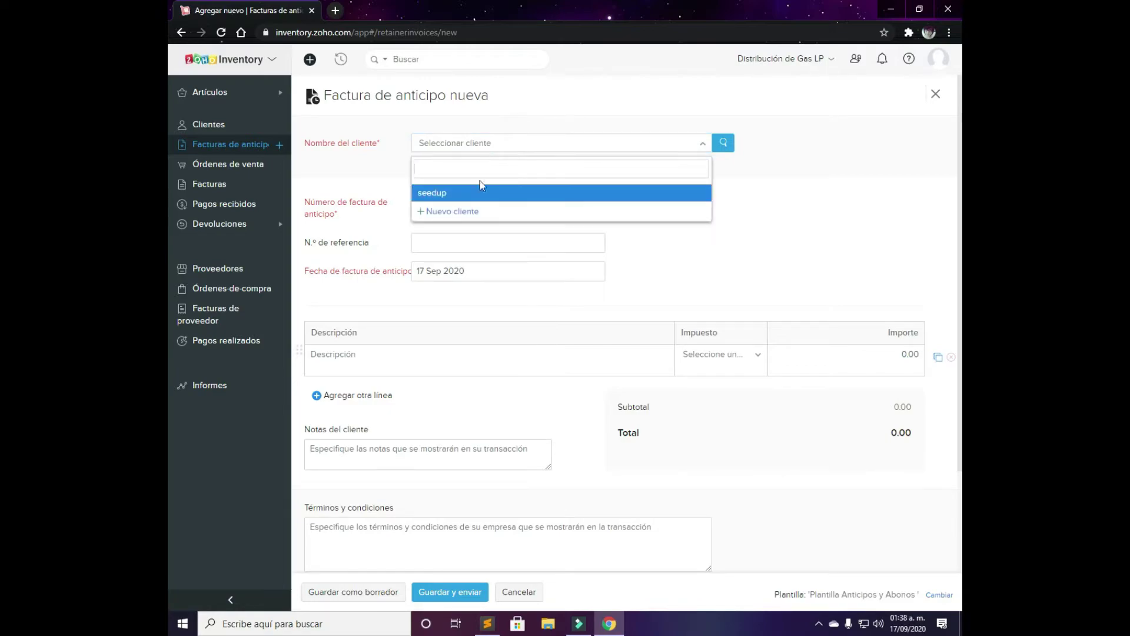
pyautogui.click(460, 189)
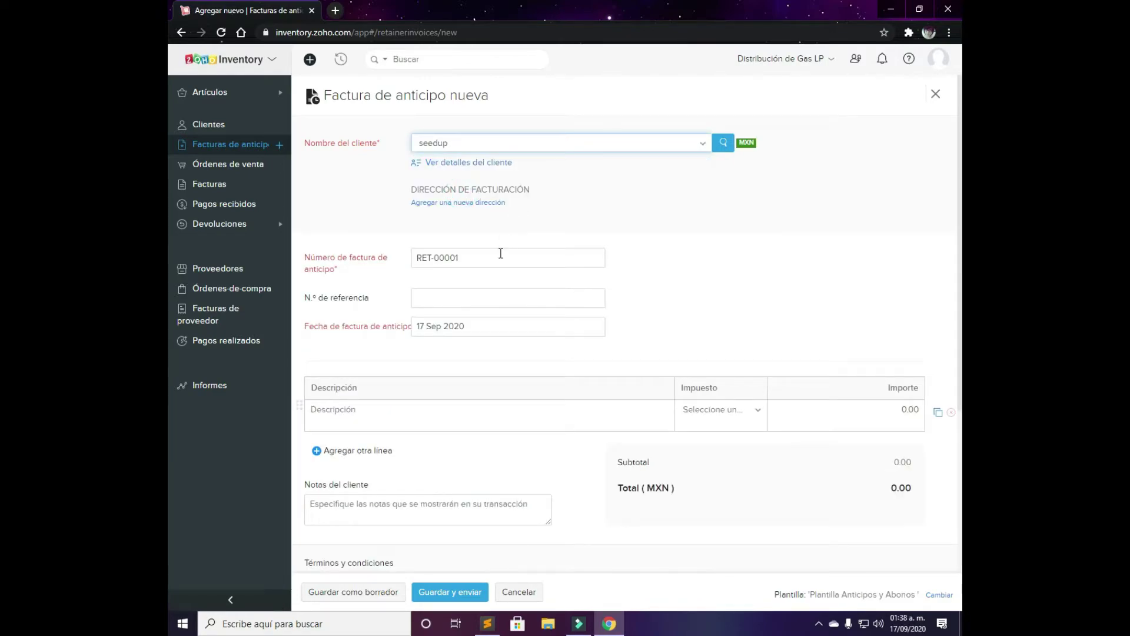
pyautogui.scroll(-2, 485, 303)
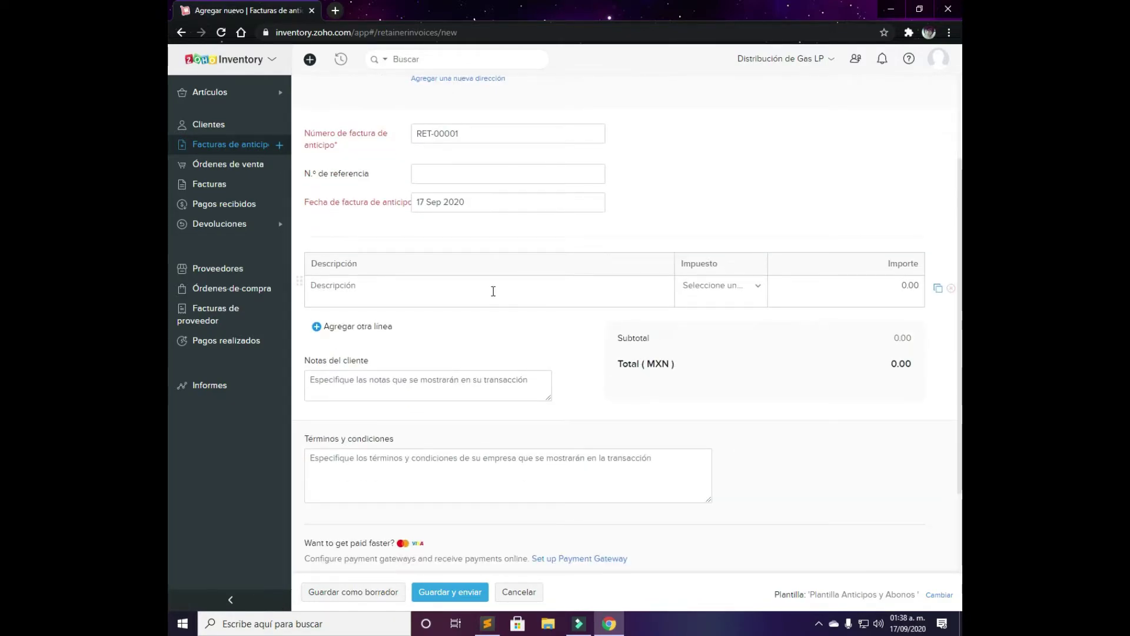
# Tax the invoice line with IVA [16%] and set its amount to 10.00
pyautogui.click(492, 288)
pyautogui.click(716, 288)
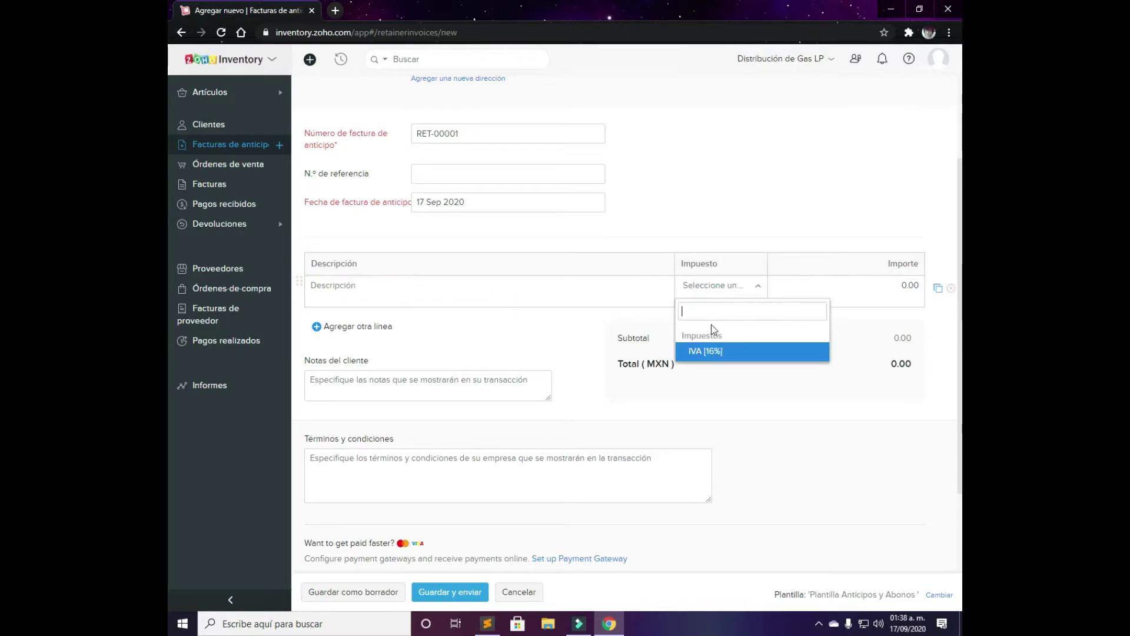
pyautogui.click(718, 353)
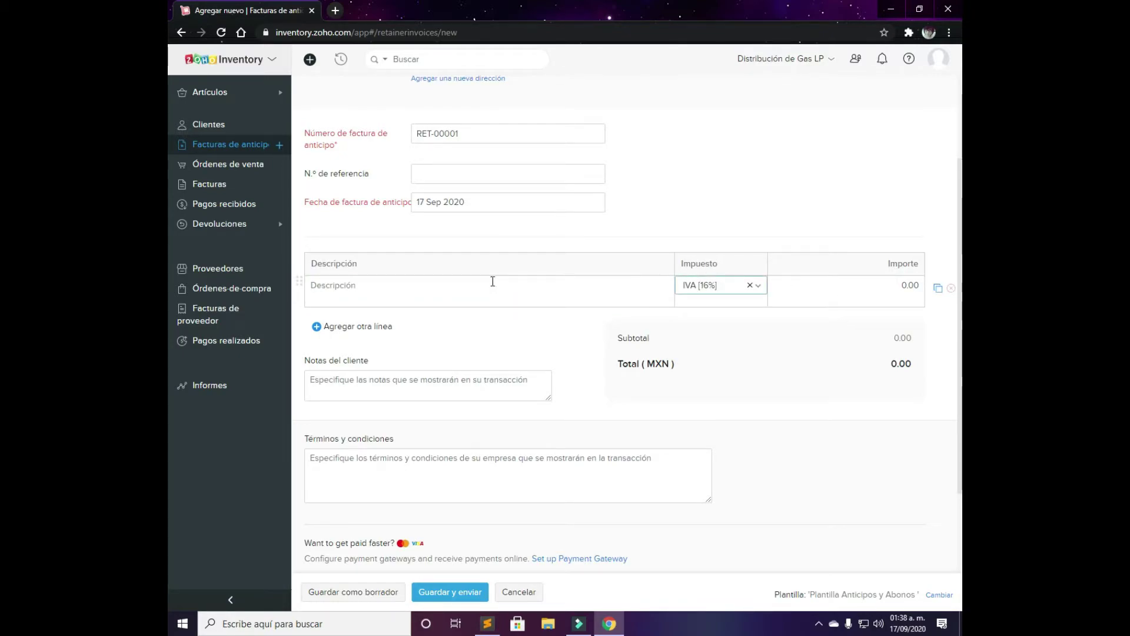
pyautogui.click(484, 283)
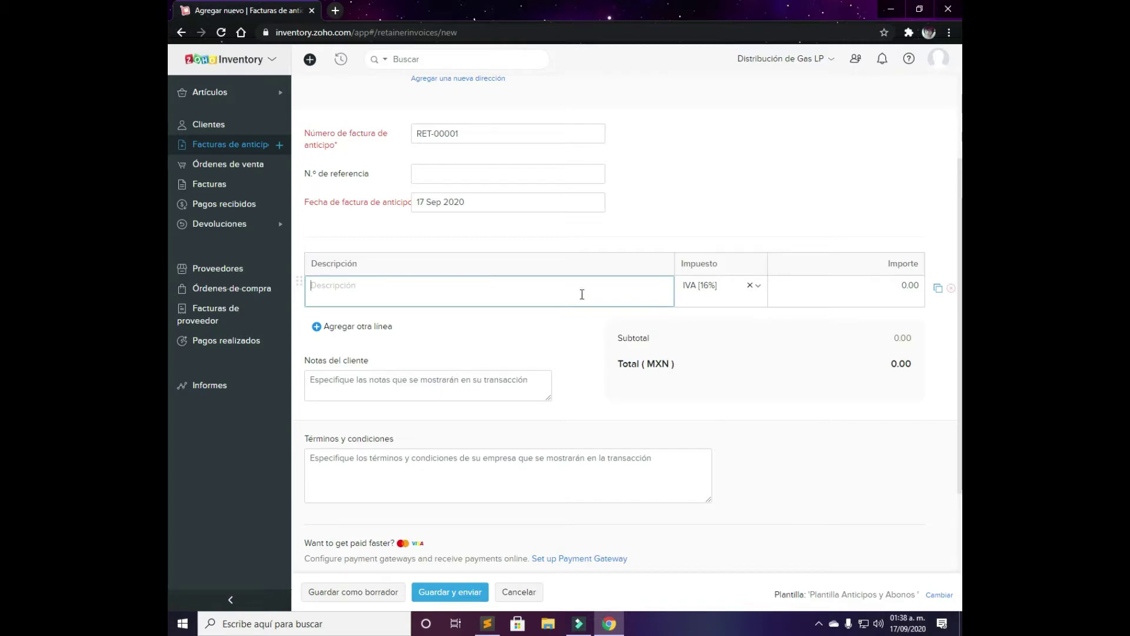
pyautogui.click(901, 282)
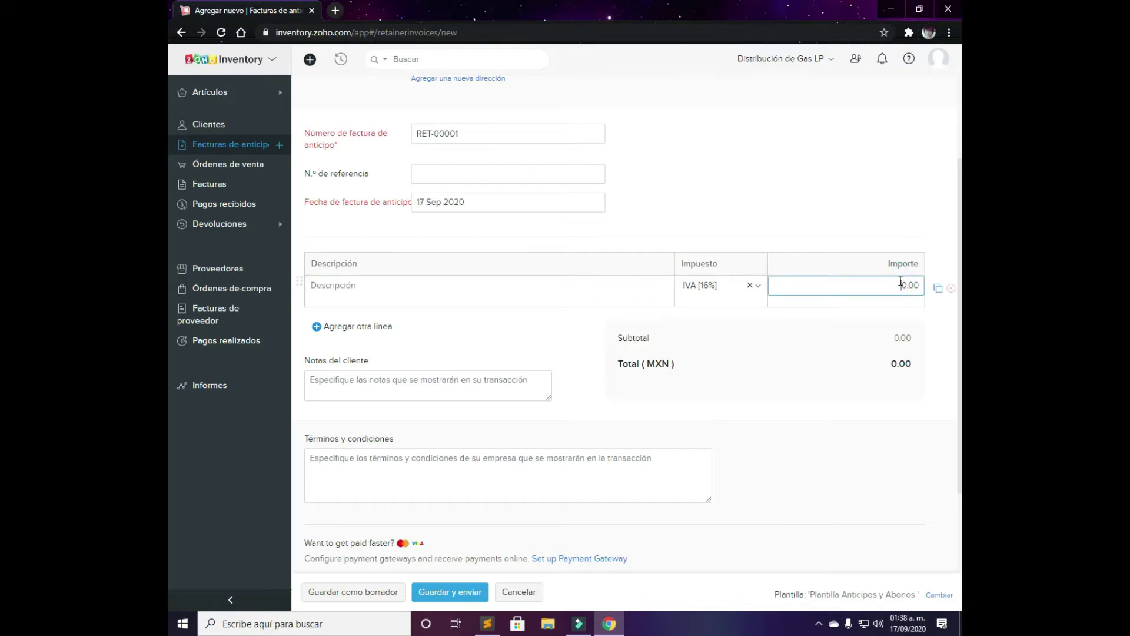
pyautogui.write('10')
pyautogui.click(857, 321)
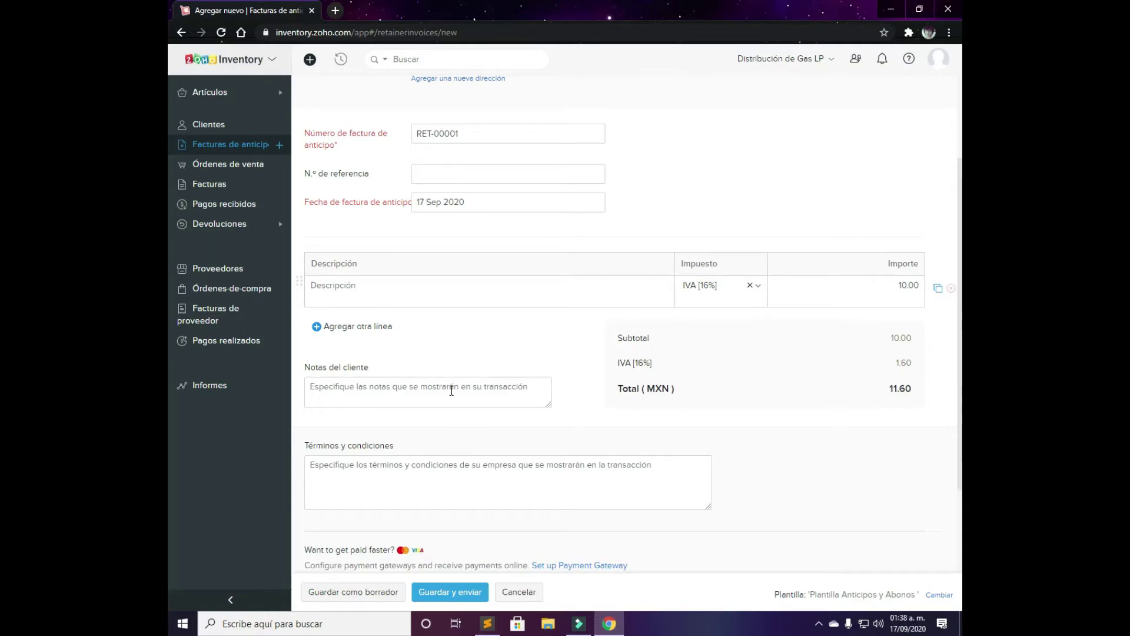
pyautogui.scroll(-2, 453, 394)
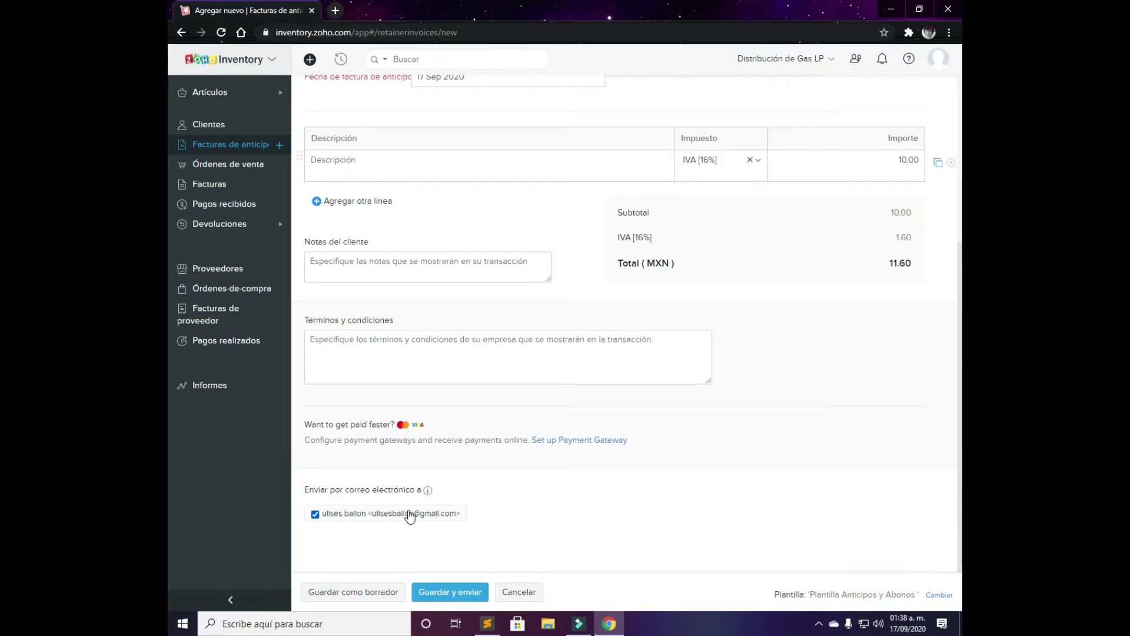
pyautogui.scroll(5, 492, 552)
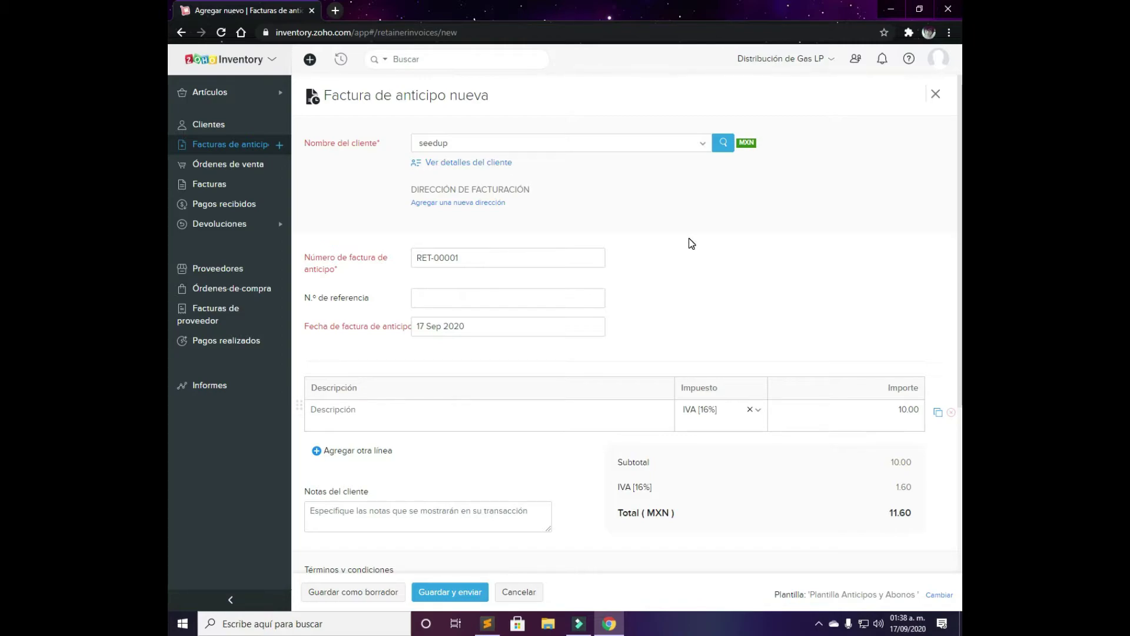
pyautogui.click(474, 167)
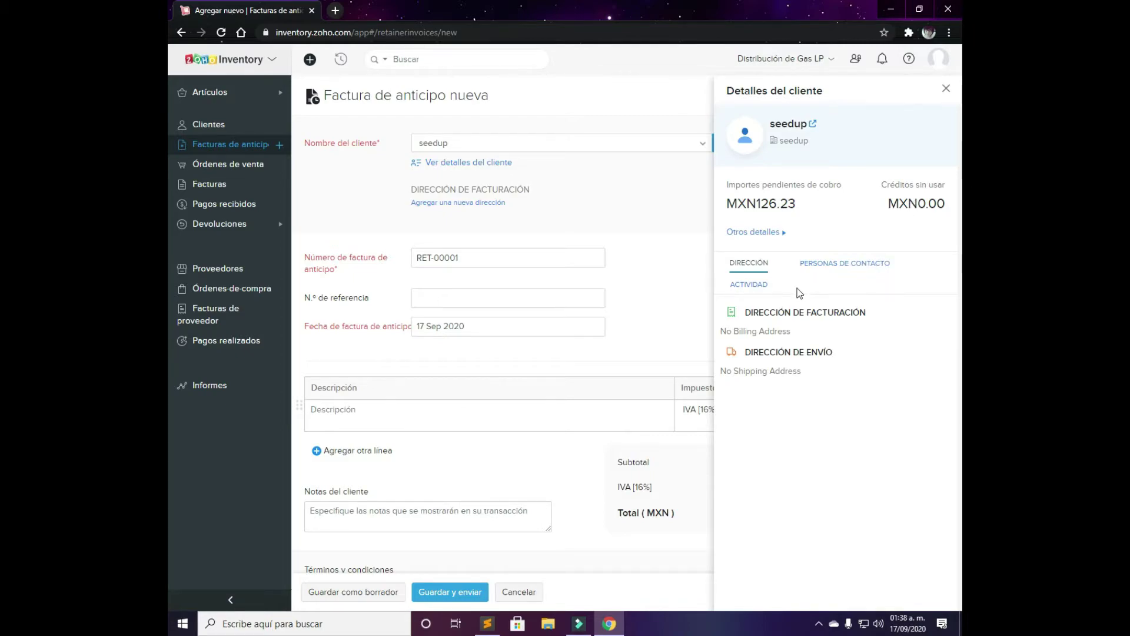
pyautogui.click(749, 284)
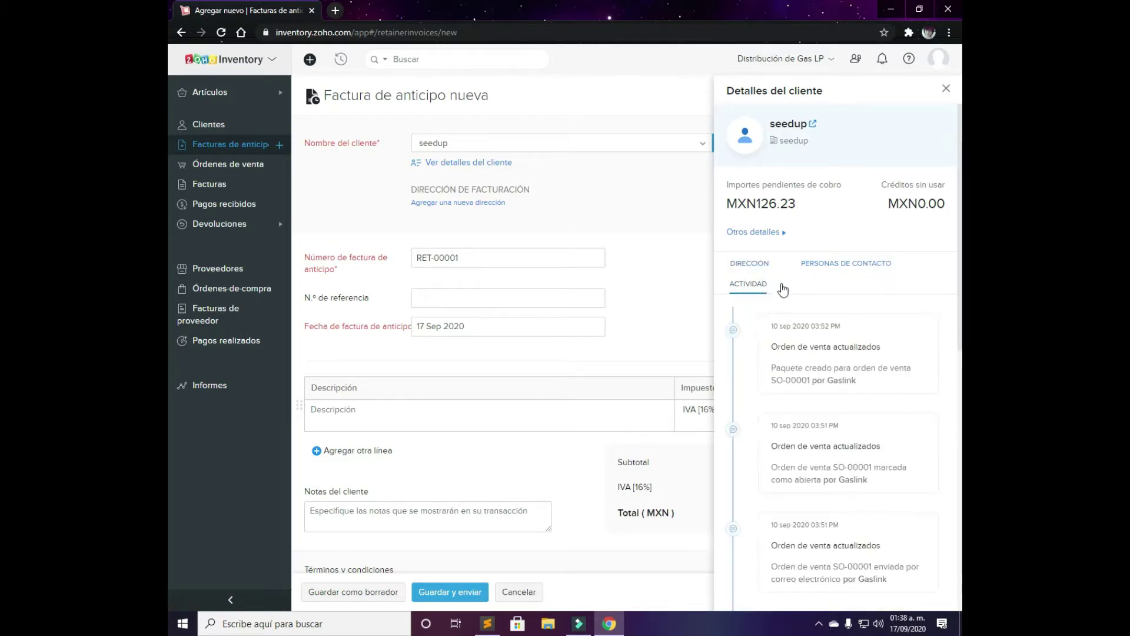
pyautogui.click(850, 269)
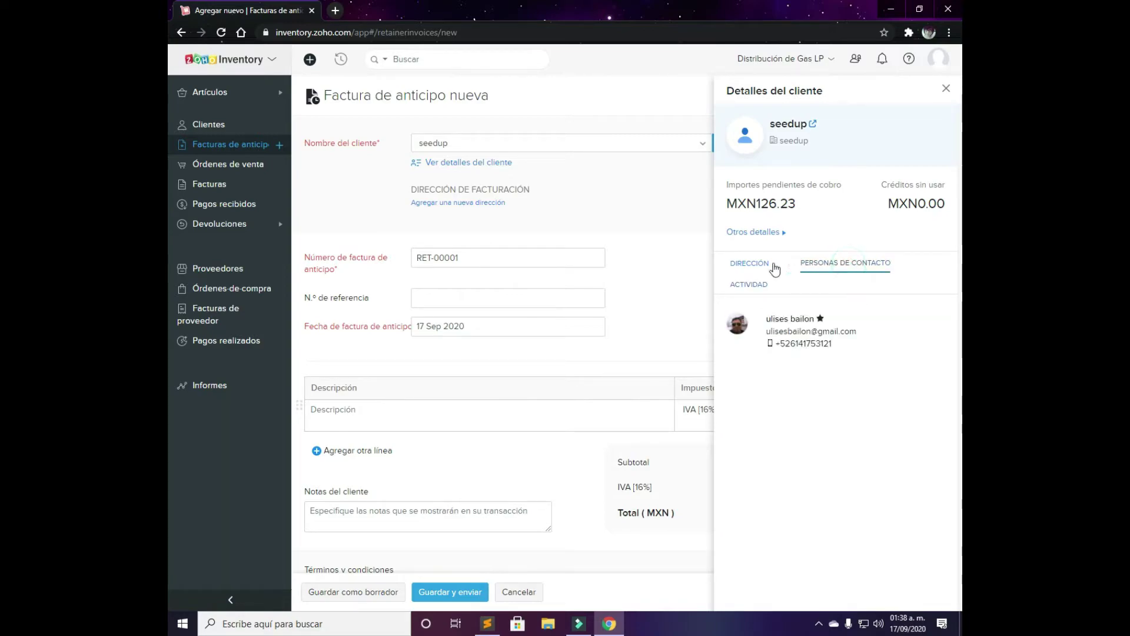
pyautogui.click(763, 269)
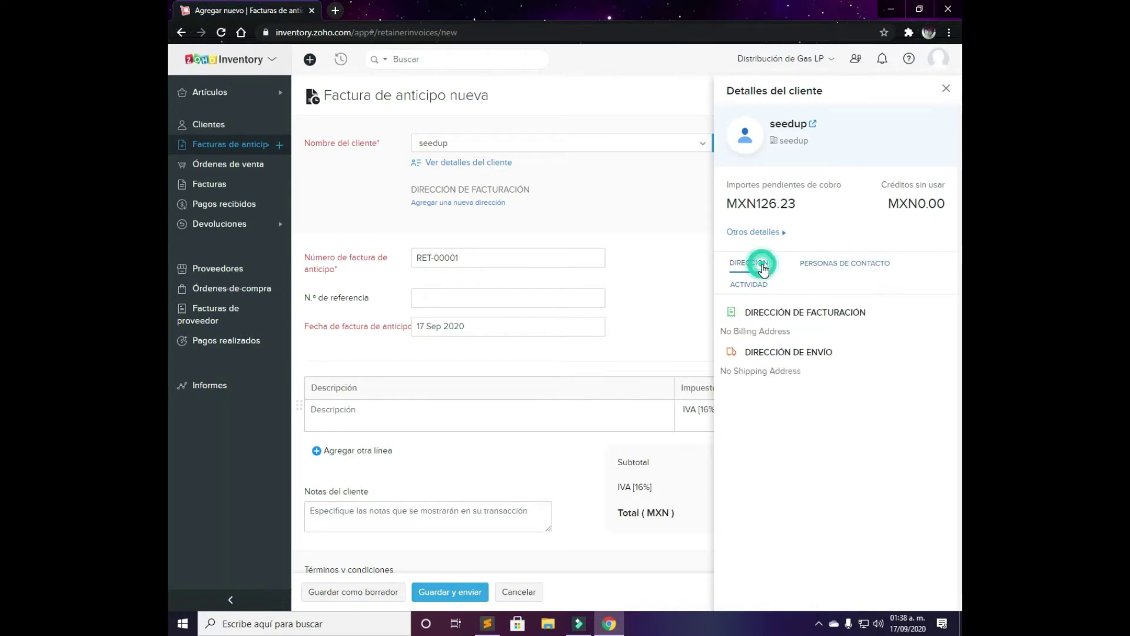
pyautogui.click(634, 224)
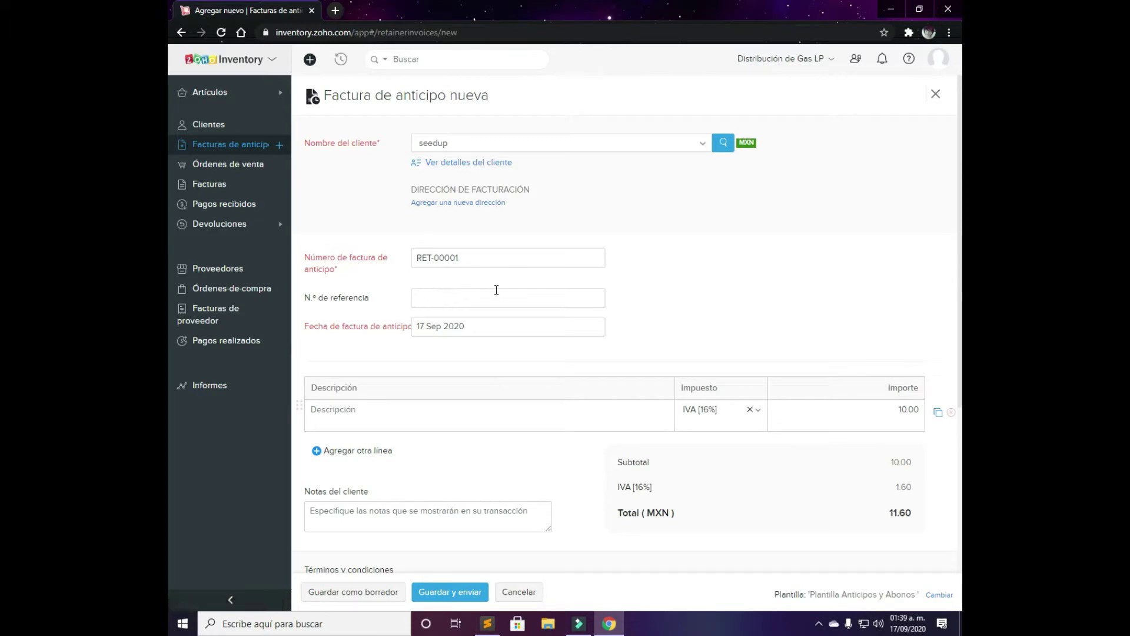
# Attempt saving the retainer invoice as a draft, then add and remove an empty second line
pyautogui.scroll(-1, 705, 333)
pyautogui.scroll(-4, 705, 332)
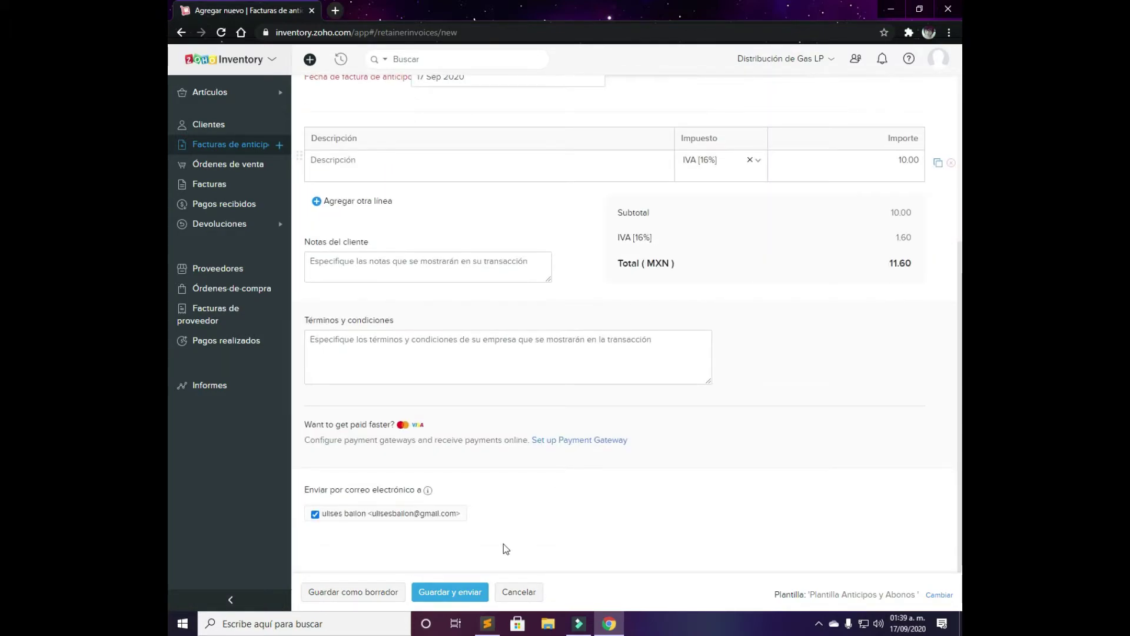
pyautogui.click(379, 593)
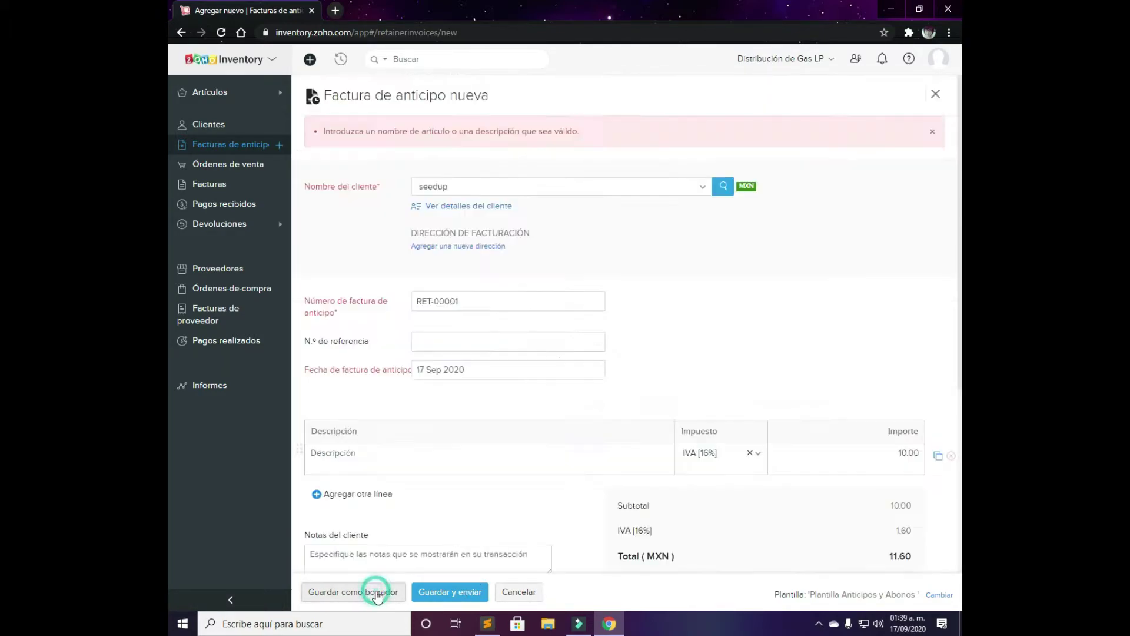
pyautogui.click(482, 337)
pyautogui.scroll(-2, 479, 336)
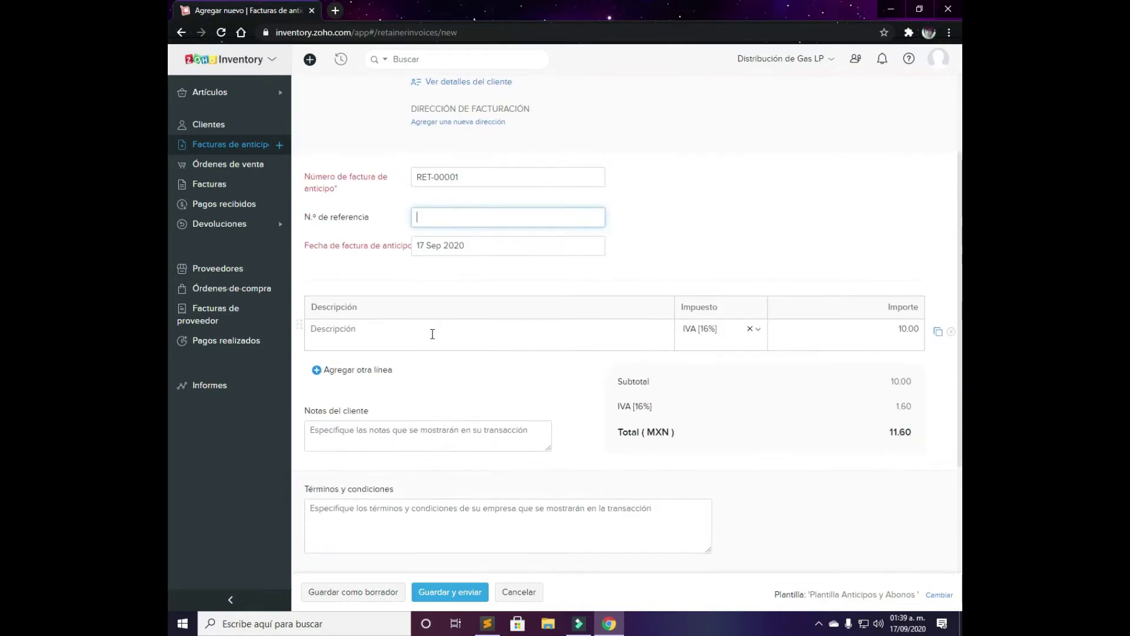
pyautogui.click(396, 331)
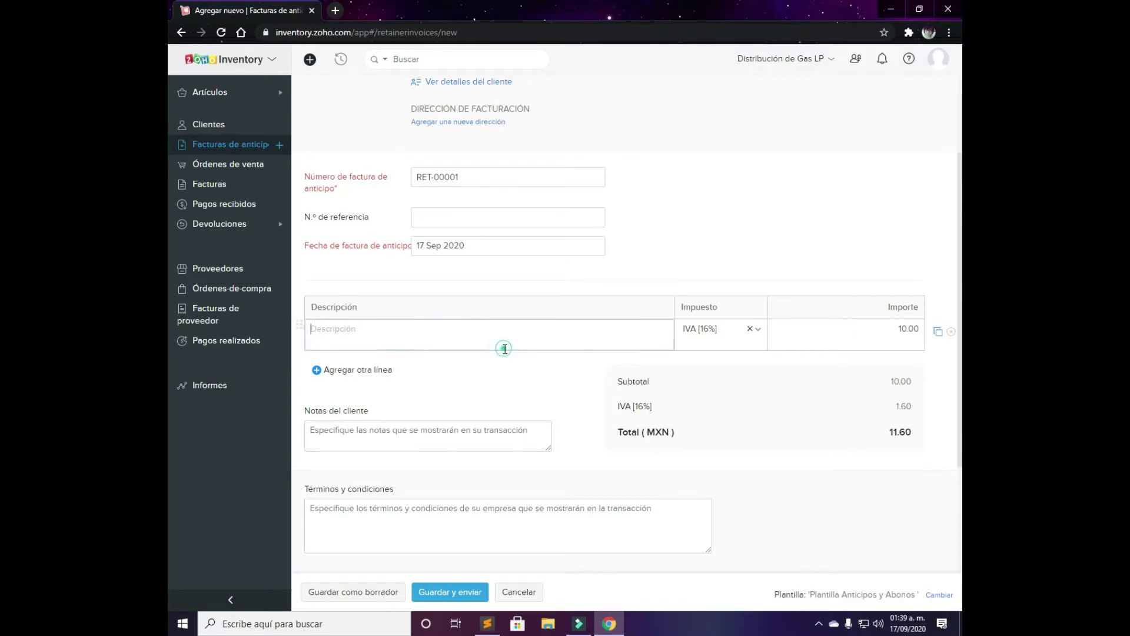
pyautogui.click(360, 371)
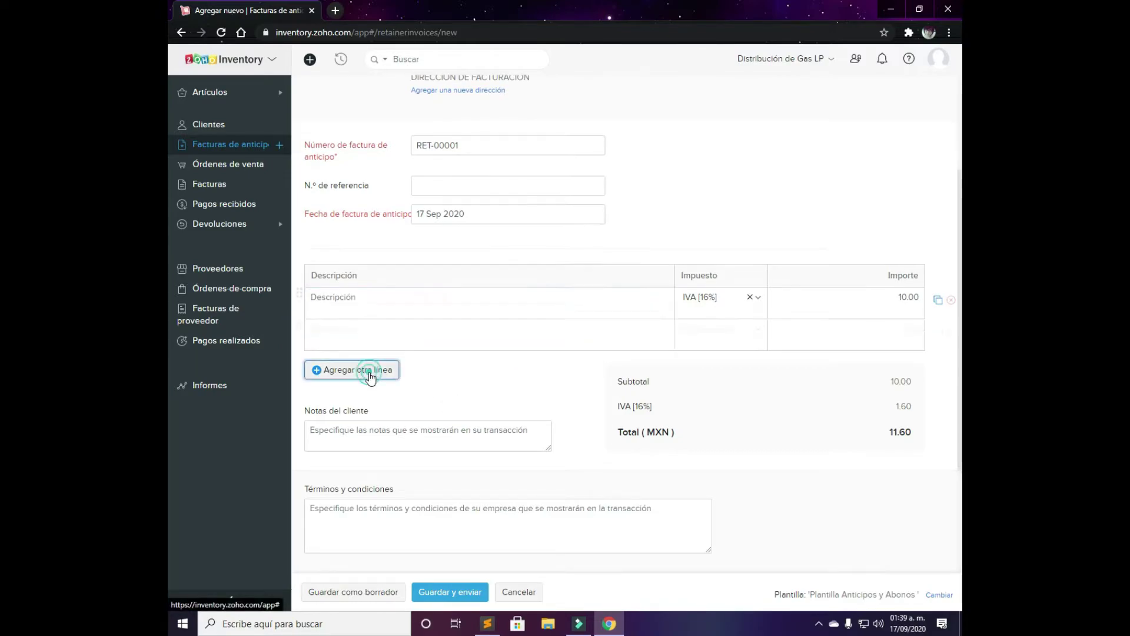
pyautogui.click(371, 337)
pyautogui.click(951, 332)
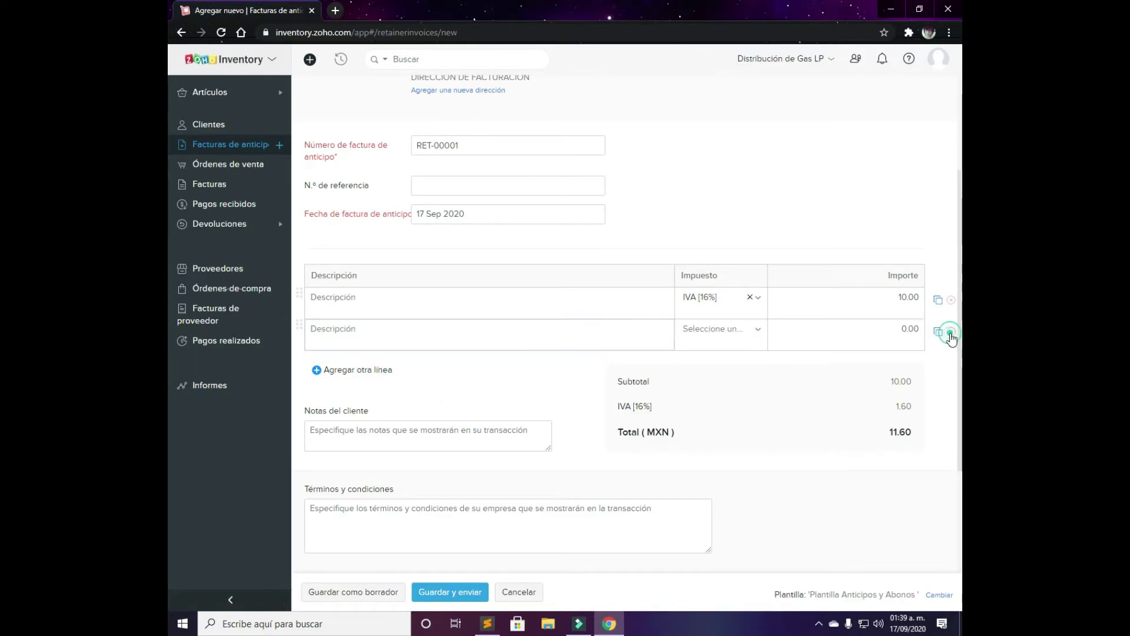
# Describe the first line as 'Abono Gas LP' and save the invoice as a draft
pyautogui.click(553, 290)
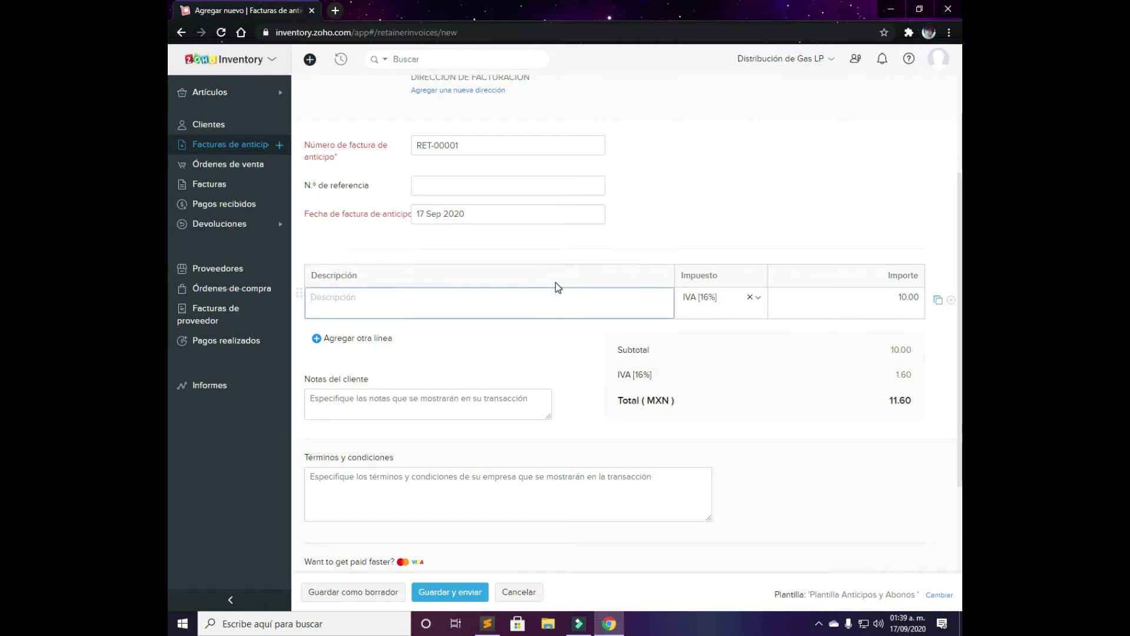
pyautogui.write('Abono Gas LP')
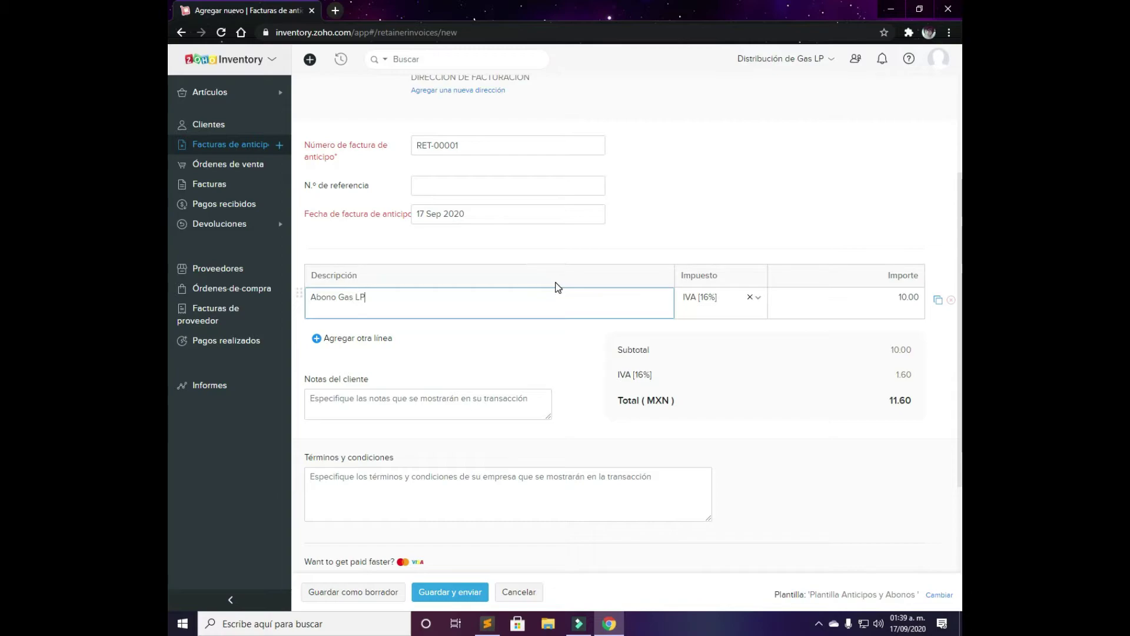
pyautogui.press('Tab')
pyautogui.press('Tab')
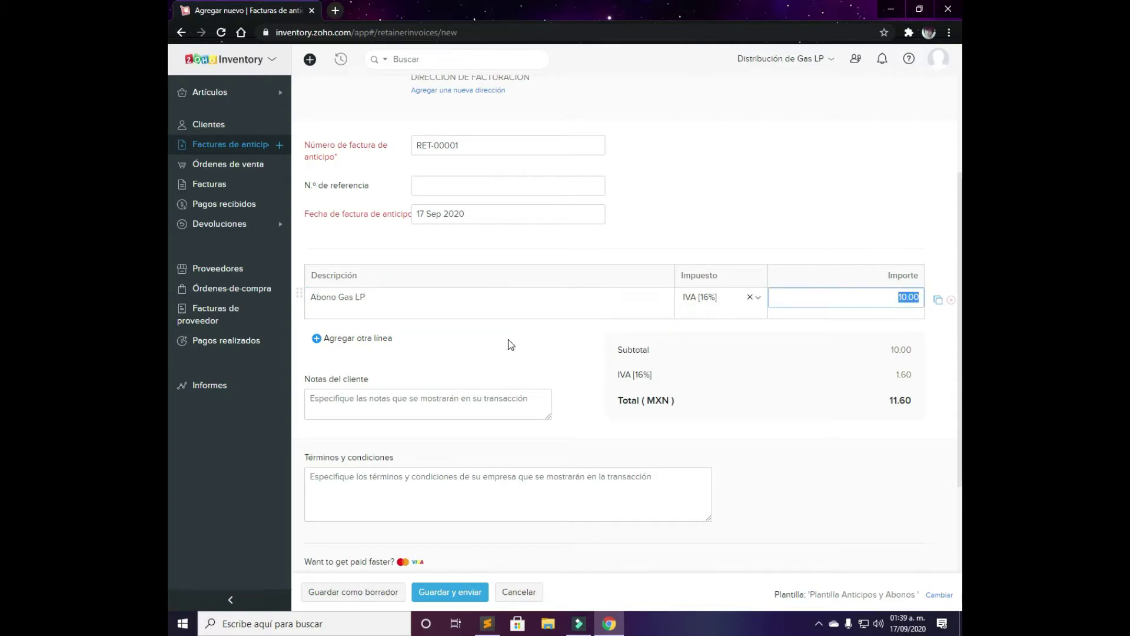
pyautogui.click(508, 345)
pyautogui.scroll(-2, 542, 338)
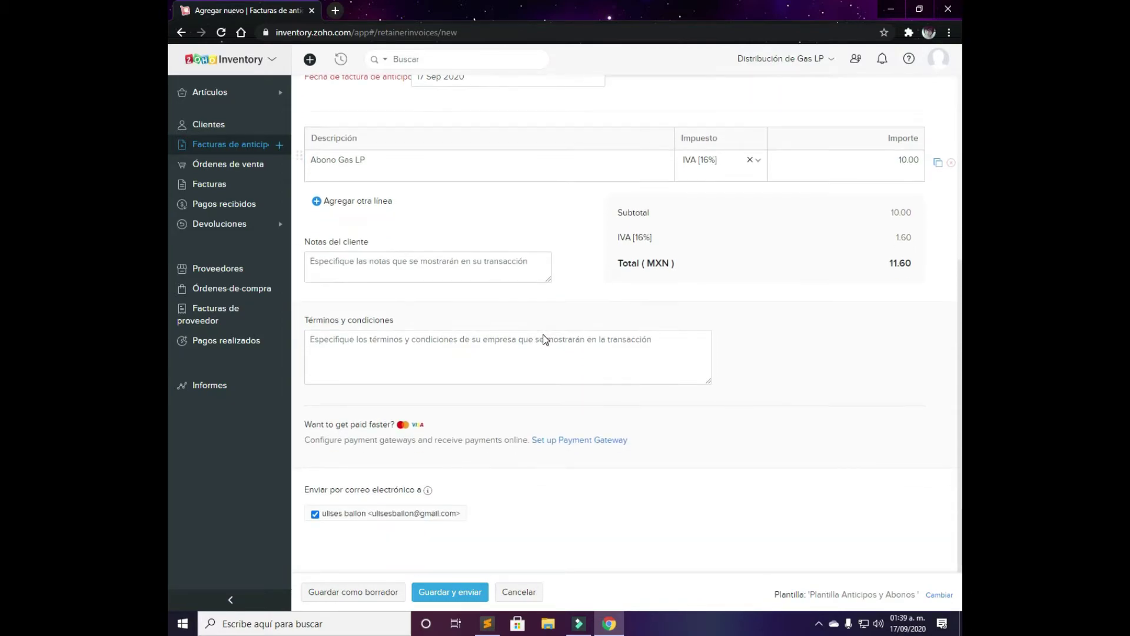
pyautogui.click(350, 595)
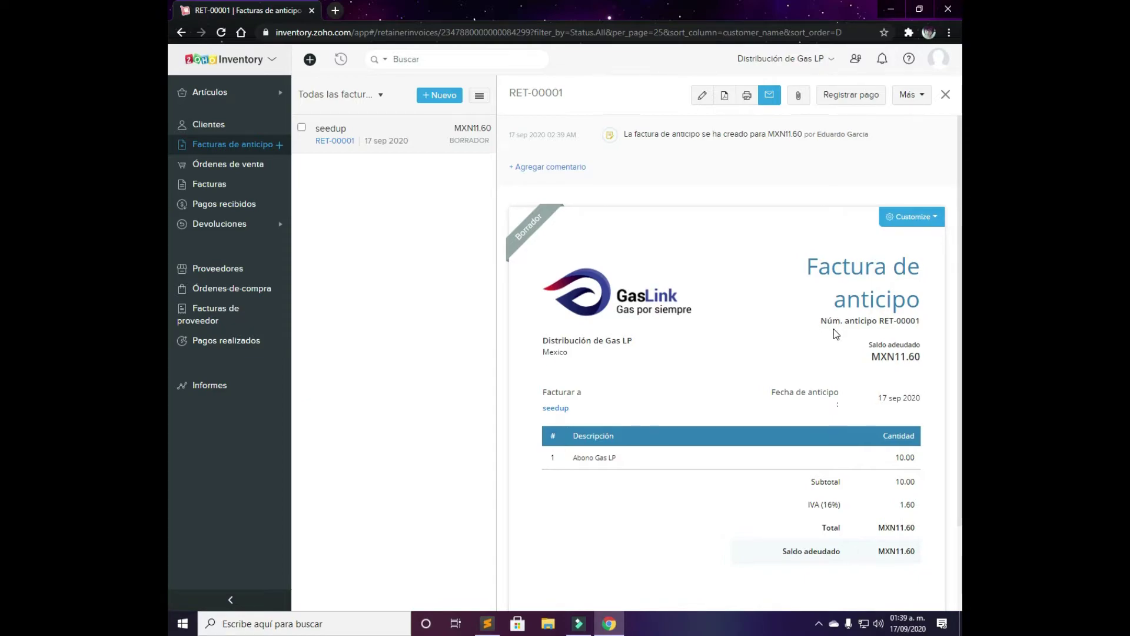
# Review the MXN11.60 draft RET-00001 preview, then go to the sales orders list
pyautogui.scroll(-2, 834, 334)
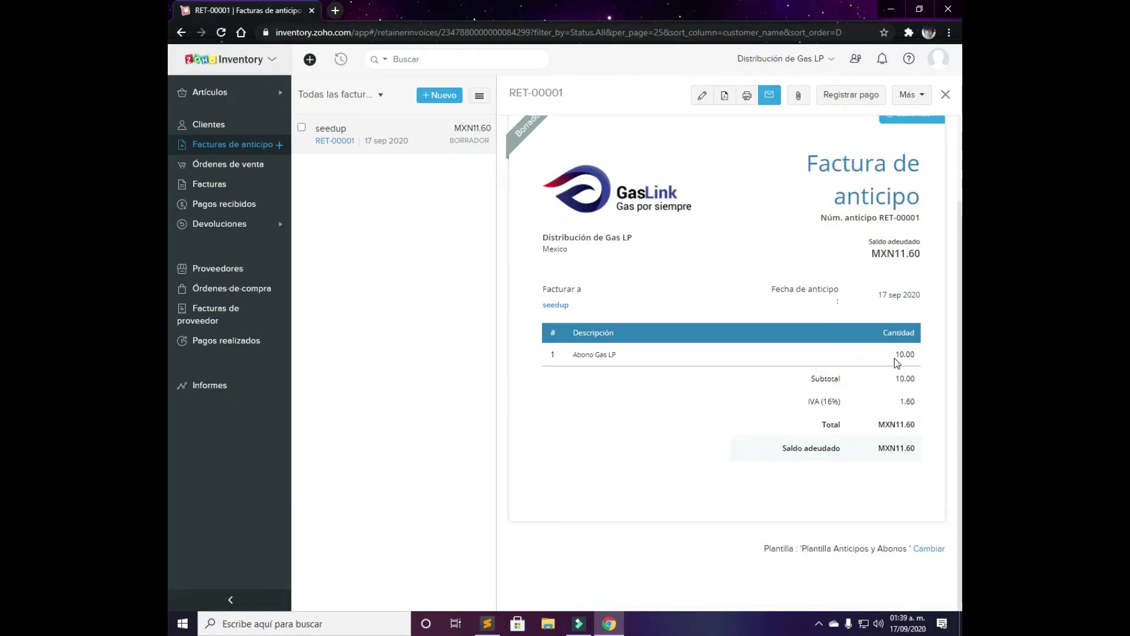
pyautogui.click(226, 169)
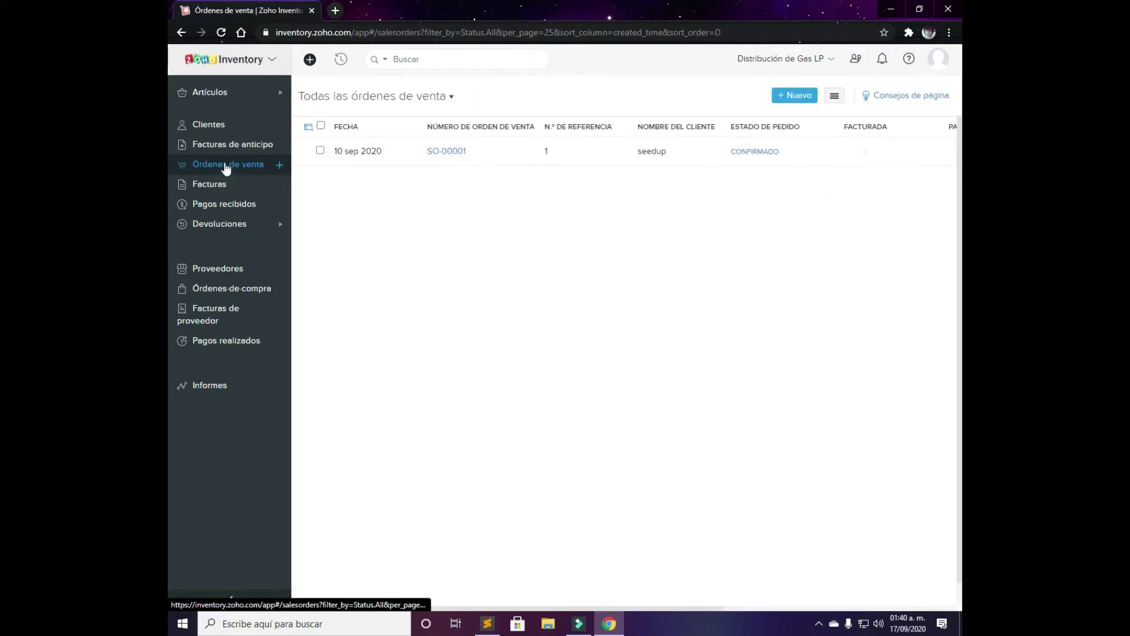
# Start a new sales order for seedup and check the customer's unpaid invoices
pyautogui.click(796, 95)
pyautogui.click(568, 141)
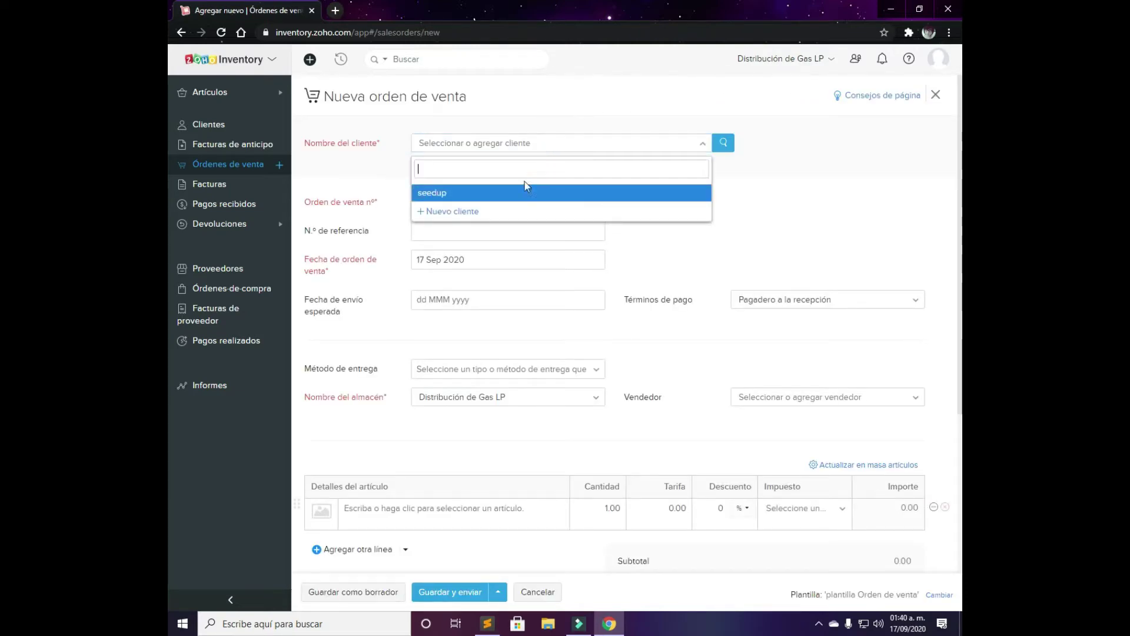
pyautogui.click(480, 191)
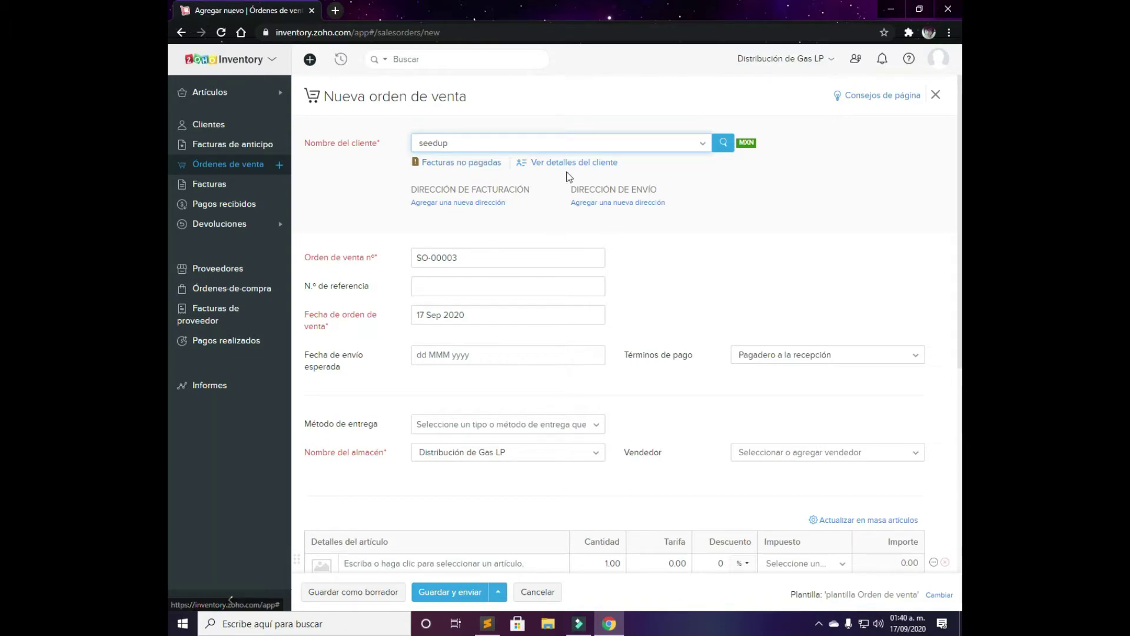
pyautogui.click(474, 164)
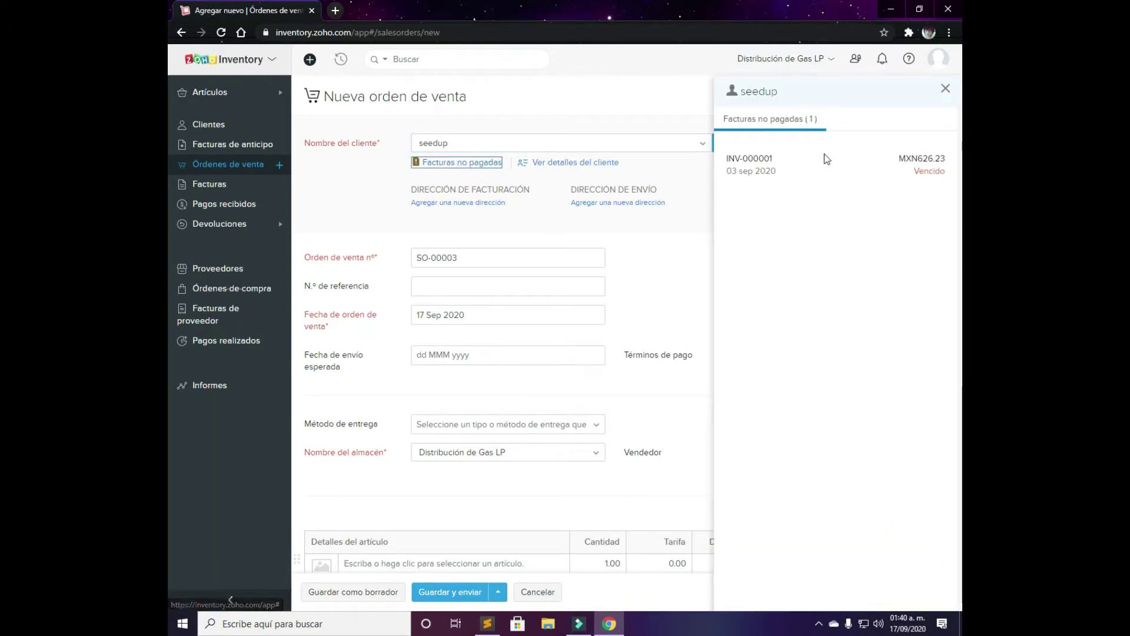
pyautogui.click(946, 88)
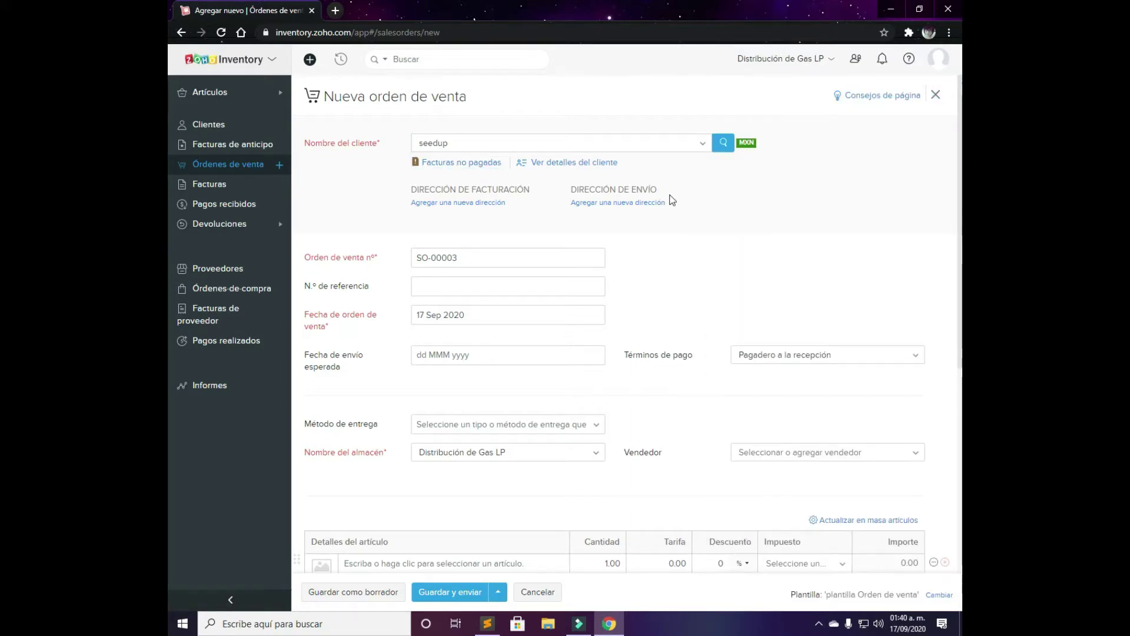
# Set expected shipment date 17 Sep 2020, reference 19250 and Crédito payment terms
pyautogui.click(457, 283)
pyautogui.click(462, 354)
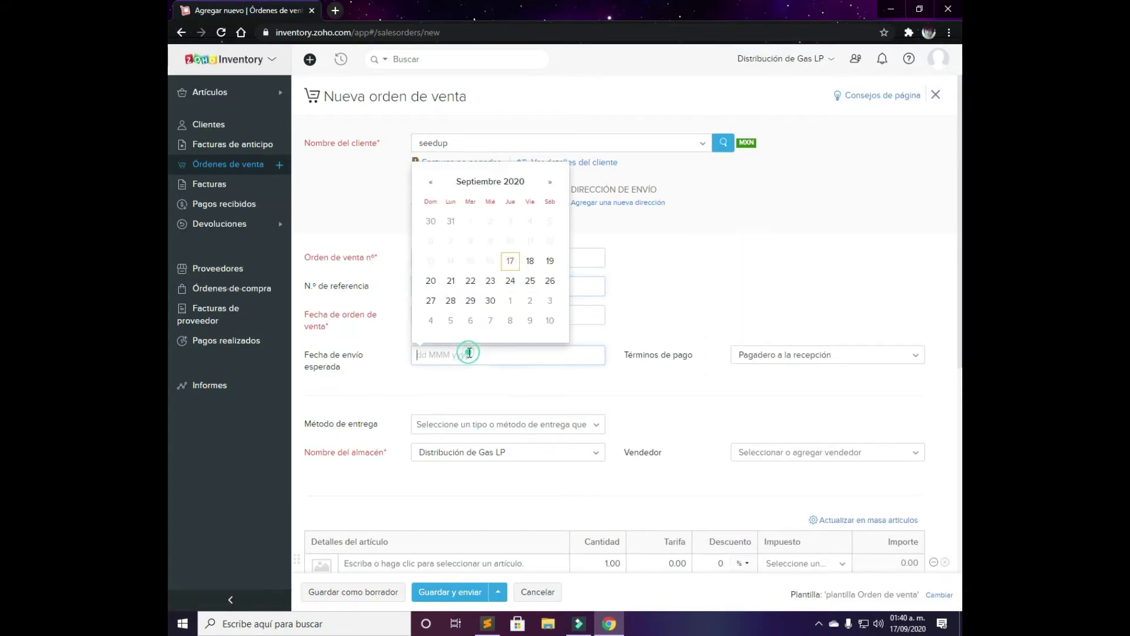
pyautogui.click(511, 261)
pyautogui.click(504, 285)
pyautogui.write('1')
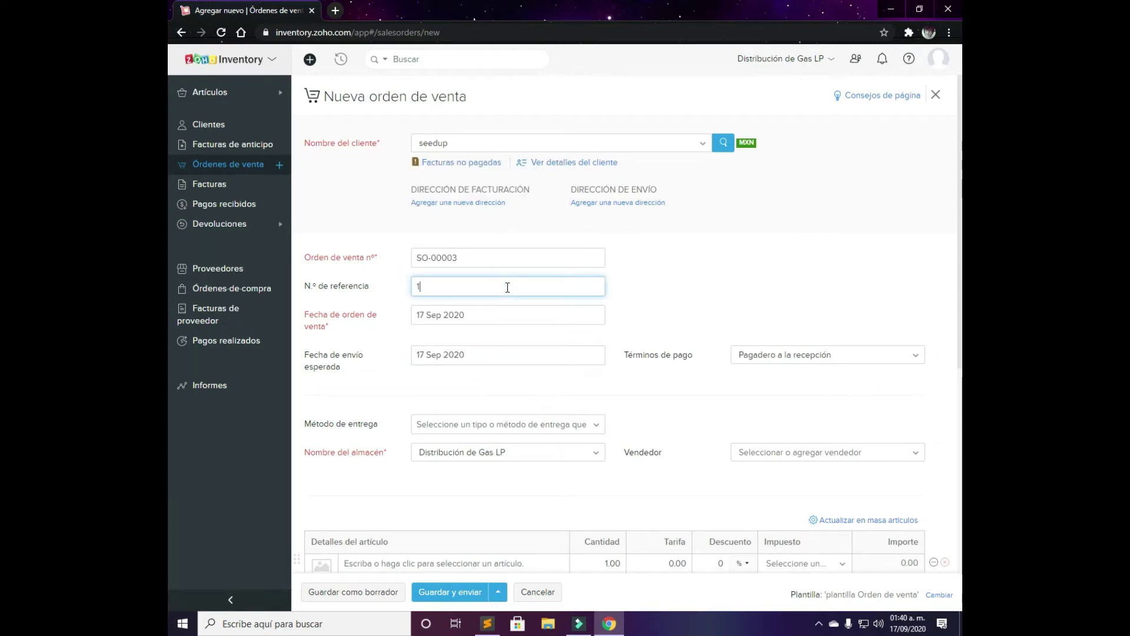
pyautogui.write('9250.')
pyautogui.press('BackSpace')
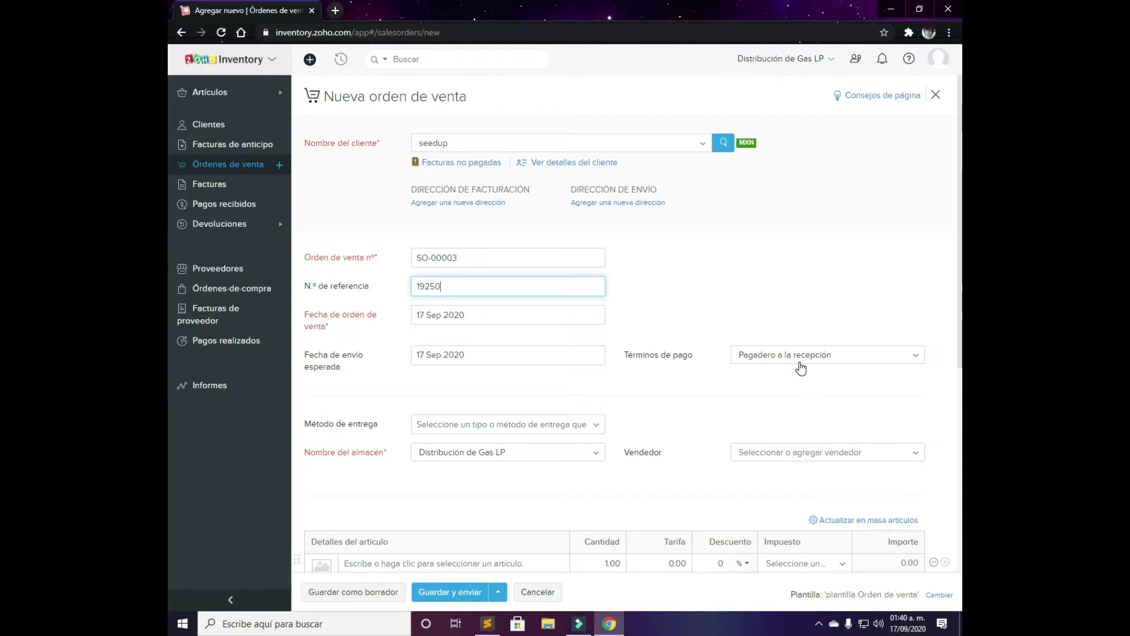
pyautogui.click(798, 356)
pyautogui.click(792, 437)
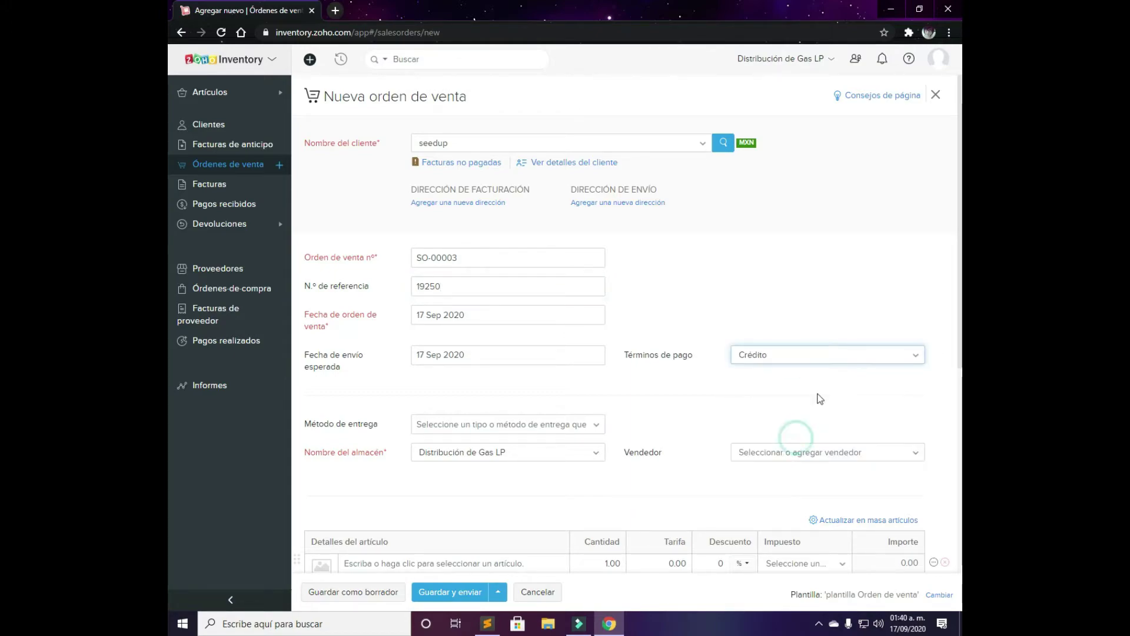
# Keep warehouse Distribución de Gas LP and assign the listed salesperson to the order
pyautogui.scroll(-1, 594, 387)
pyautogui.scroll(-1, 595, 391)
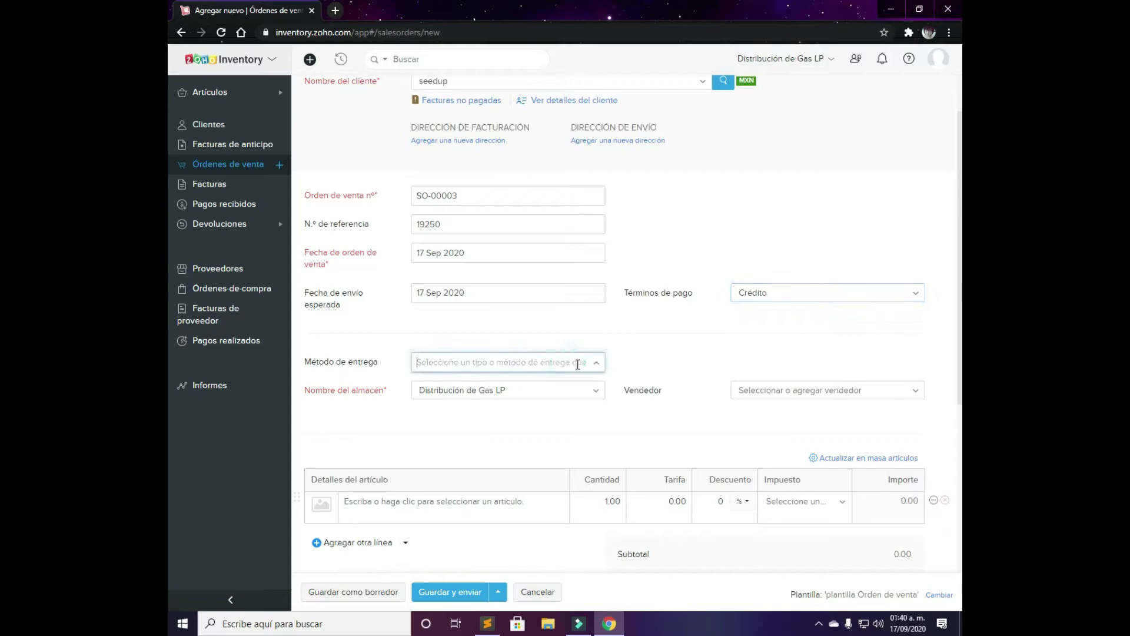
pyautogui.doubleClick(596, 363)
pyautogui.click(596, 362)
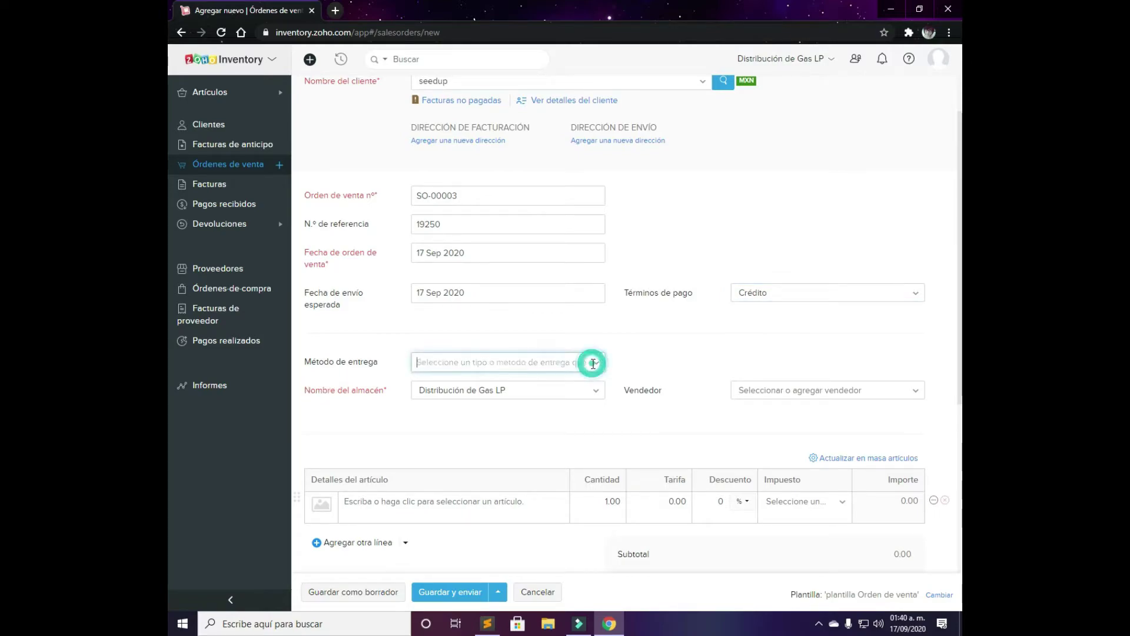
pyautogui.click(521, 392)
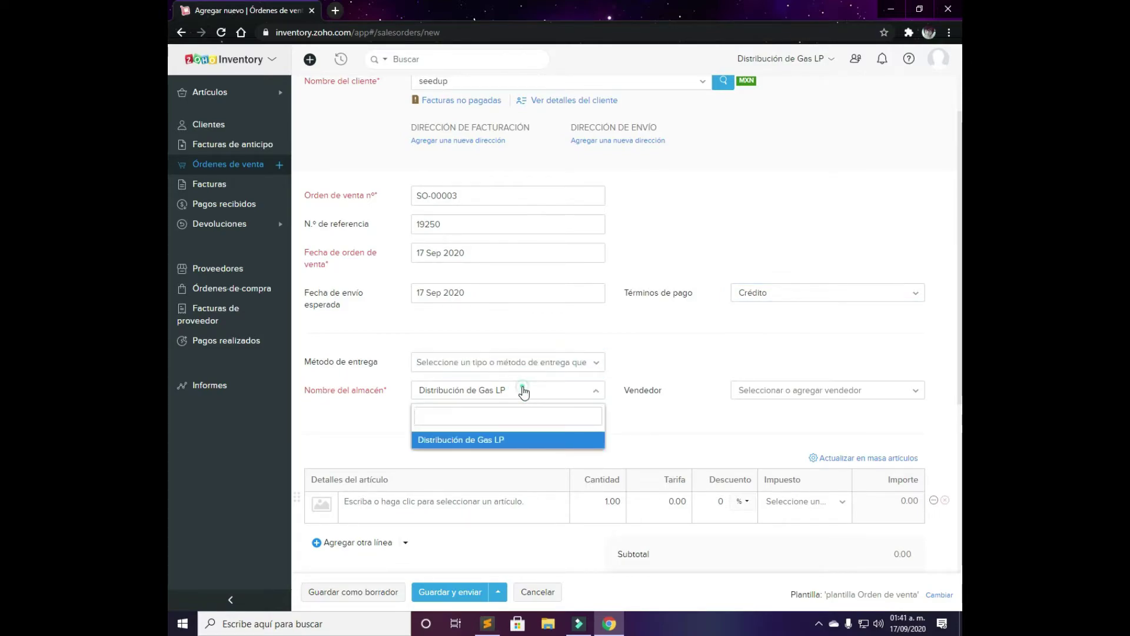
pyautogui.click(521, 391)
pyautogui.click(768, 388)
pyautogui.click(792, 445)
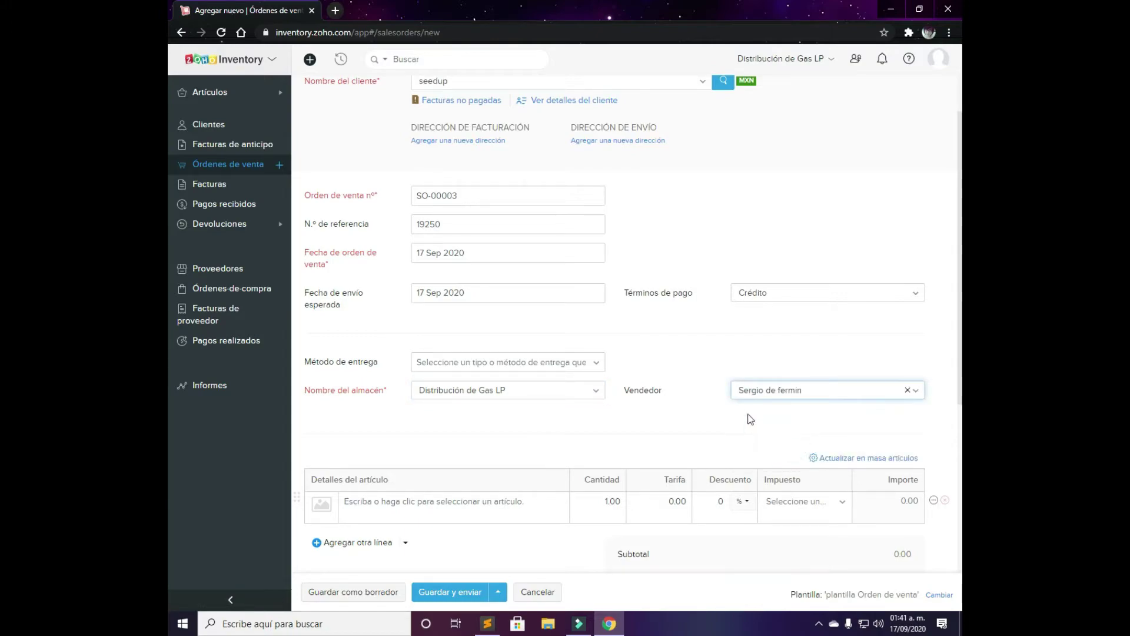
pyautogui.scroll(-4, 699, 370)
# Add 50 of pruebas - Gas LP to the first line with a 2% discount
pyautogui.click(517, 258)
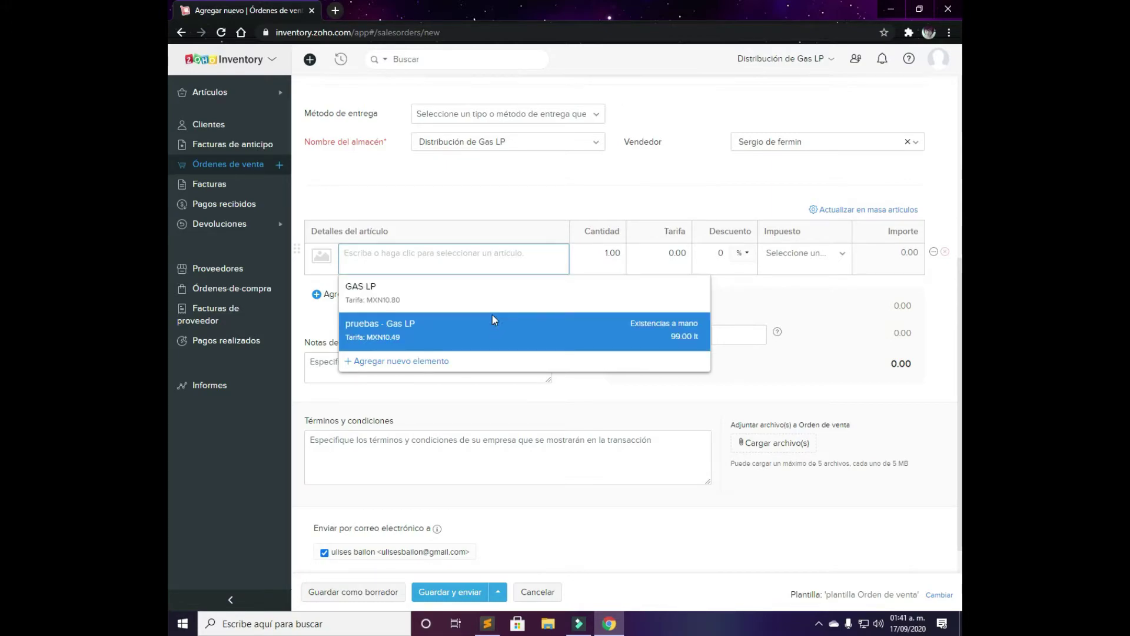
pyautogui.click(493, 313)
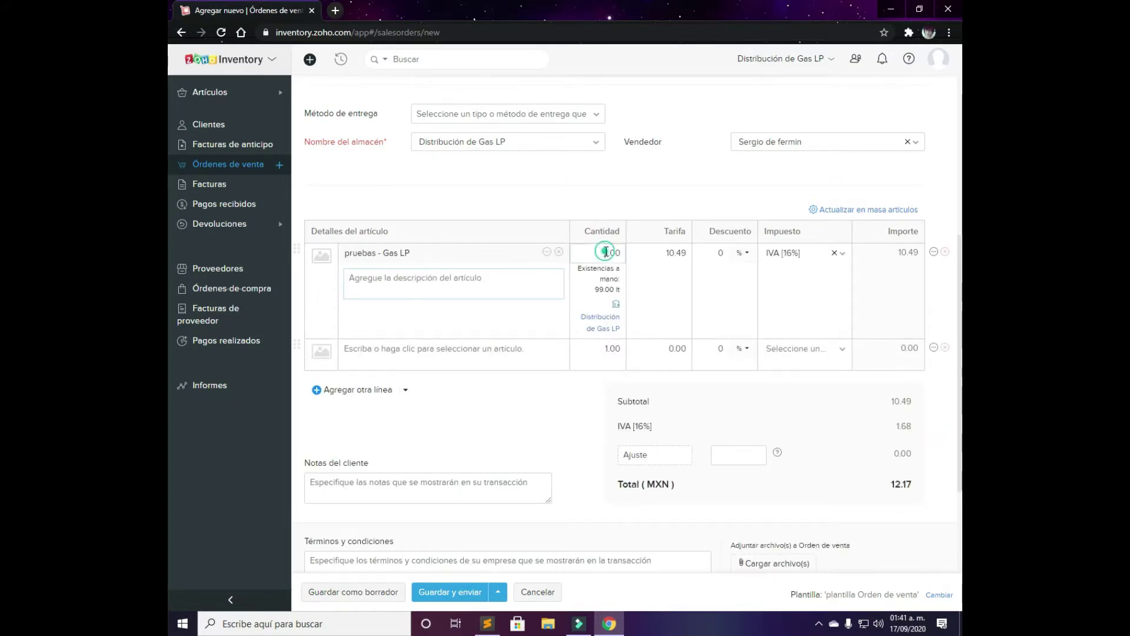
pyautogui.moveTo(605, 253); pyautogui.dragTo(630, 269)
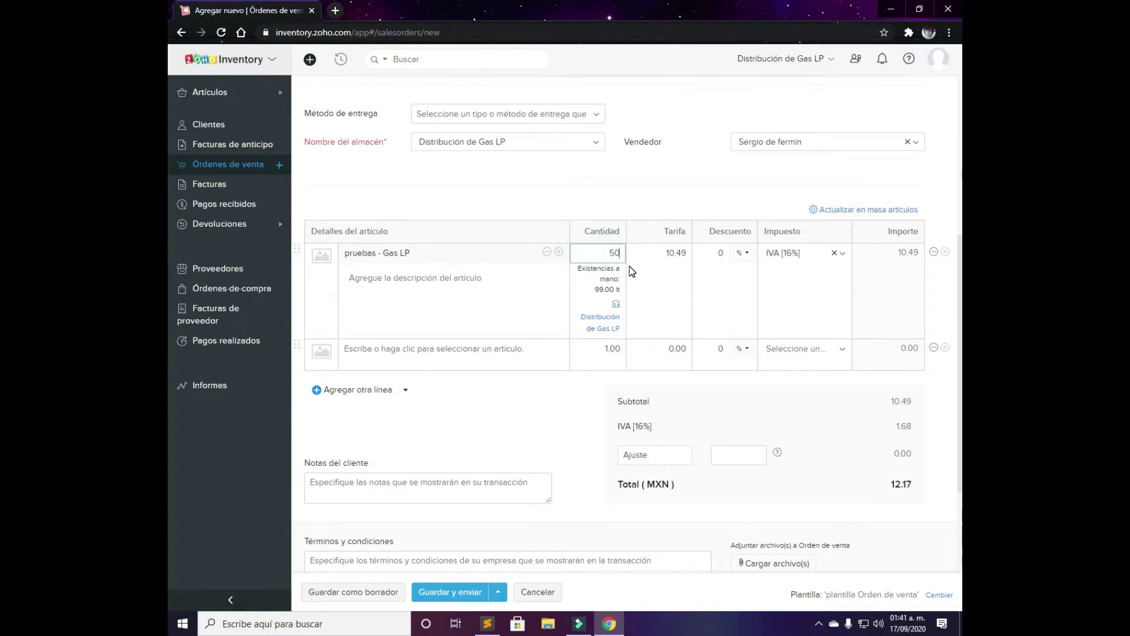
pyautogui.press('BackSpace')
pyautogui.click(662, 280)
pyautogui.click(725, 251)
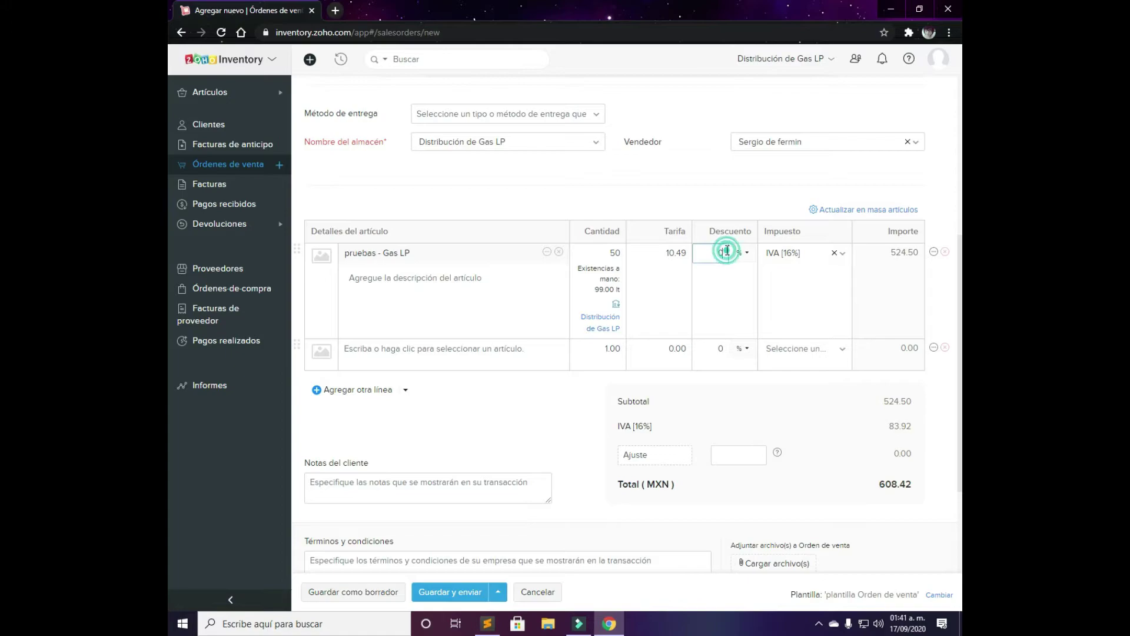
pyautogui.write('2')
pyautogui.click(684, 196)
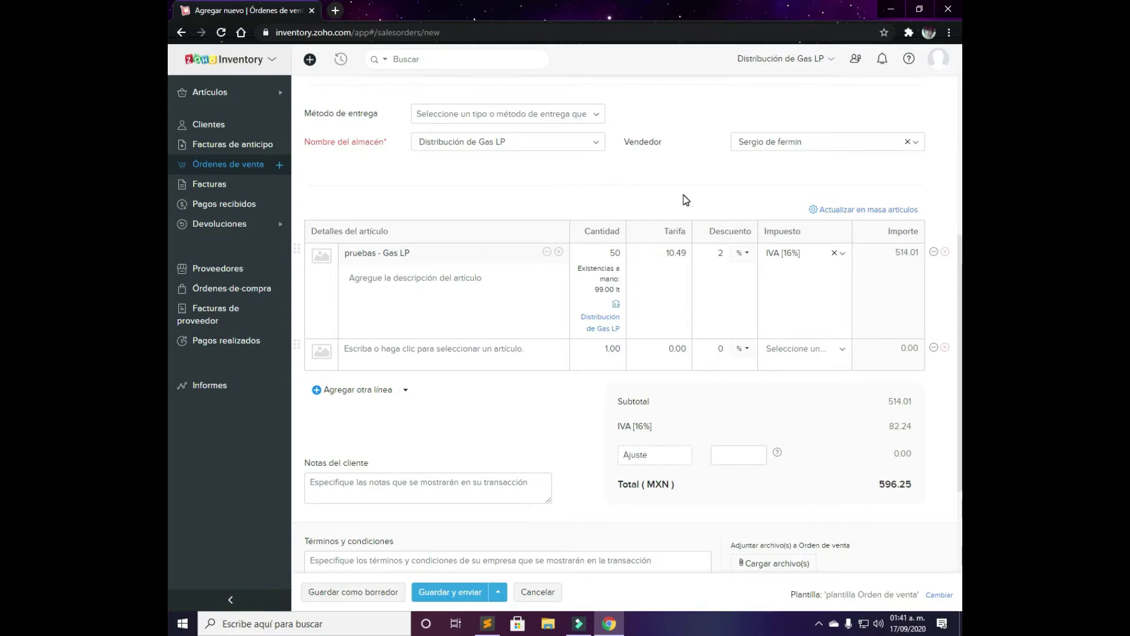
# Leave adjustment, customer notes and terms blank, and save the order as a draft
pyautogui.scroll(-2, 860, 315)
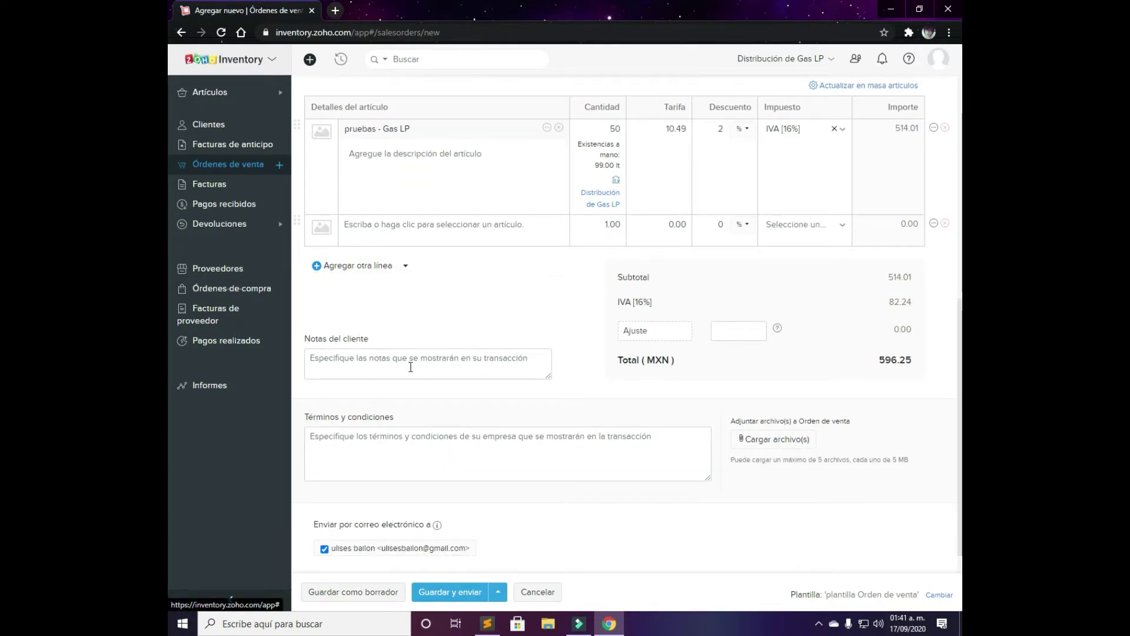
pyautogui.click(677, 331)
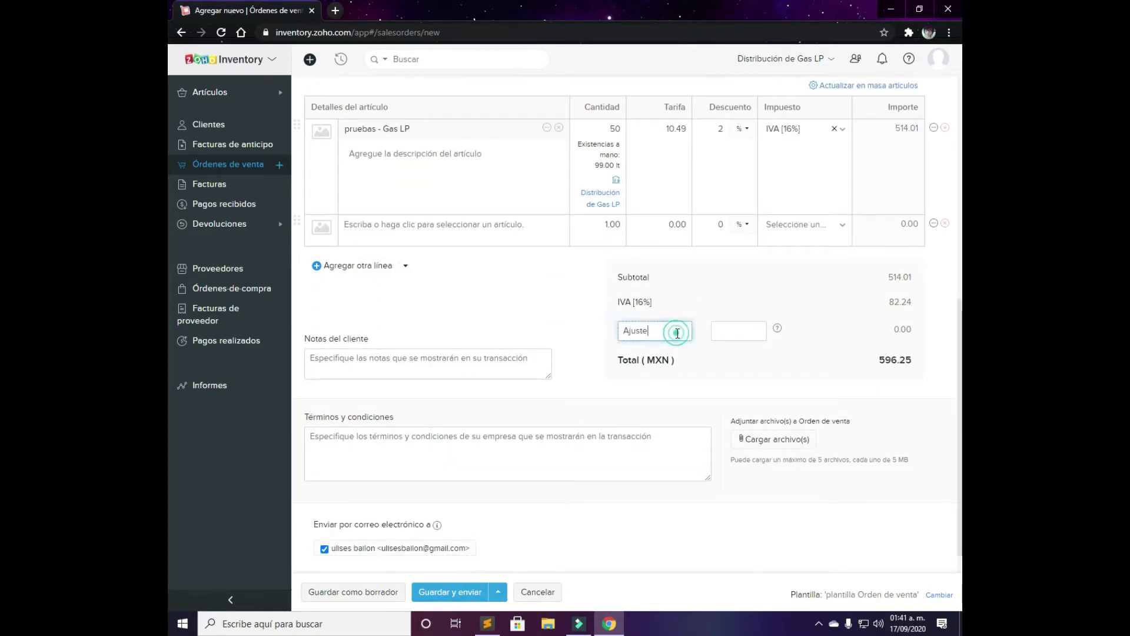
pyautogui.click(728, 337)
pyautogui.click(758, 302)
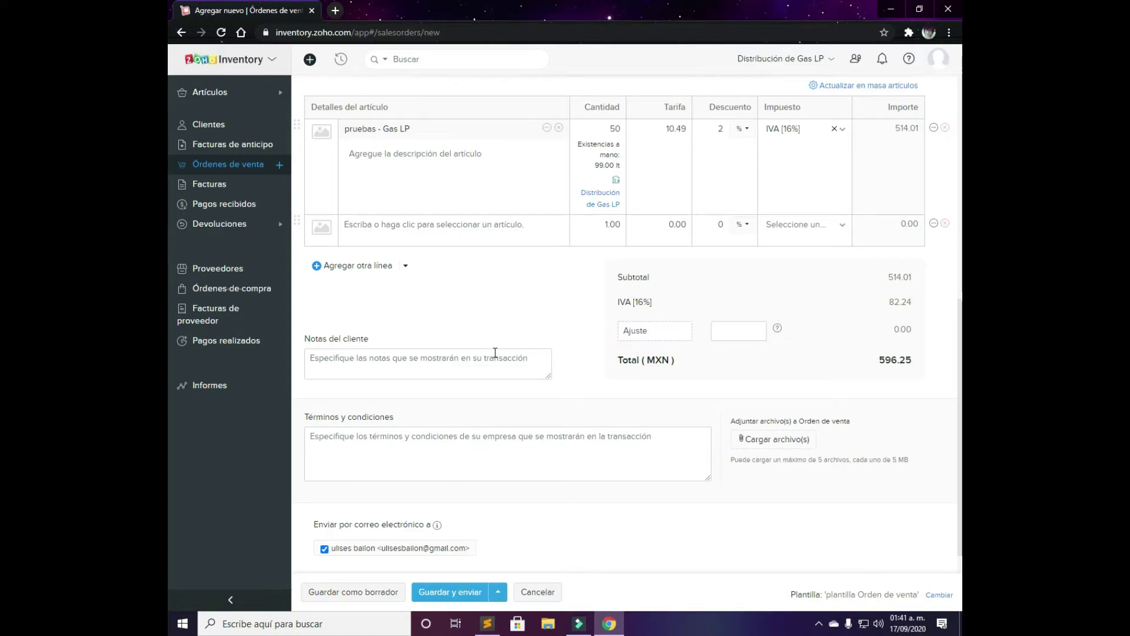
pyautogui.moveTo(778, 331)
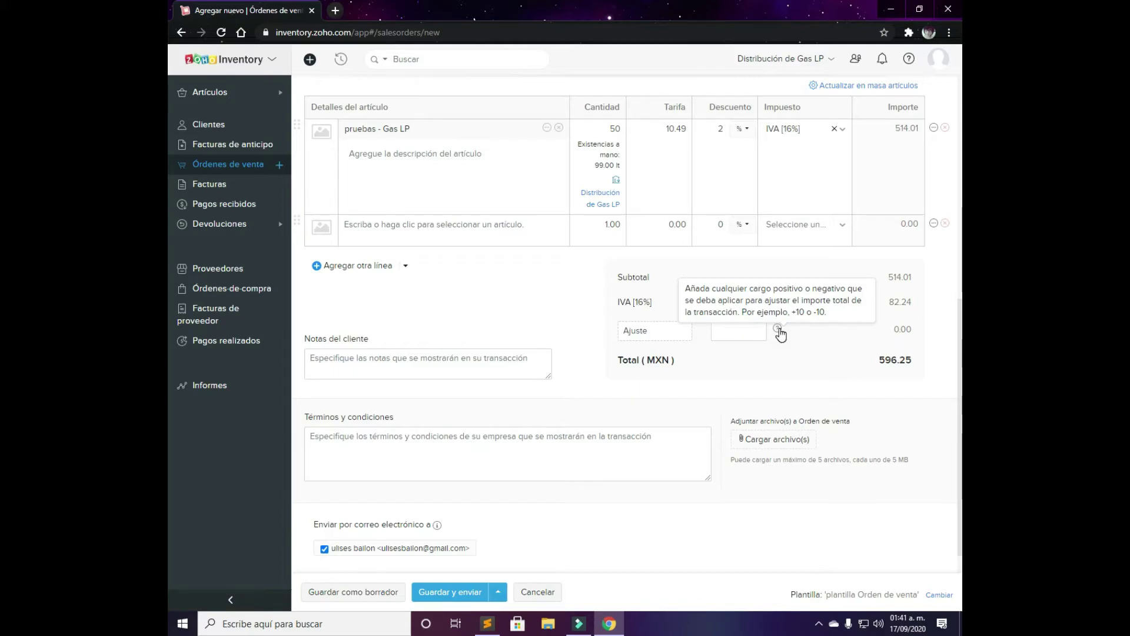
pyautogui.click(499, 361)
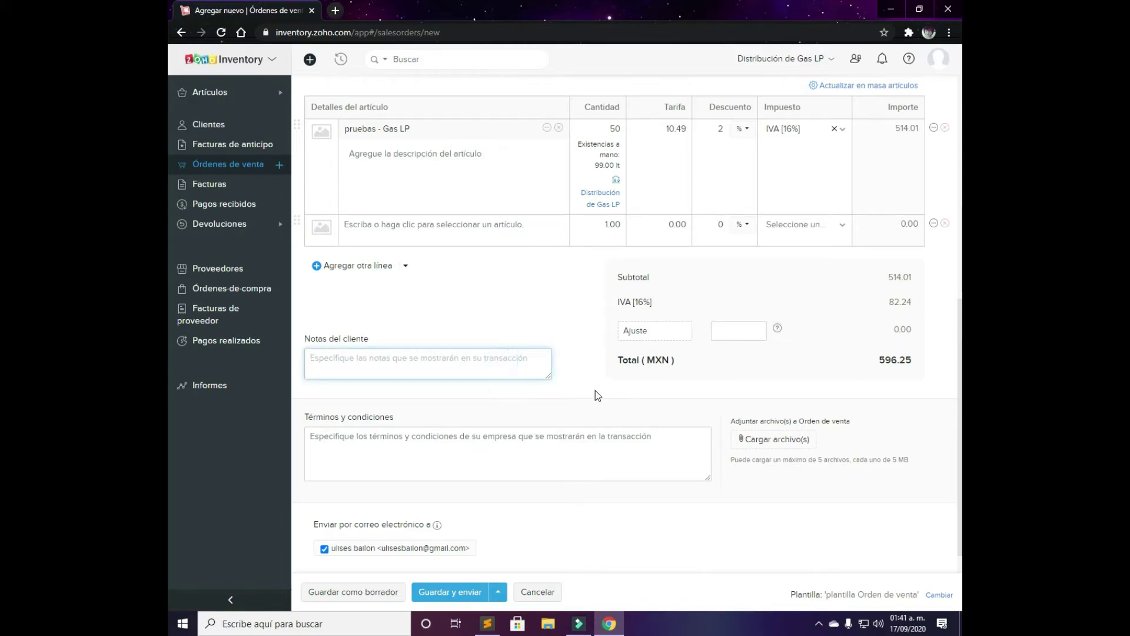
pyautogui.scroll(-1, 560, 428)
pyautogui.click(560, 427)
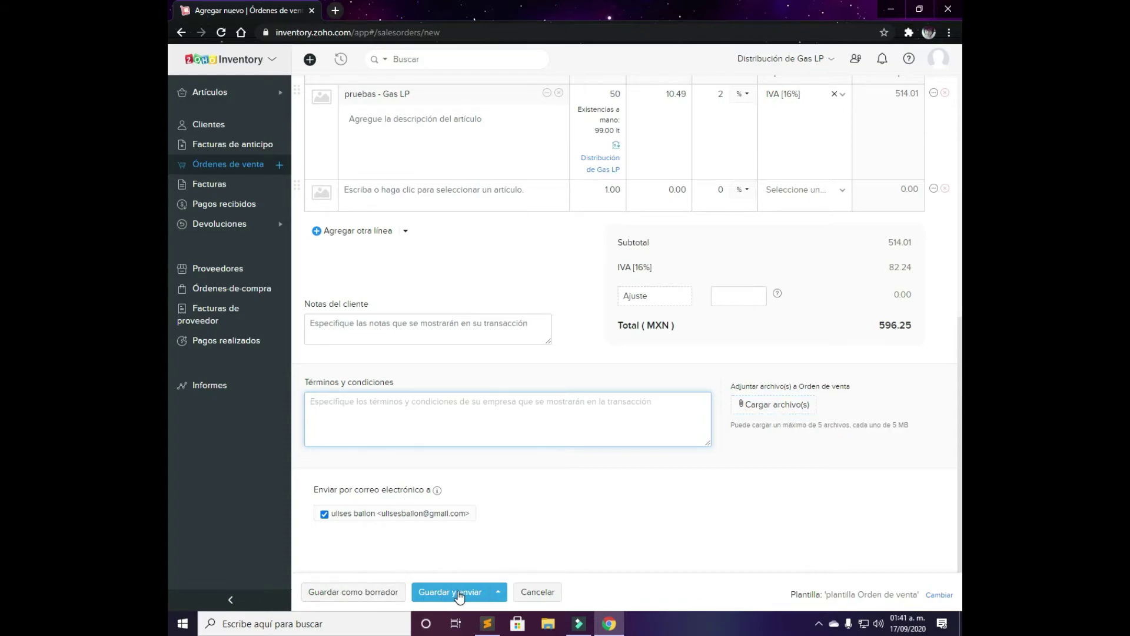
pyautogui.click(498, 592)
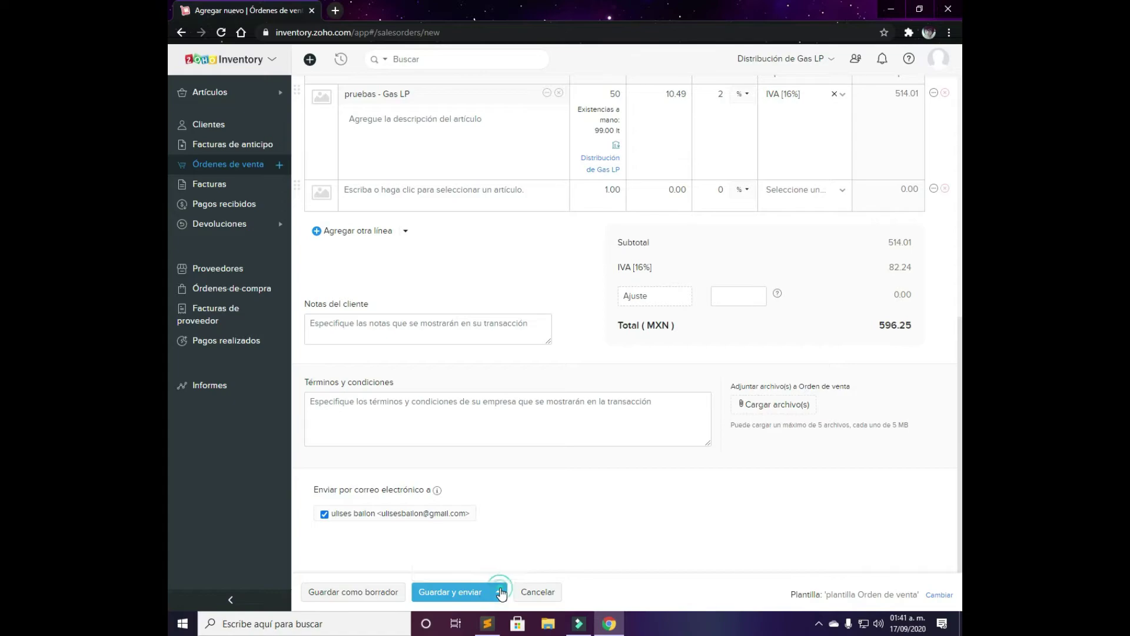
pyautogui.click(501, 592)
# Save SO-00003 as a draft and review its comment history
pyautogui.click(365, 594)
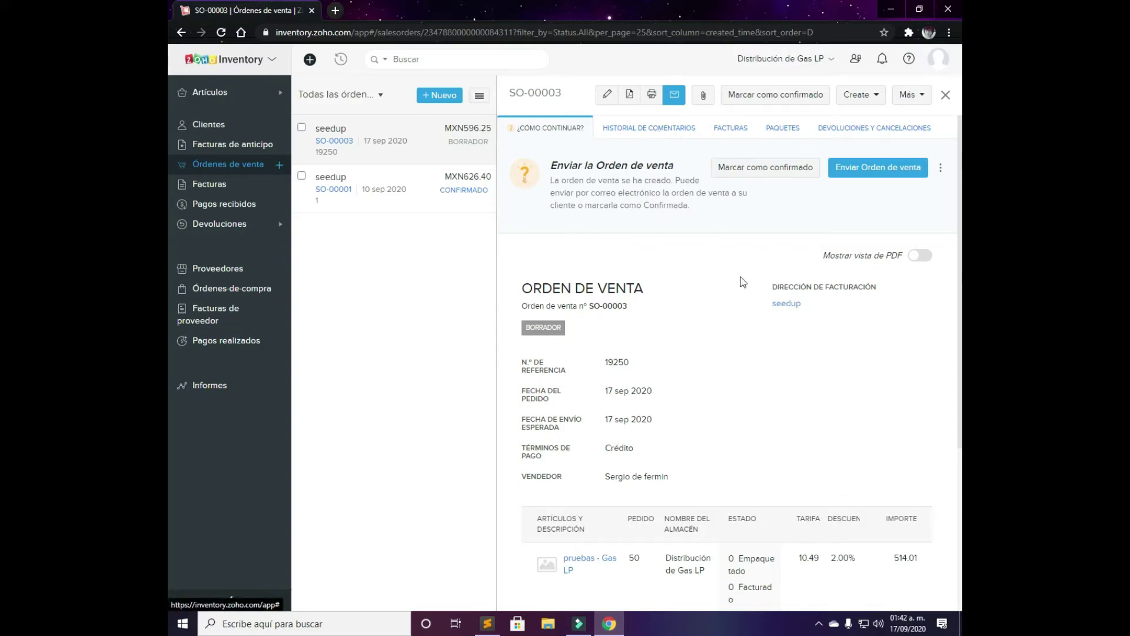
pyautogui.scroll(-4, 744, 284)
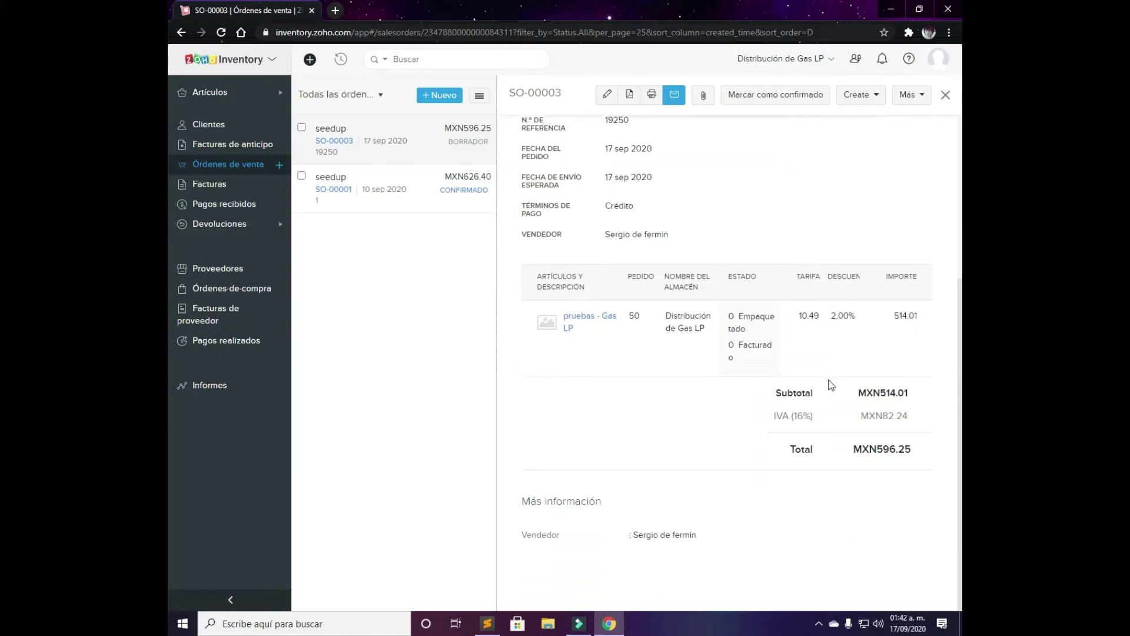
pyautogui.scroll(4, 900, 493)
pyautogui.click(669, 131)
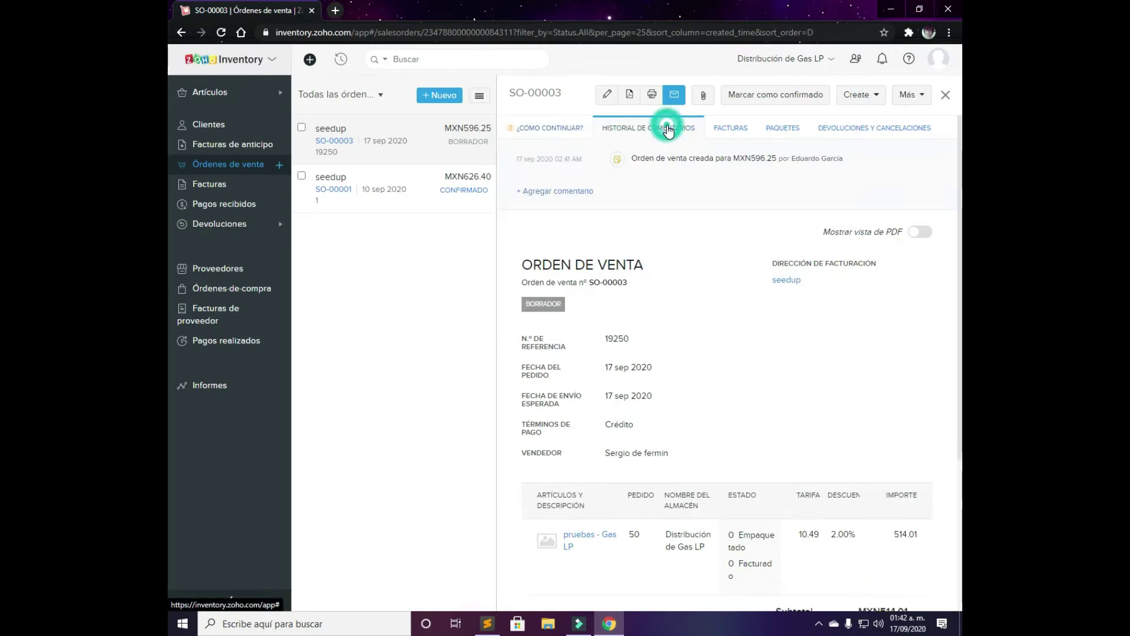
pyautogui.scroll(-4, 744, 247)
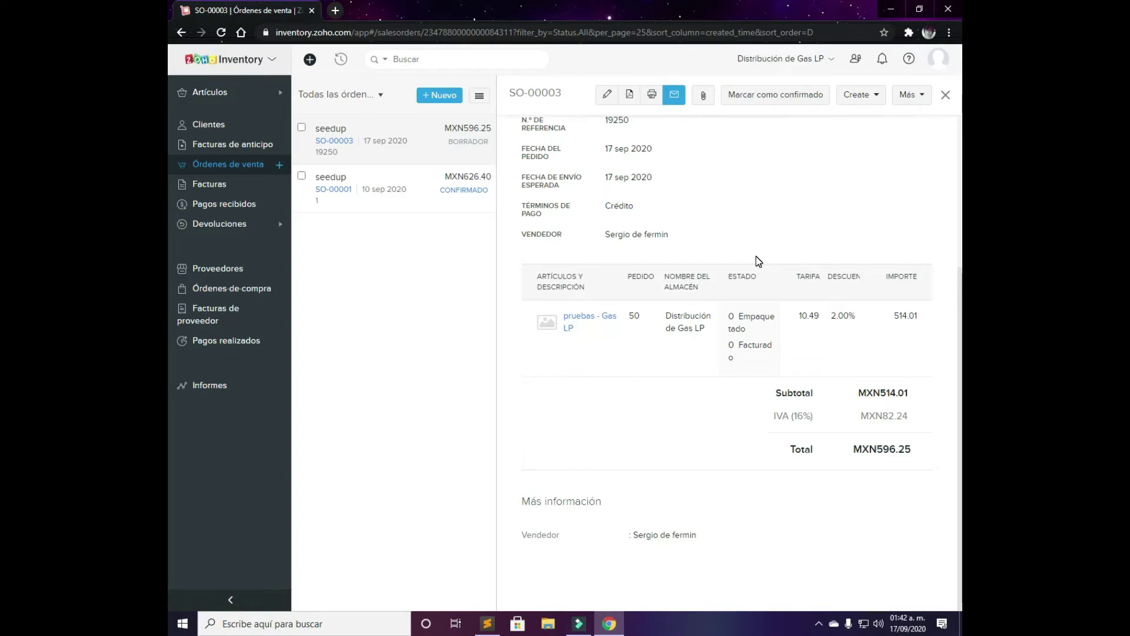
pyautogui.scroll(4, 756, 256)
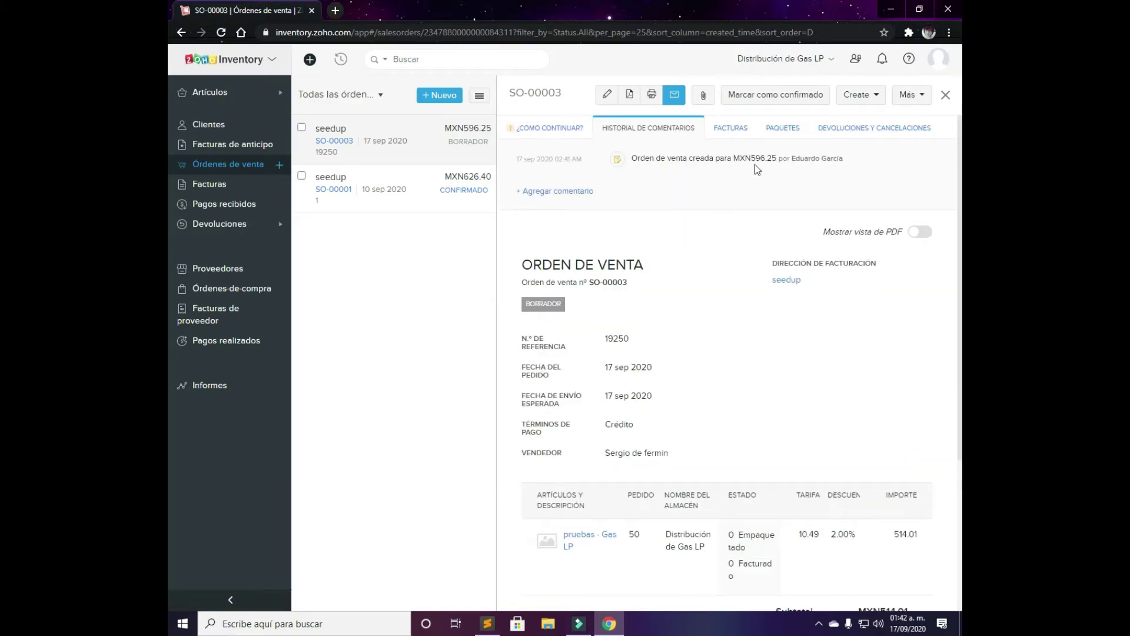
# Check the order's linked invoices, packages, and returns and cancellations
pyautogui.click(748, 132)
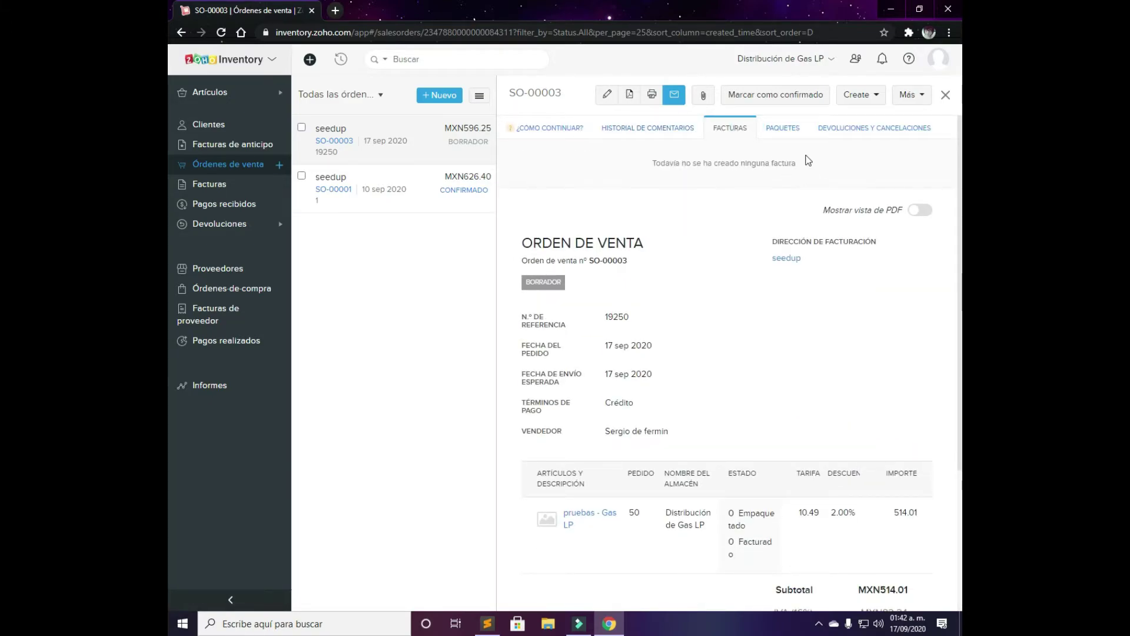
pyautogui.click(788, 130)
pyautogui.scroll(-3, 753, 397)
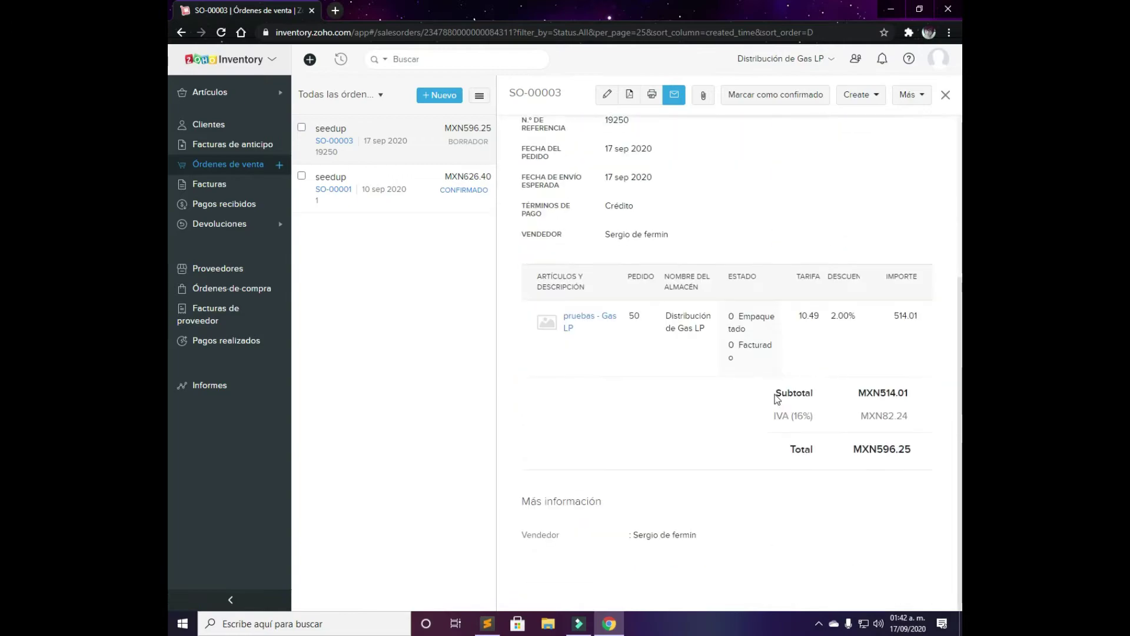
pyautogui.scroll(5, 777, 399)
pyautogui.click(856, 131)
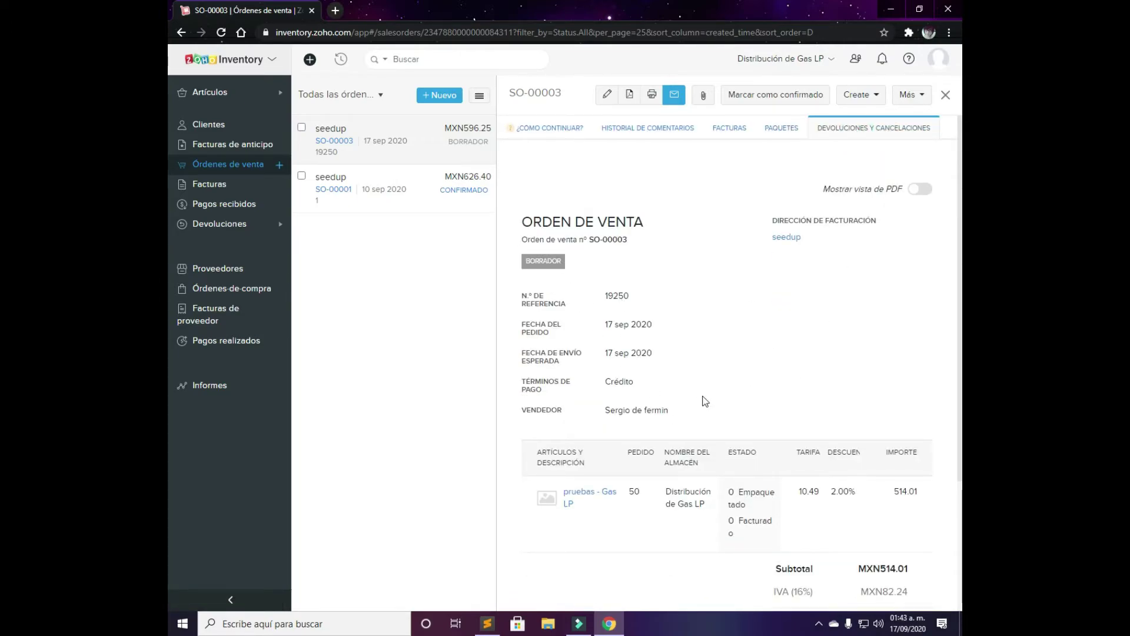
pyautogui.scroll(-3, 710, 405)
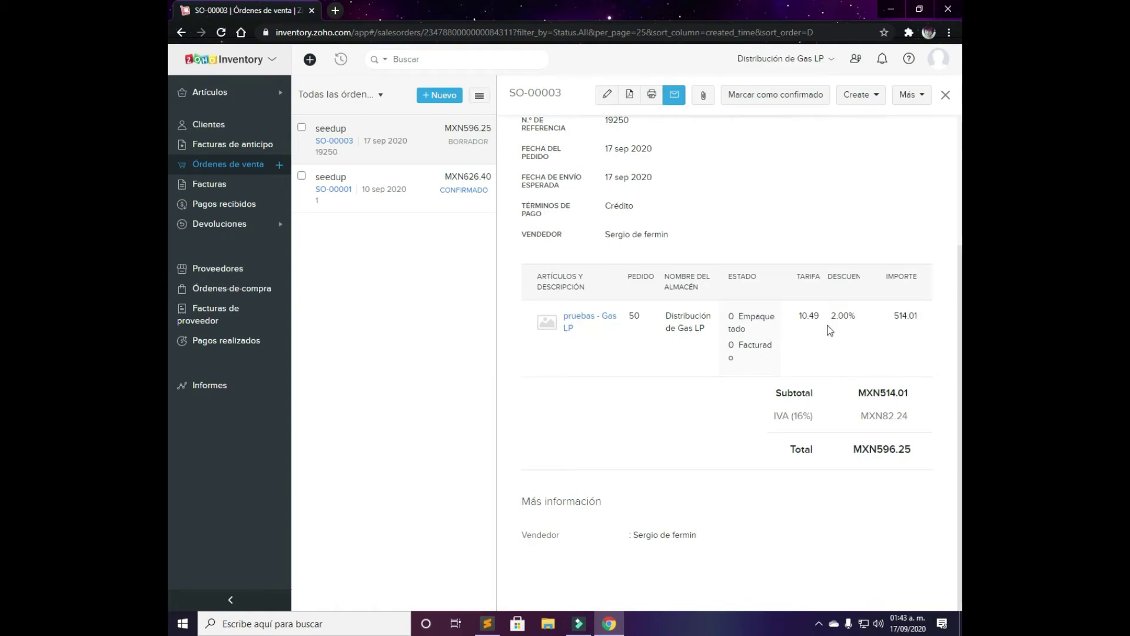
pyautogui.scroll(3, 890, 369)
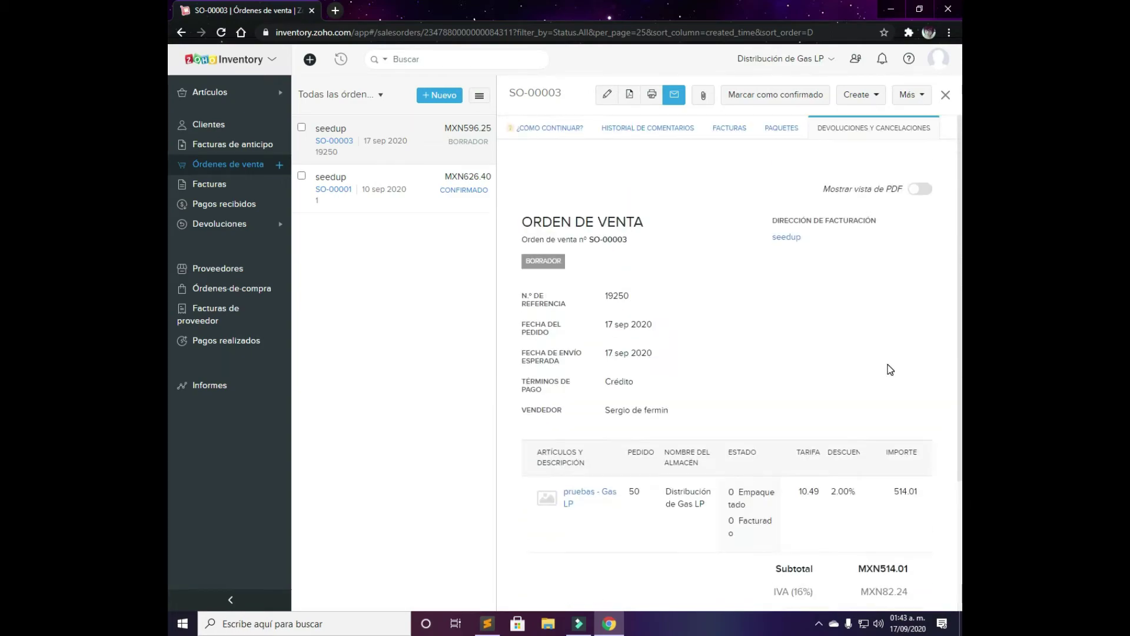
# Look through the more actions and Create menus on SO-00003, then dismiss them
pyautogui.click(909, 97)
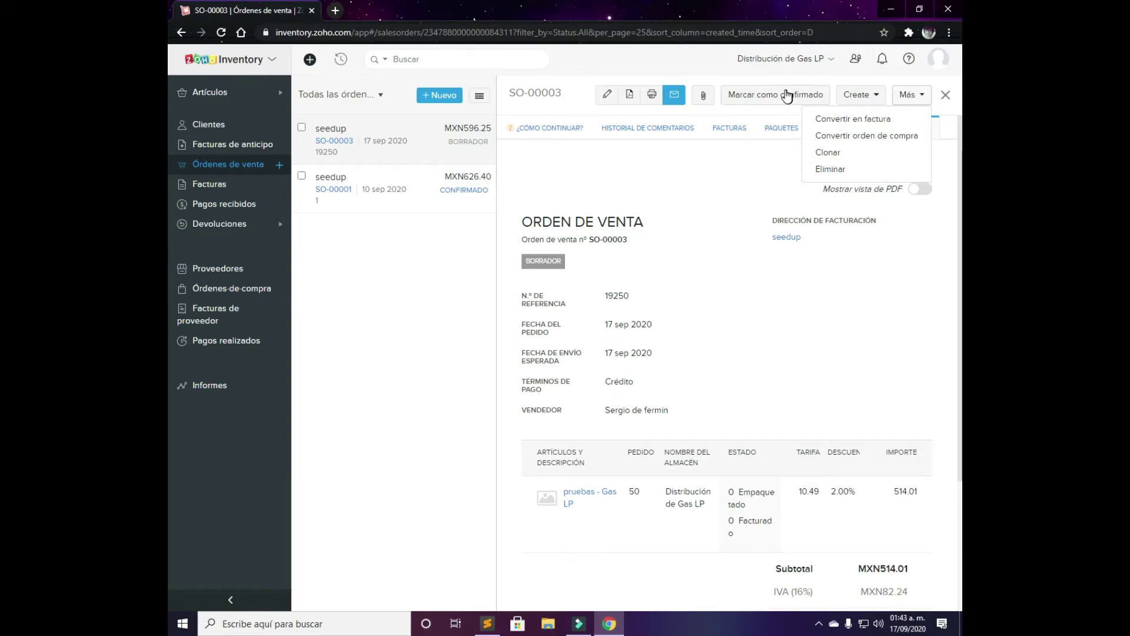
pyautogui.click(759, 110)
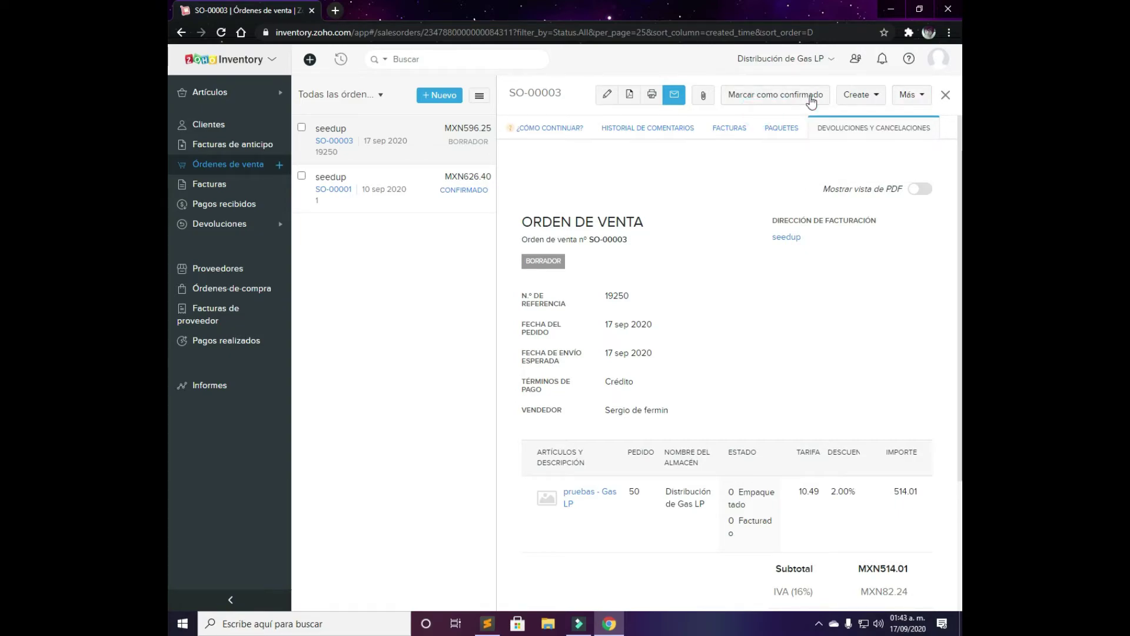
pyautogui.click(860, 99)
pyautogui.click(646, 166)
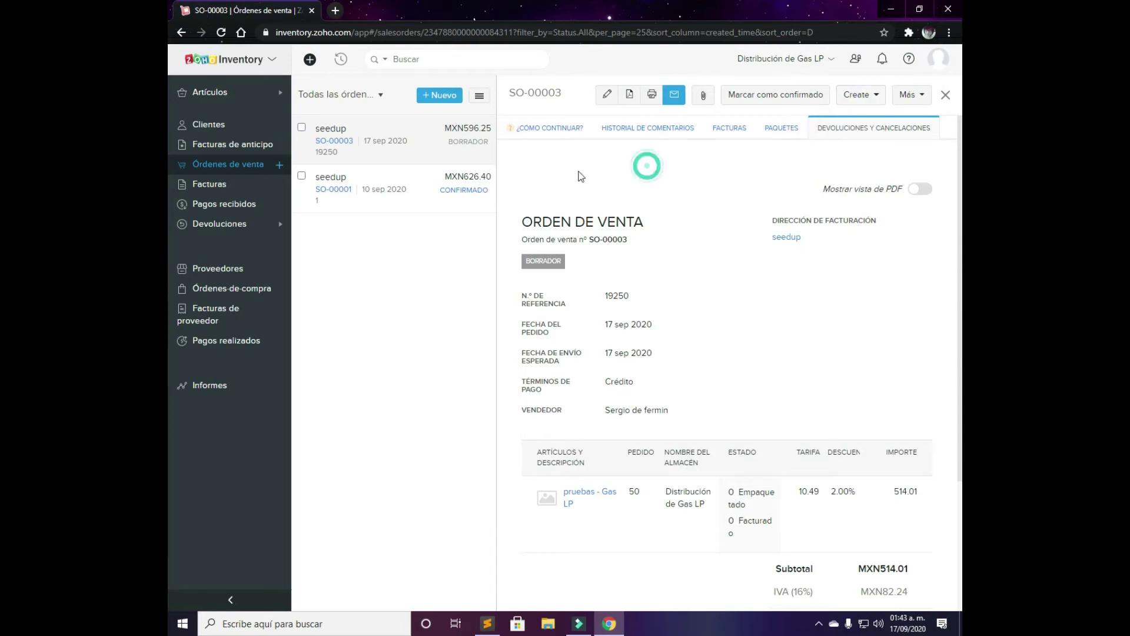
# Open invoice INV-000001 from the invoices list, return to the list and view its sorting options
pyautogui.click(227, 188)
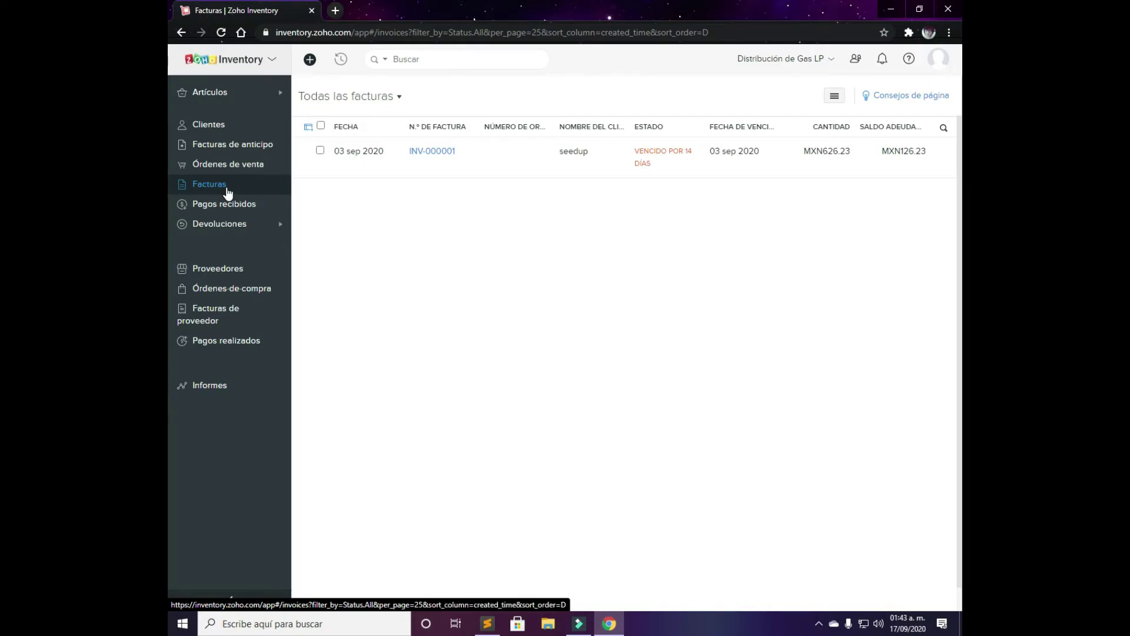
pyautogui.click(584, 151)
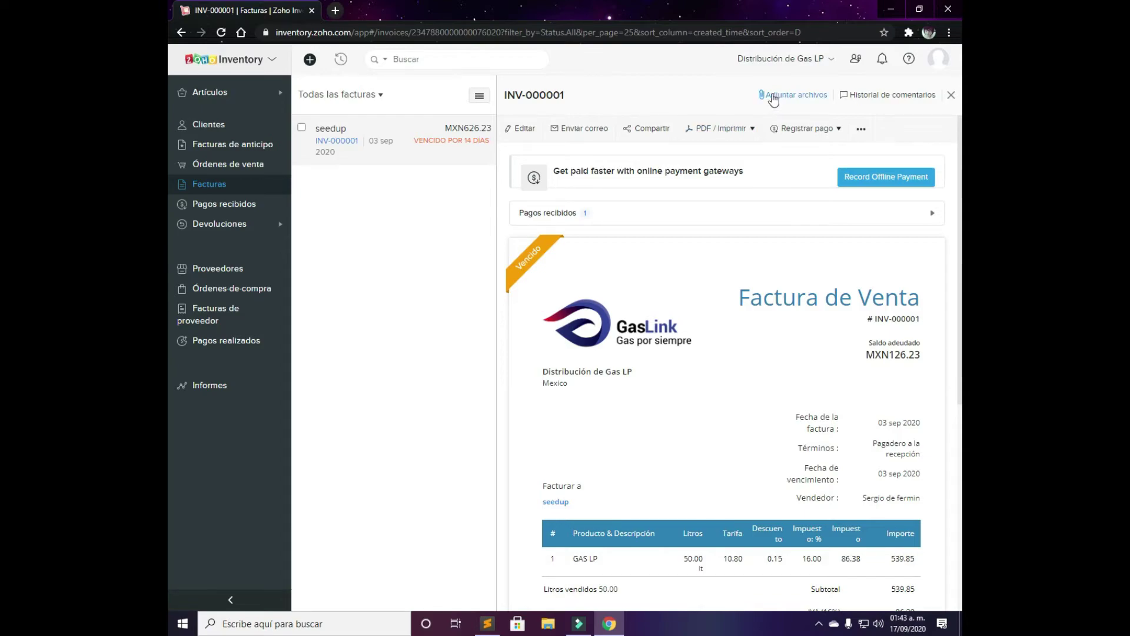
pyautogui.click(327, 97)
pyautogui.click(330, 97)
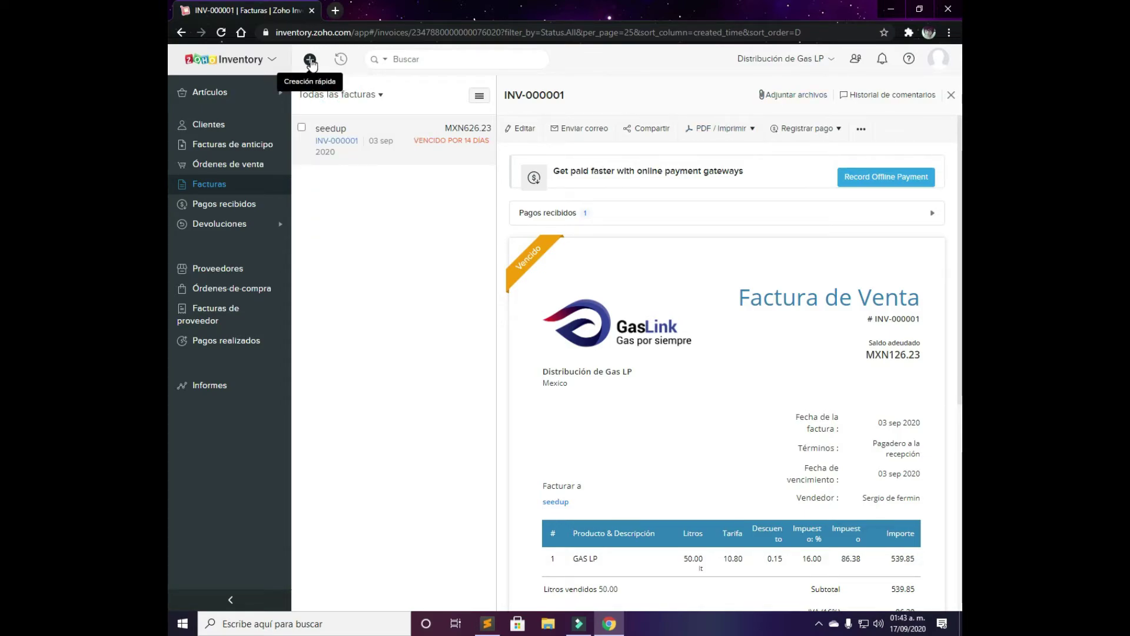
pyautogui.click(252, 185)
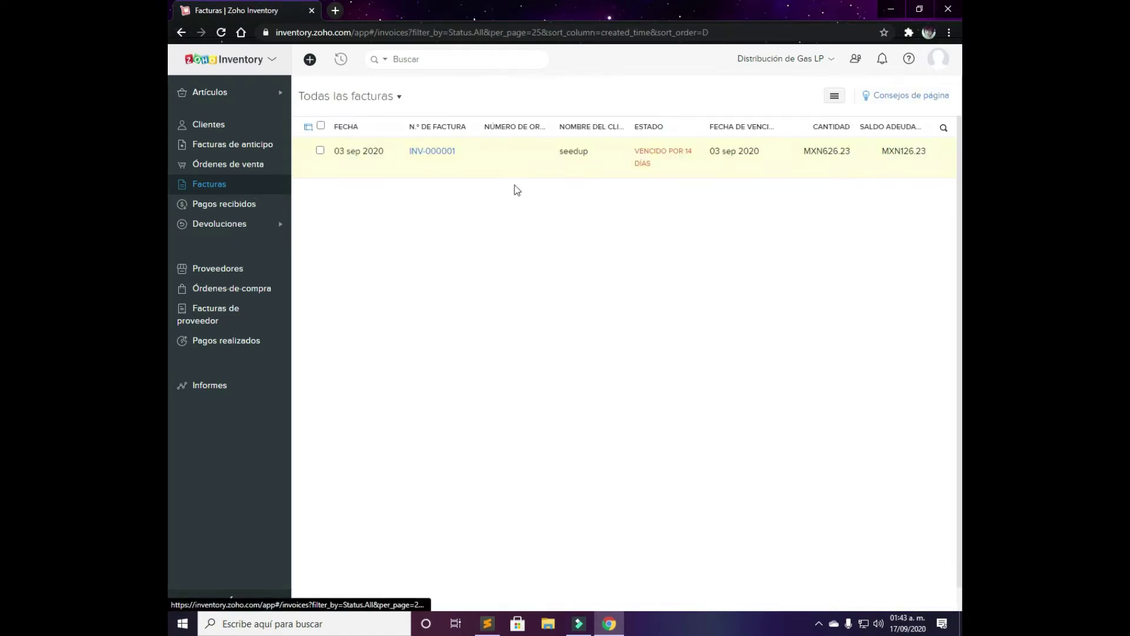
pyautogui.click(835, 97)
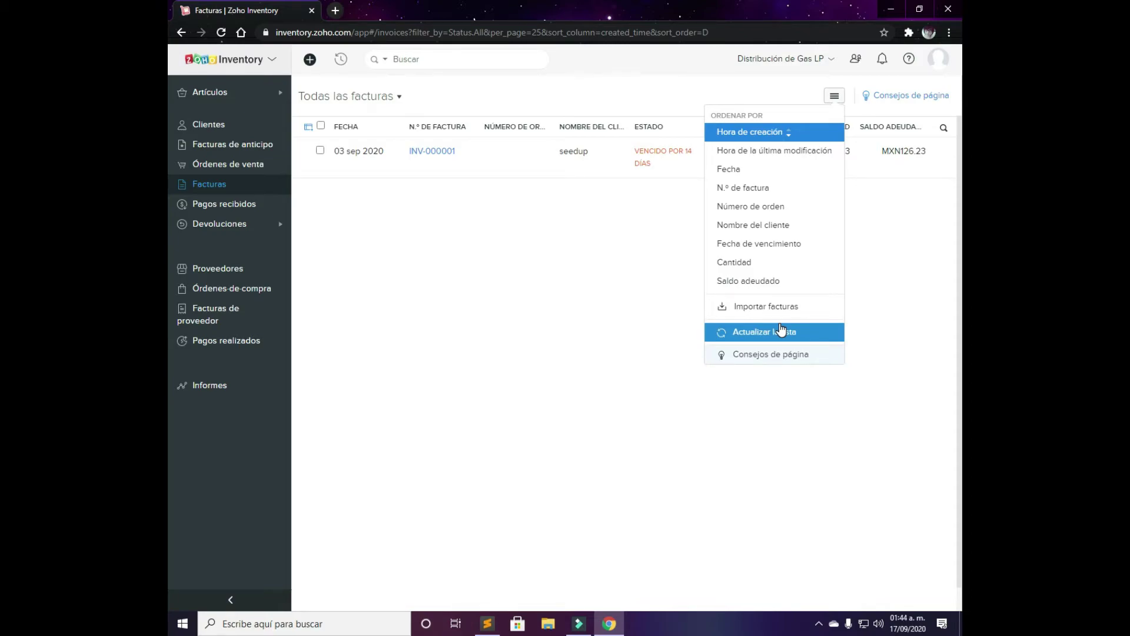
# Open INV-000001 and review its received MXN500.00 payment
pyautogui.click(636, 218)
pyautogui.click(444, 155)
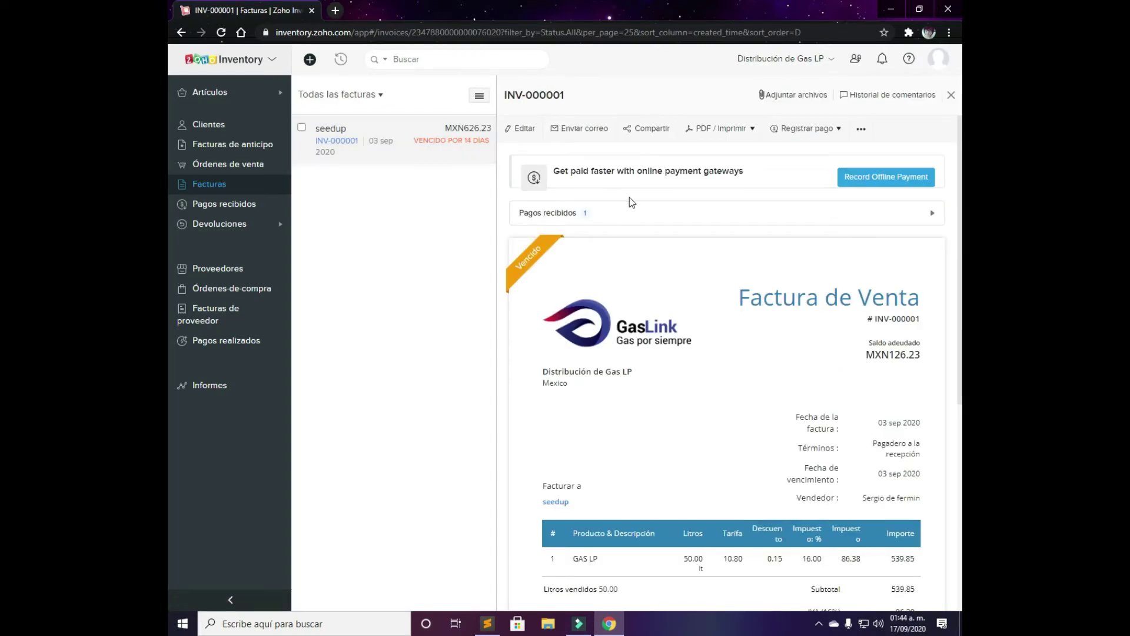
pyautogui.scroll(-1, 824, 219)
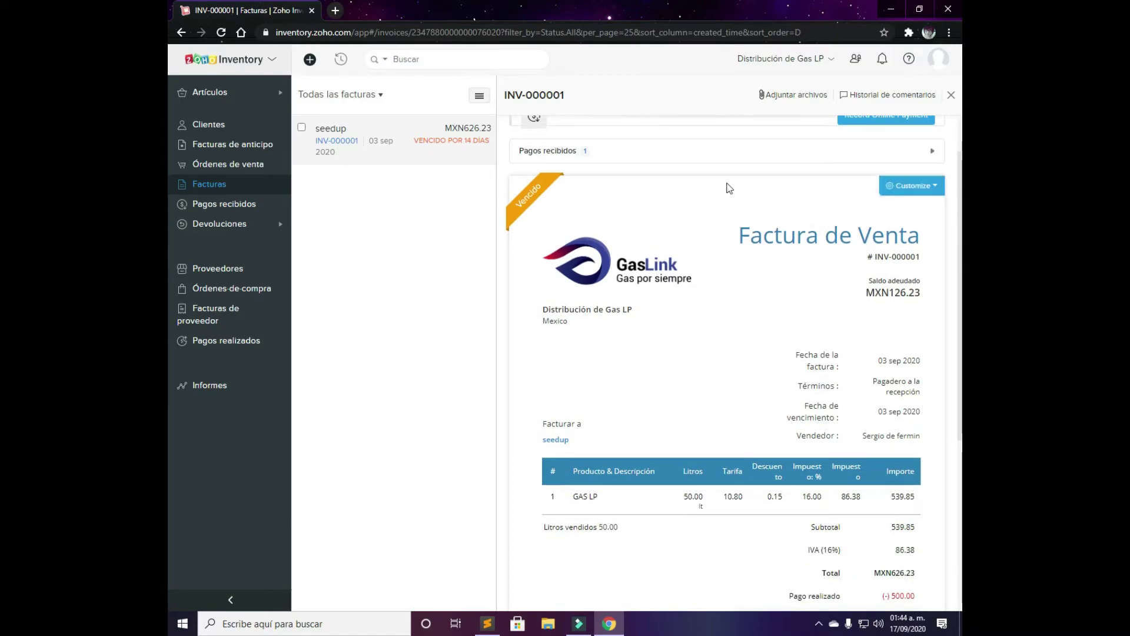
pyautogui.click(693, 155)
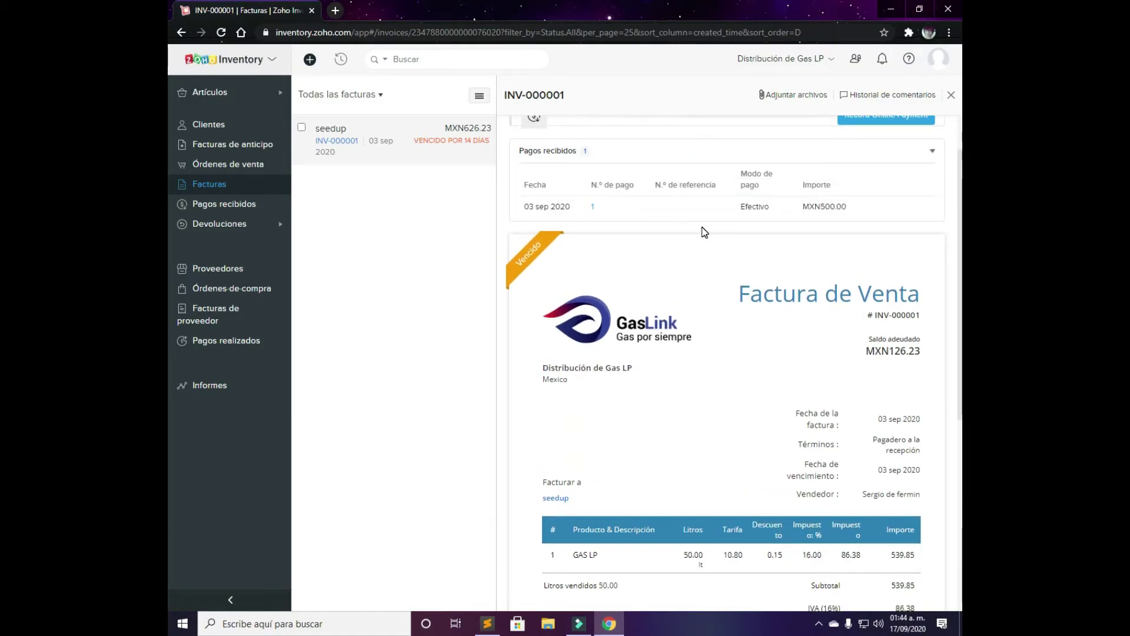
pyautogui.scroll(-3, 765, 235)
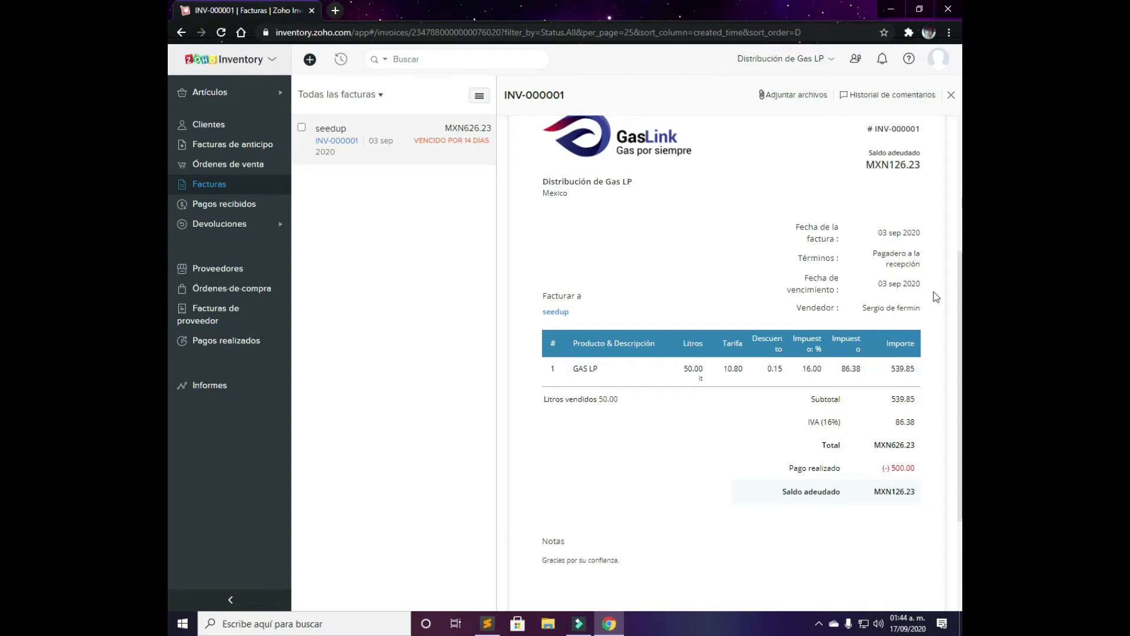
pyautogui.scroll(-2, 901, 327)
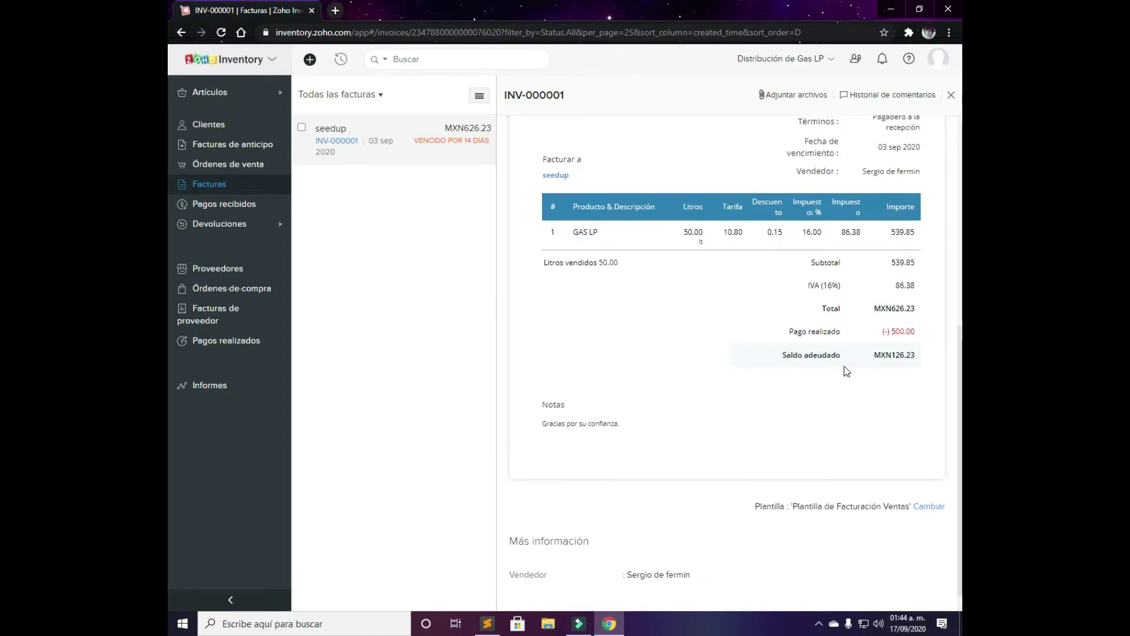
pyautogui.scroll(6, 844, 367)
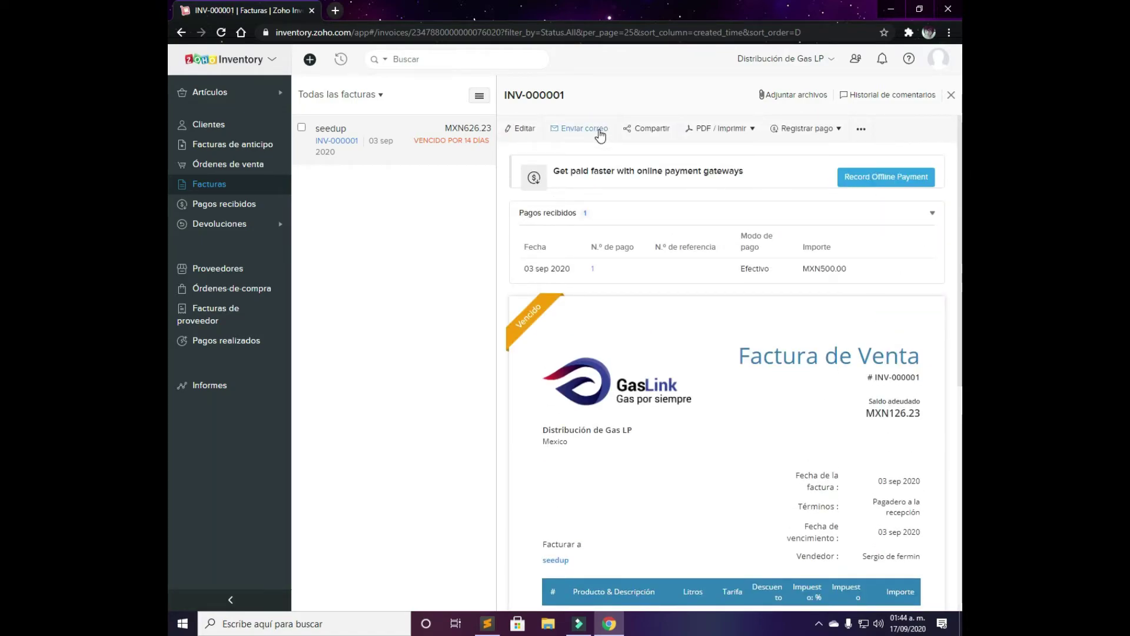
# Check the Registrar pago and further-actions menus, then open the payments received list
pyautogui.click(839, 128)
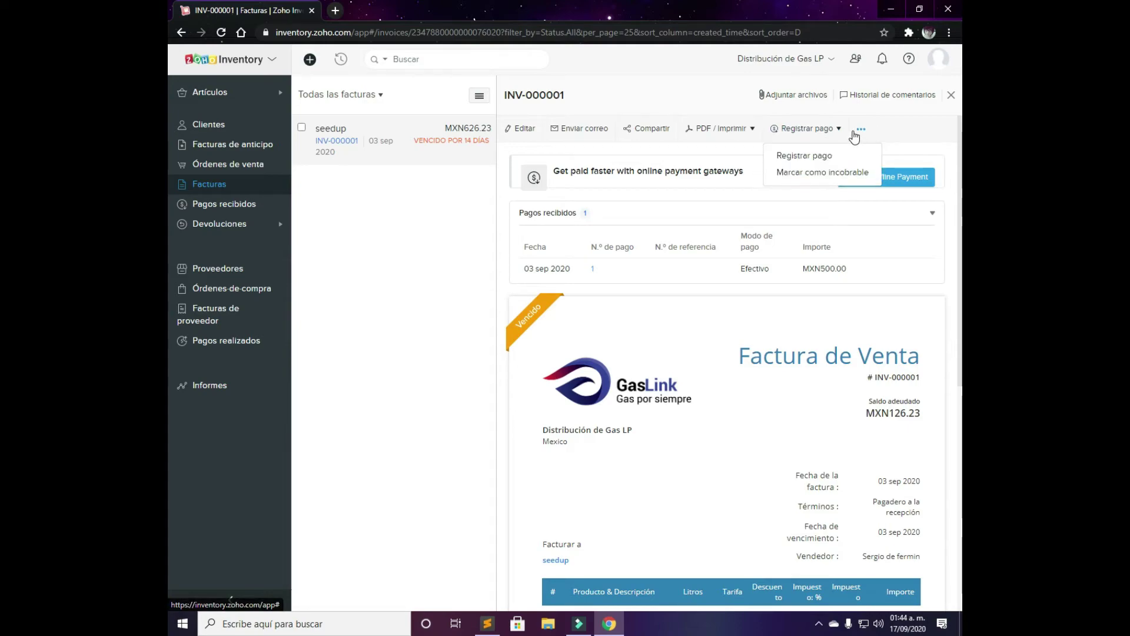
pyautogui.click(854, 131)
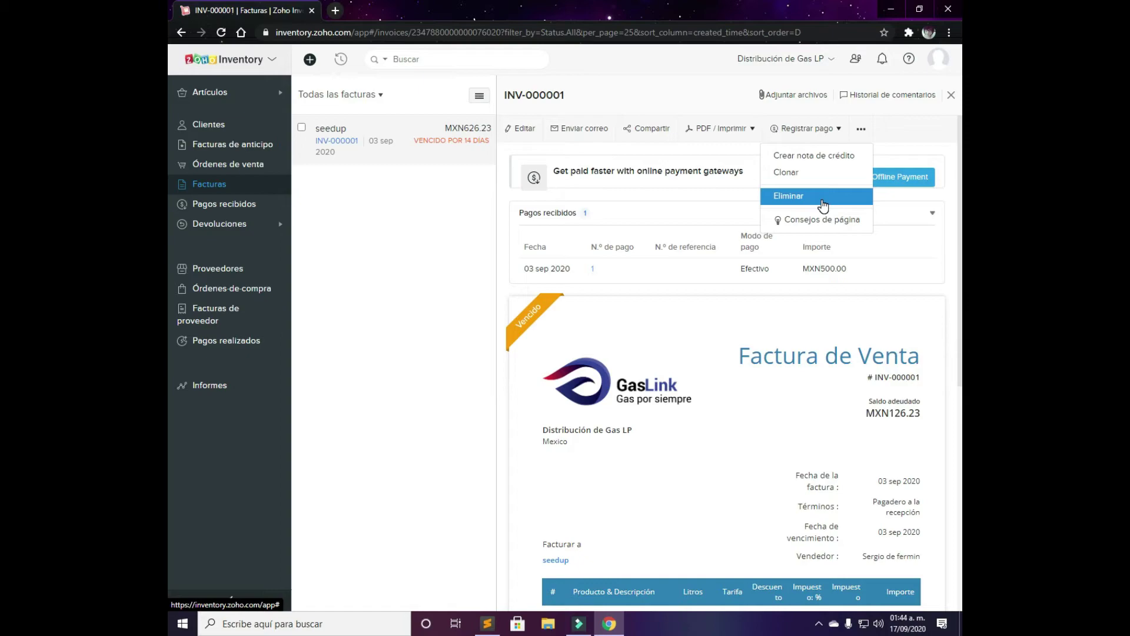
pyautogui.click(860, 129)
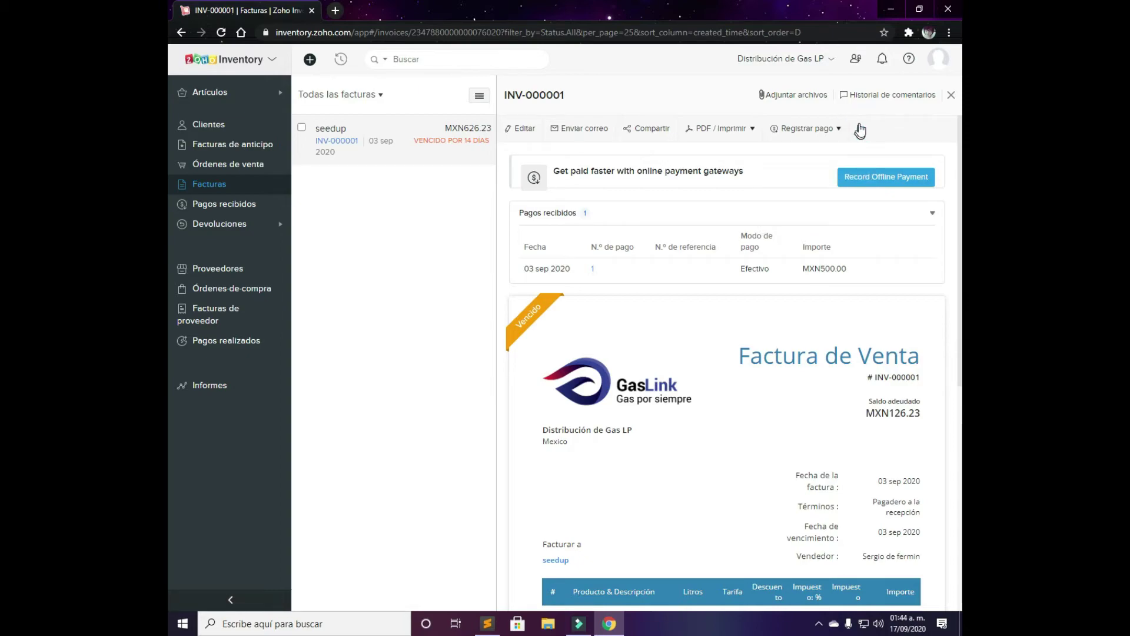
pyautogui.click(189, 209)
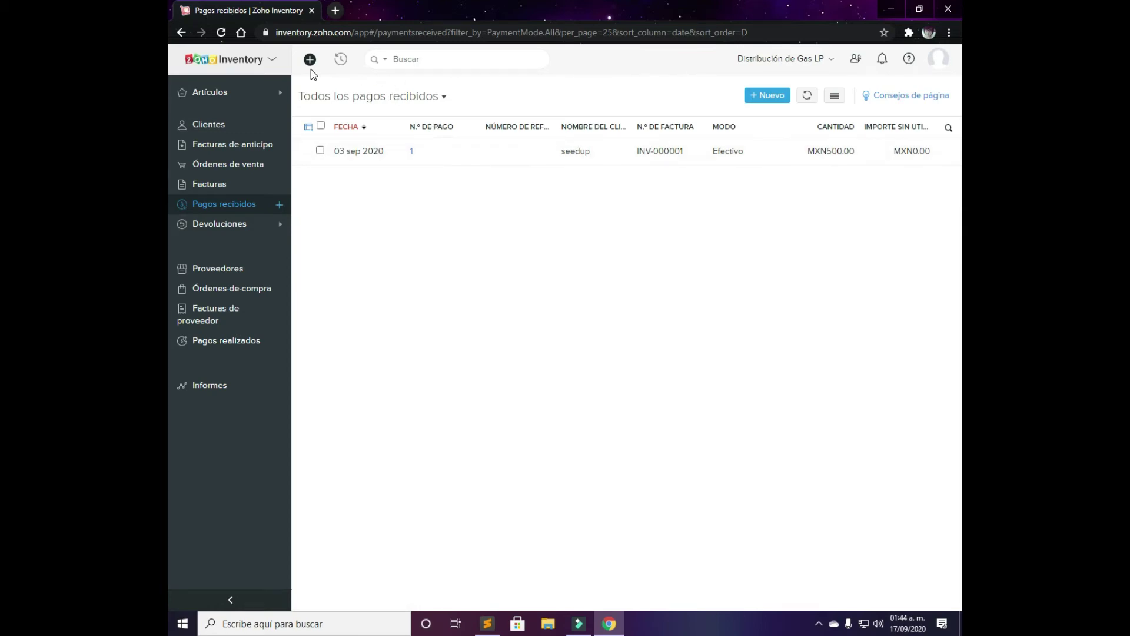
# Start a payment from seedup and apply the full MXN 126.23 to INV-000001
pyautogui.click(775, 96)
pyautogui.click(511, 143)
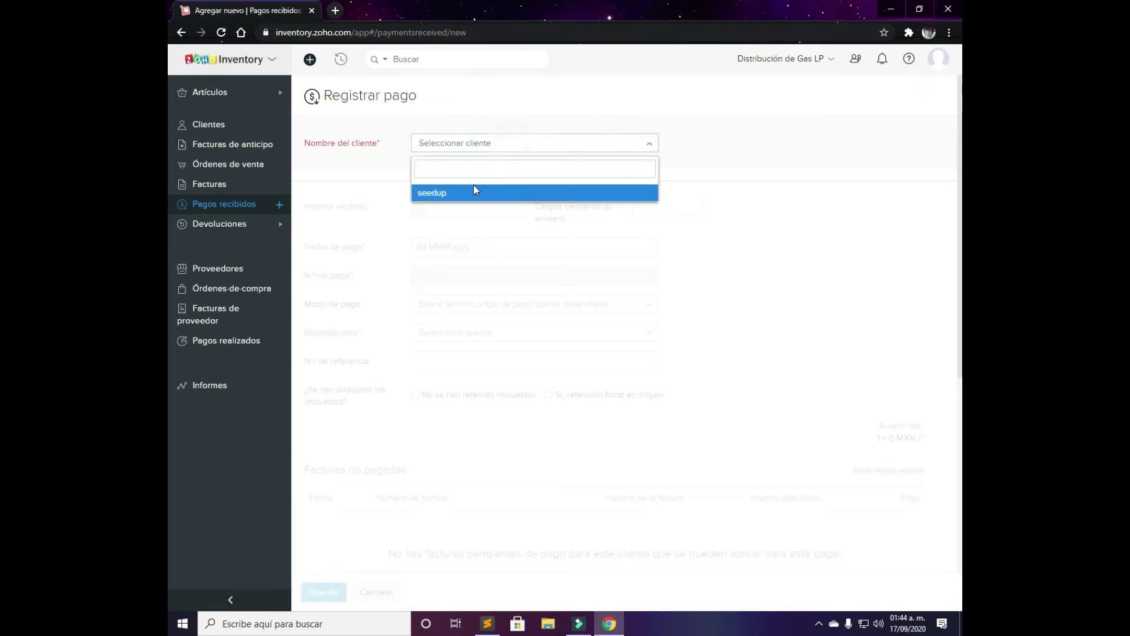
pyautogui.click(475, 192)
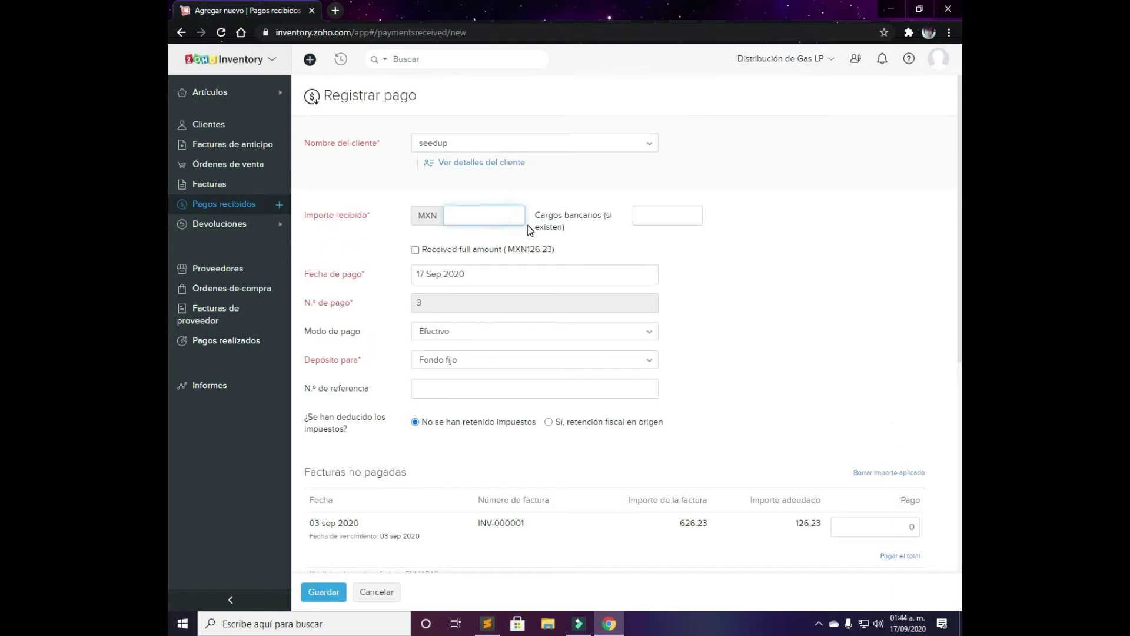
pyautogui.write('10')
pyautogui.click(585, 266)
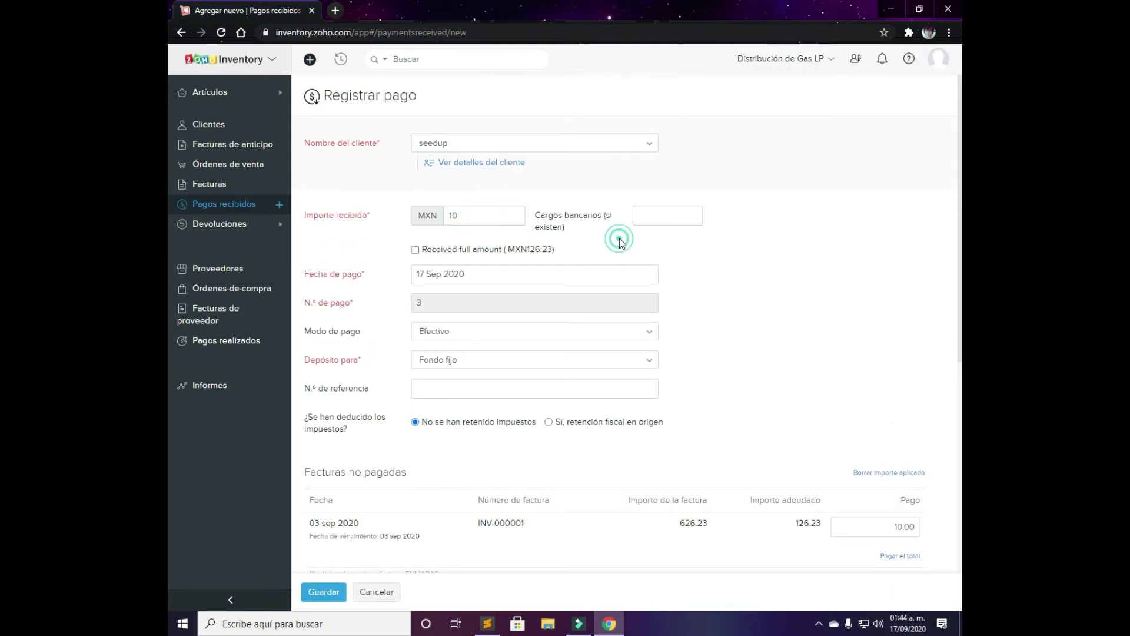
pyautogui.click(493, 254)
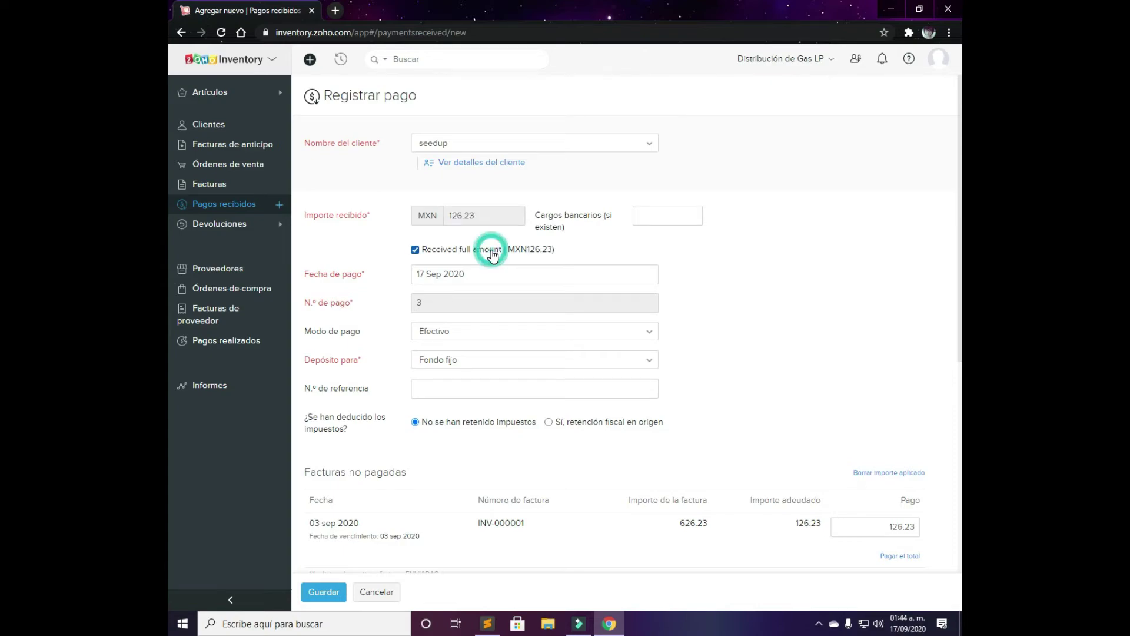
# Keep Efectivo as the payment mode and Fondo fijo as the deposit account
pyautogui.click(480, 333)
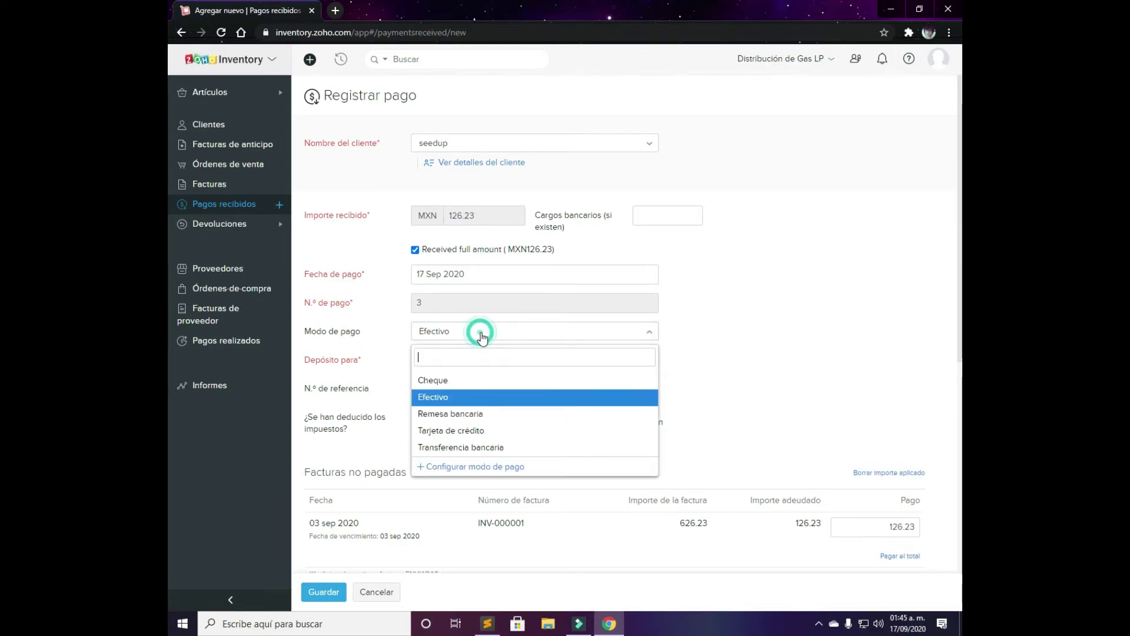
pyautogui.click(480, 331)
pyautogui.click(479, 332)
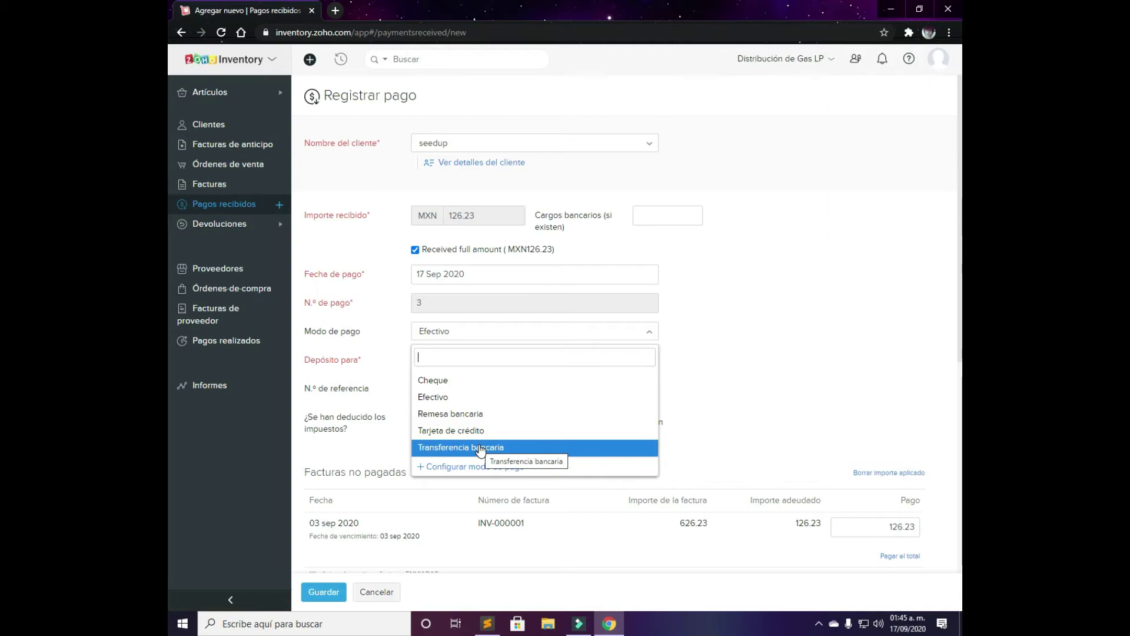
pyautogui.click(485, 399)
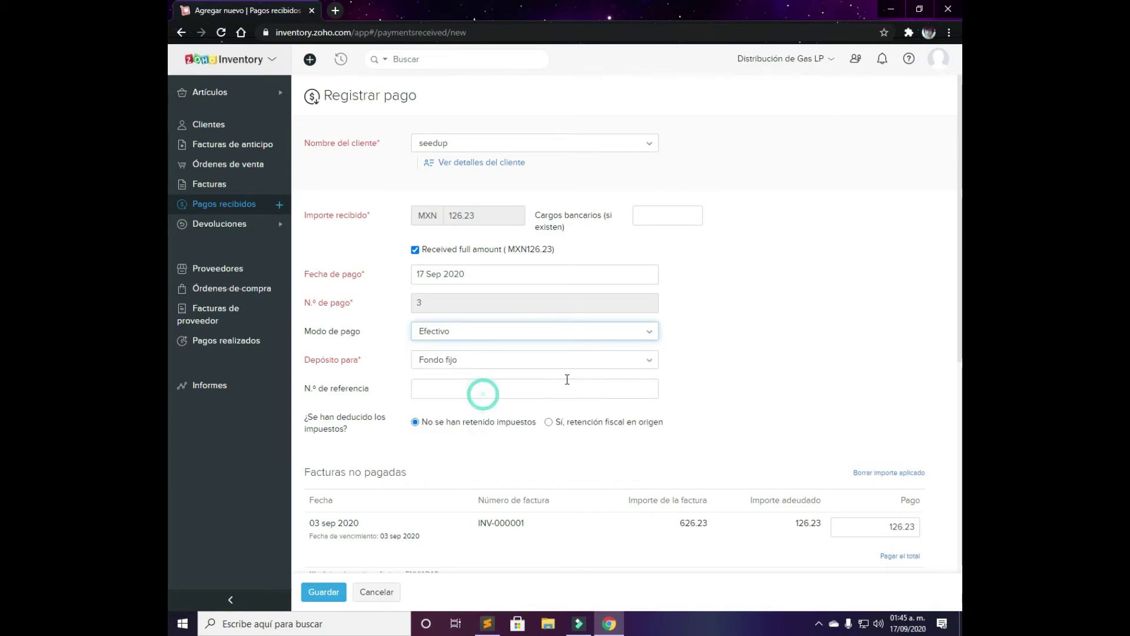
pyautogui.click(544, 358)
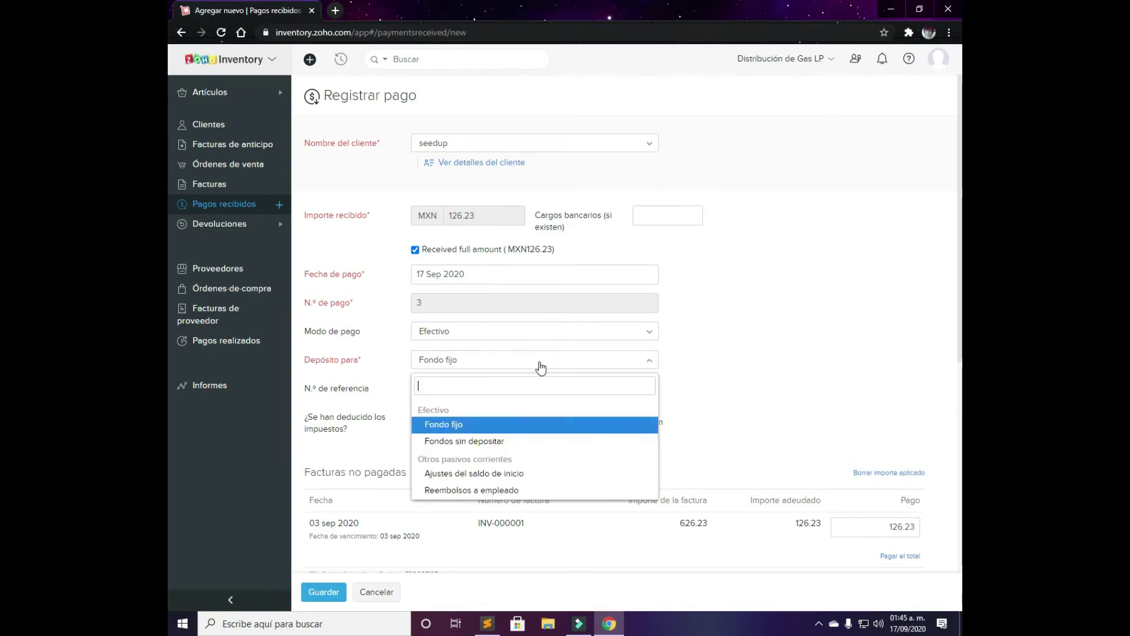
pyautogui.click(520, 425)
pyautogui.click(459, 385)
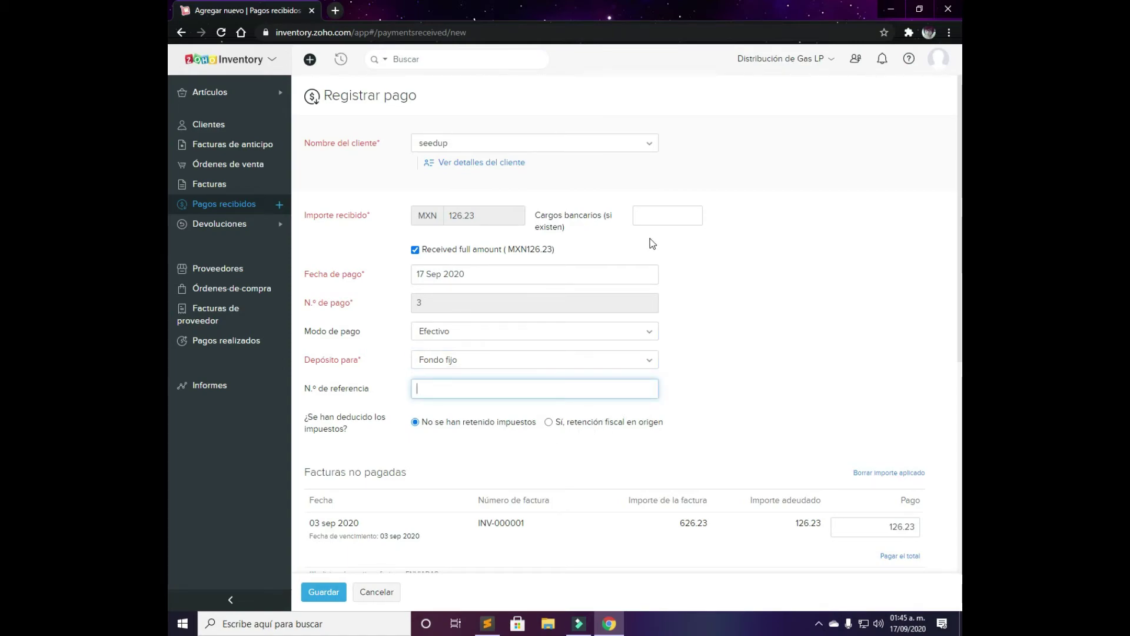
# Review the rest of the payment form, leaving the internal notes blank
pyautogui.scroll(-3, 650, 247)
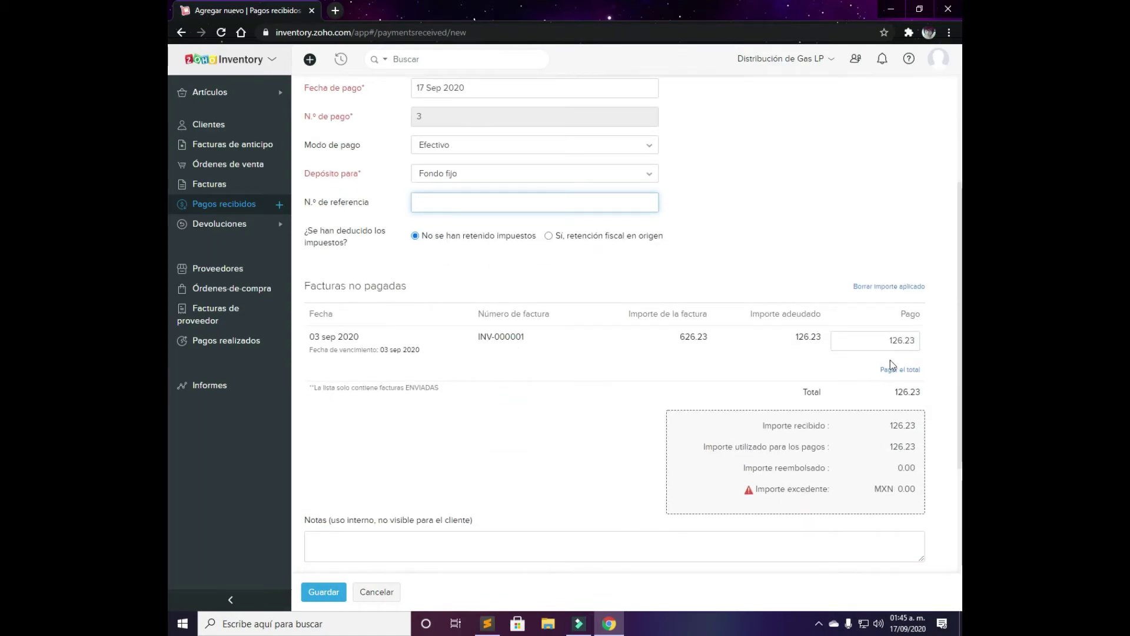
pyautogui.scroll(-2, 670, 437)
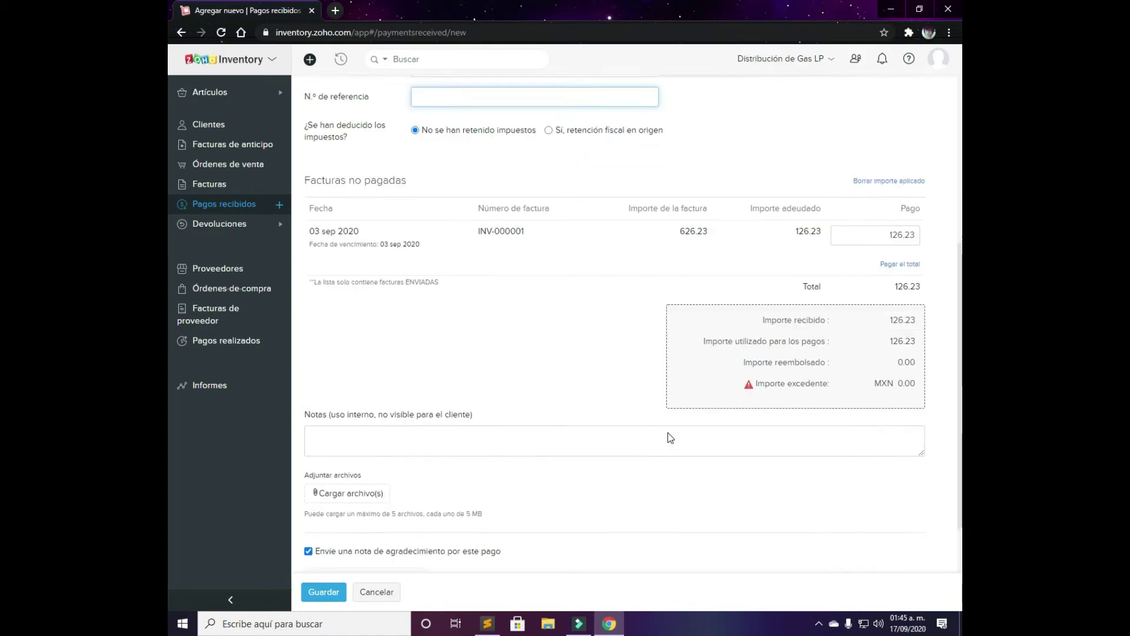
pyautogui.scroll(-1, 670, 437)
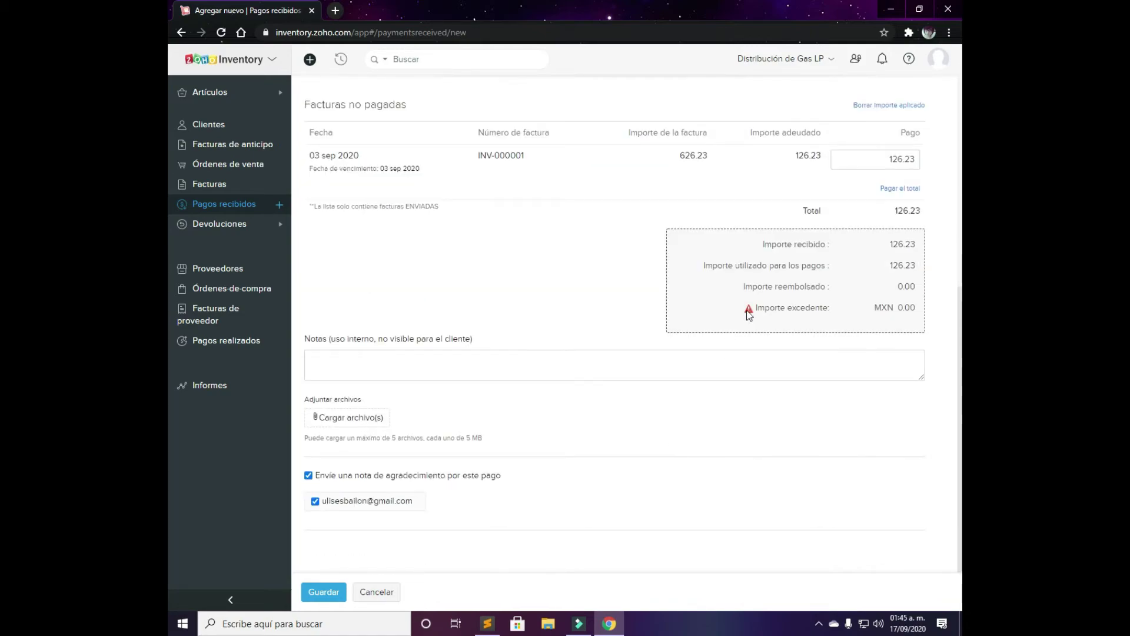
pyautogui.click(423, 377)
pyautogui.click(479, 431)
pyautogui.click(336, 419)
pyautogui.scroll(6, 457, 502)
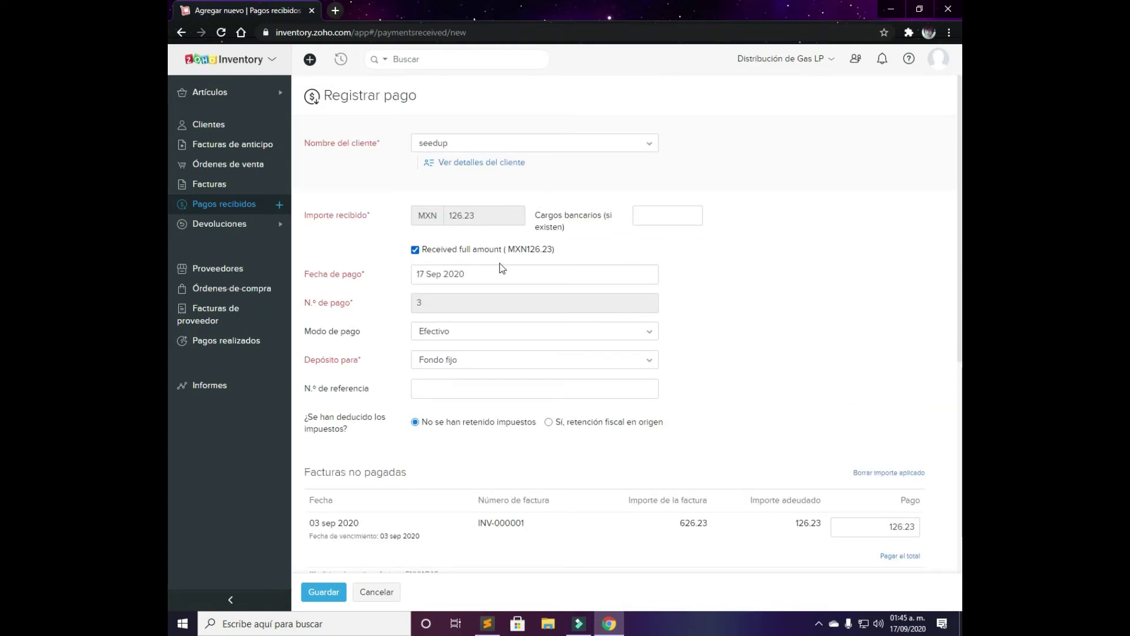
pyautogui.scroll(-5, 502, 269)
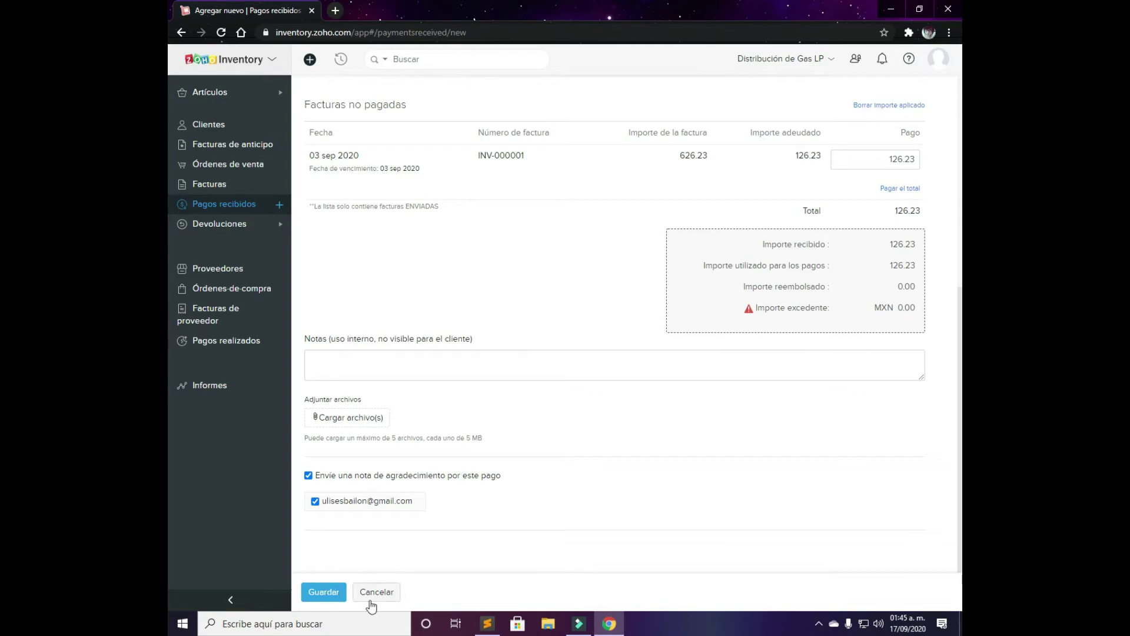
pyautogui.scroll(6, 425, 557)
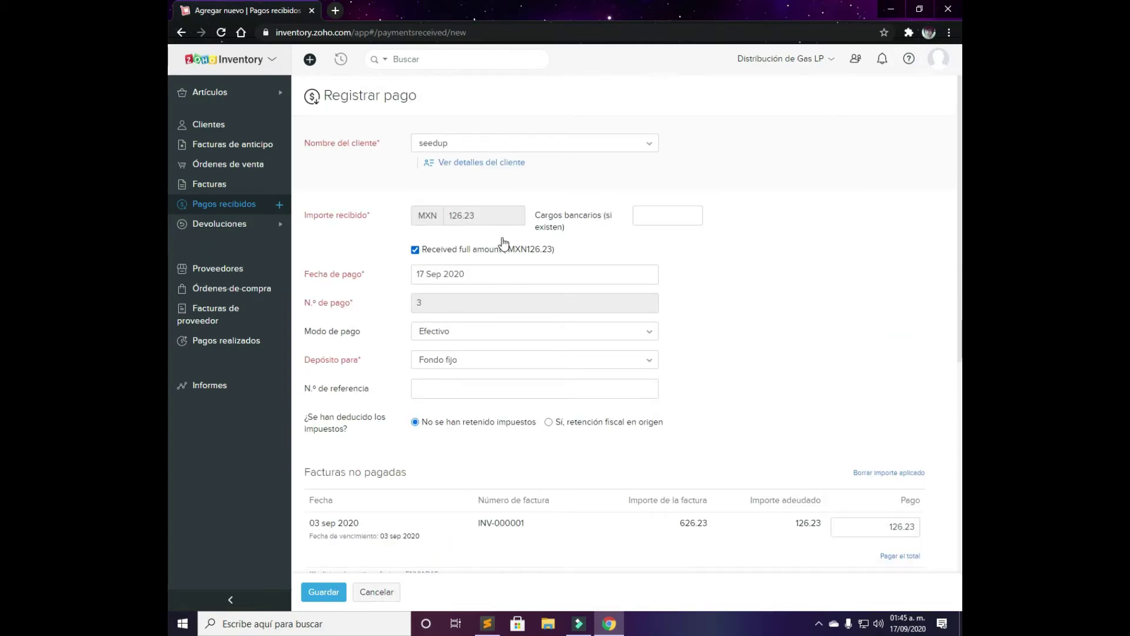
# Glance at seedup's customer details, then discard the unsaved payment and leave the page
pyautogui.click(481, 165)
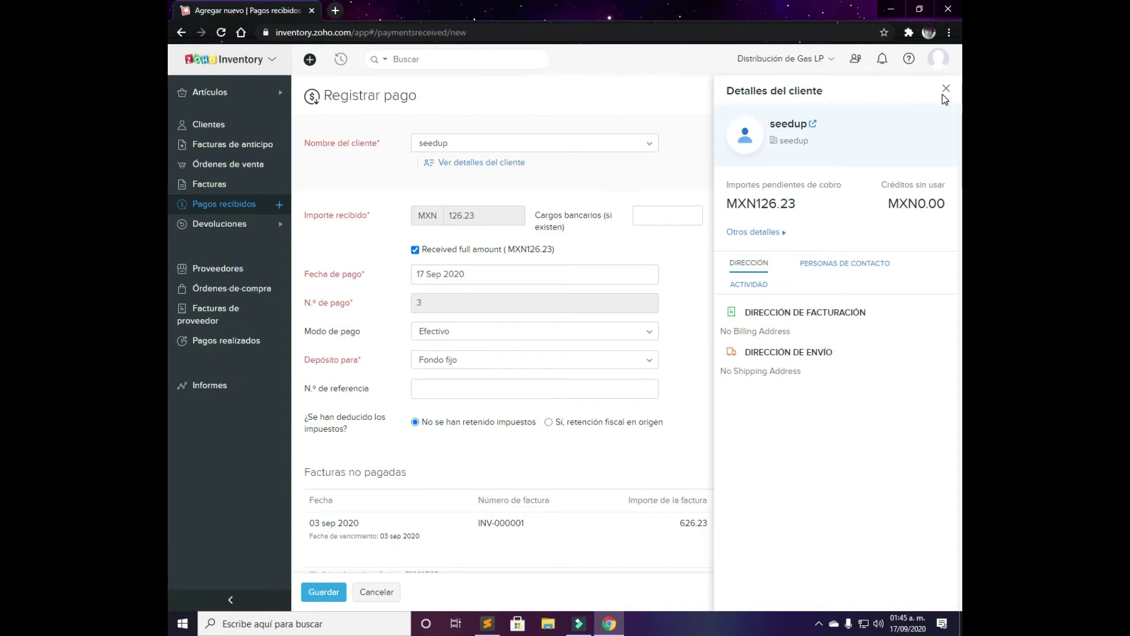
pyautogui.click(213, 229)
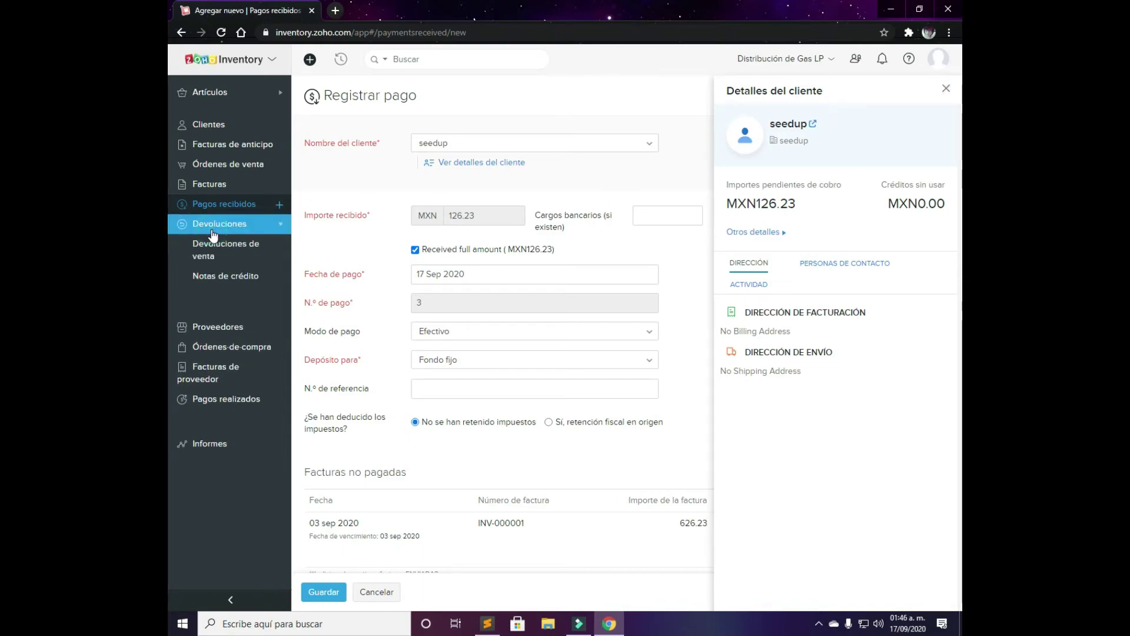
pyautogui.click(214, 229)
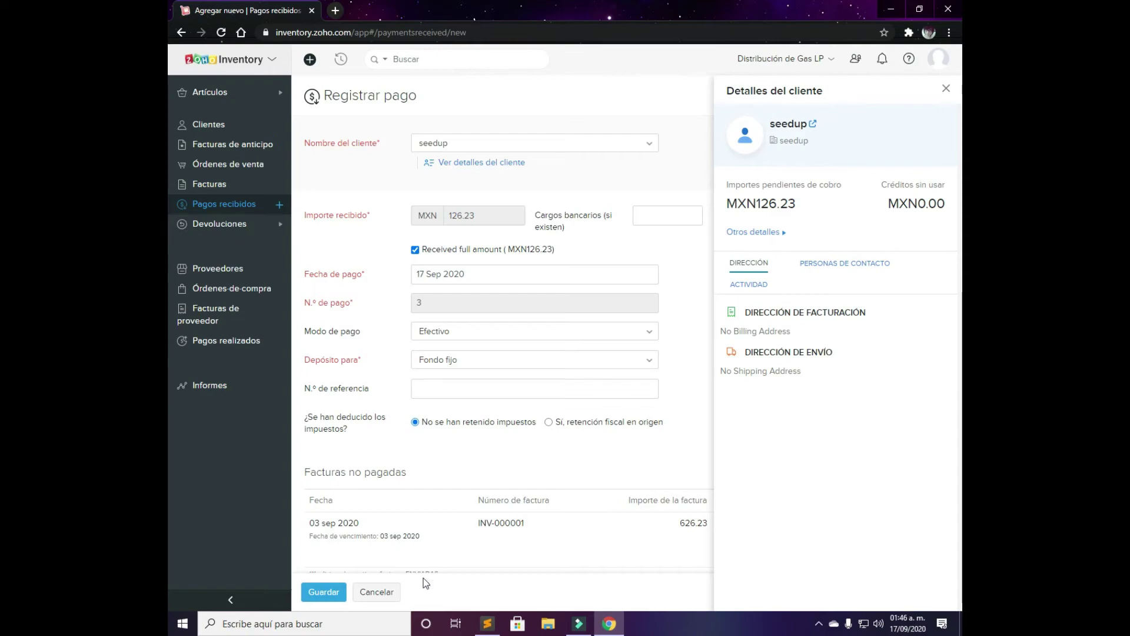
pyautogui.click(371, 589)
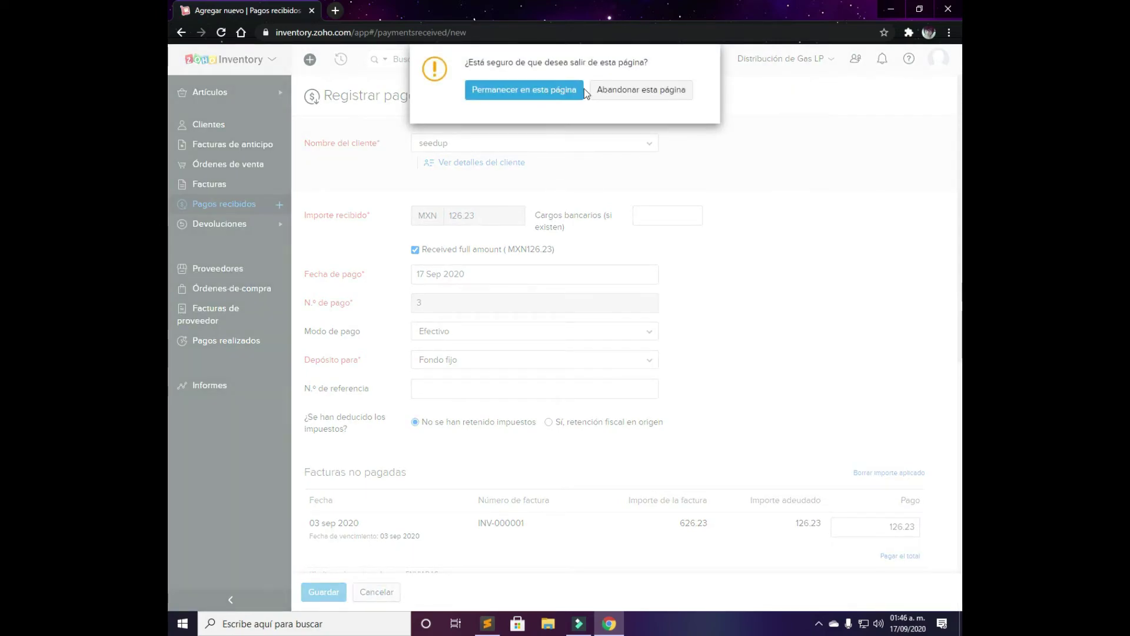
pyautogui.click(634, 91)
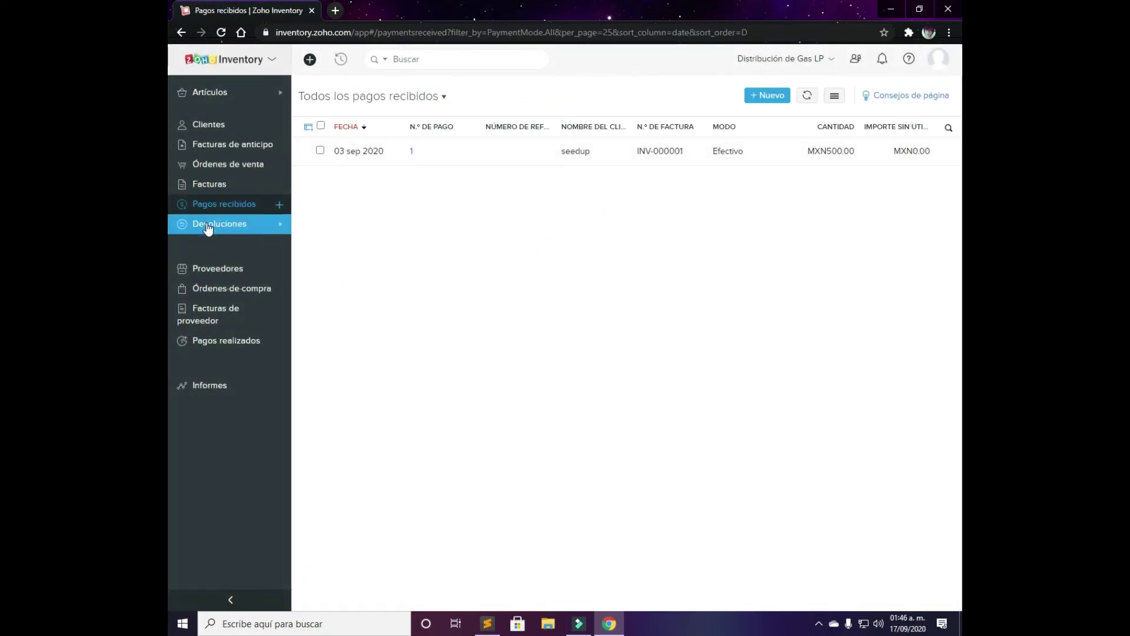
# Go from Devoluciones de venta to the sales orders list and open SO-00003
pyautogui.click(209, 229)
pyautogui.doubleClick(208, 228)
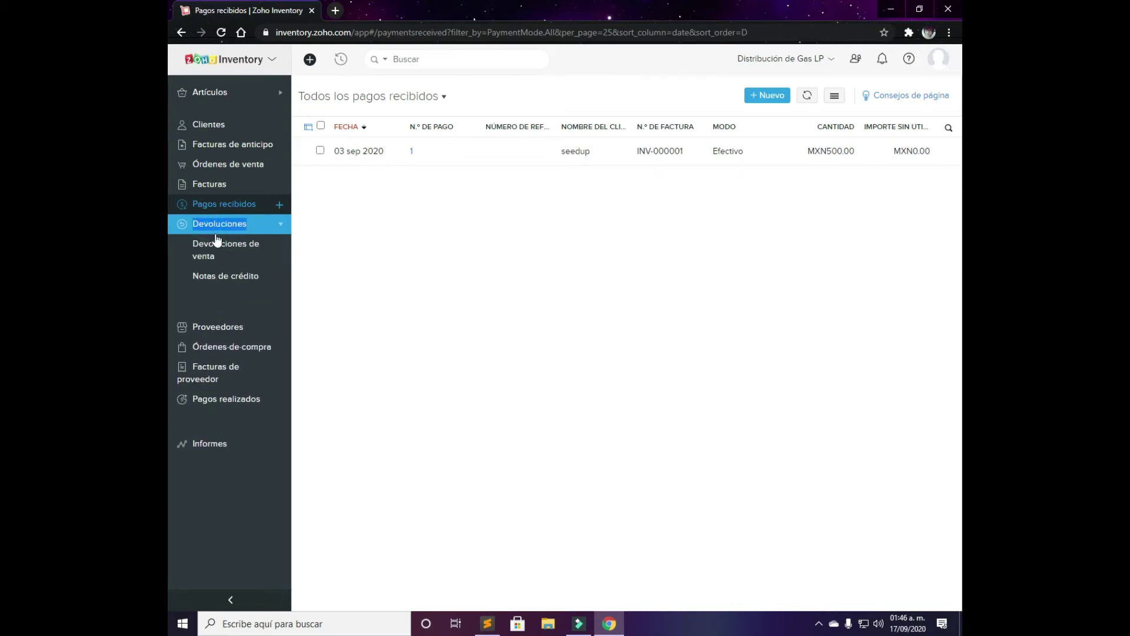
pyautogui.click(221, 243)
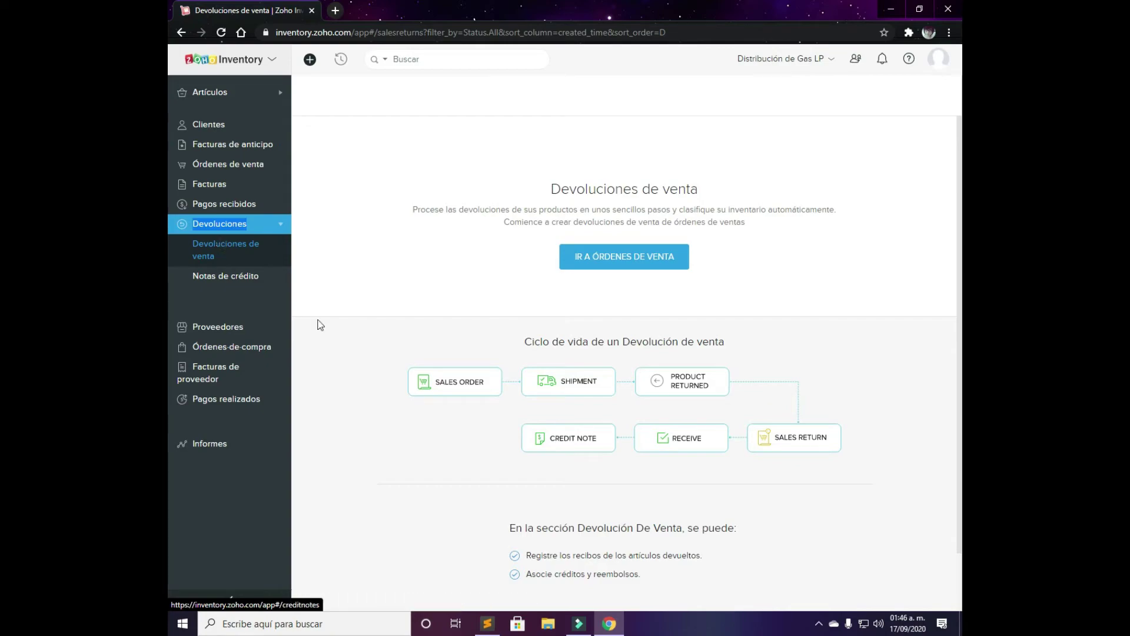
pyautogui.click(648, 266)
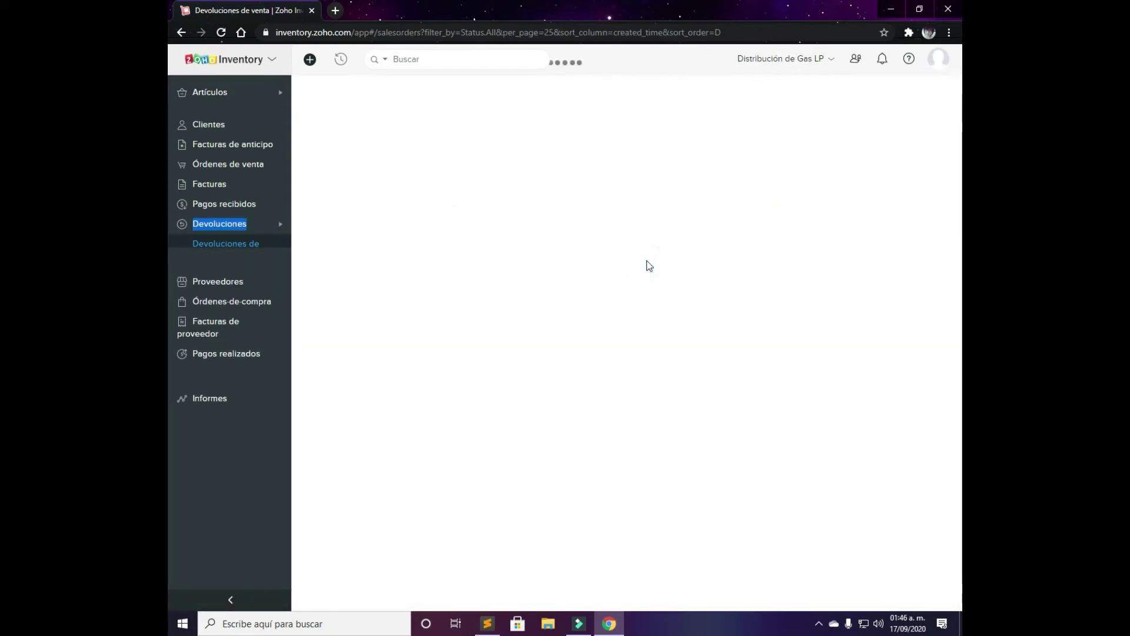
pyautogui.click(320, 151)
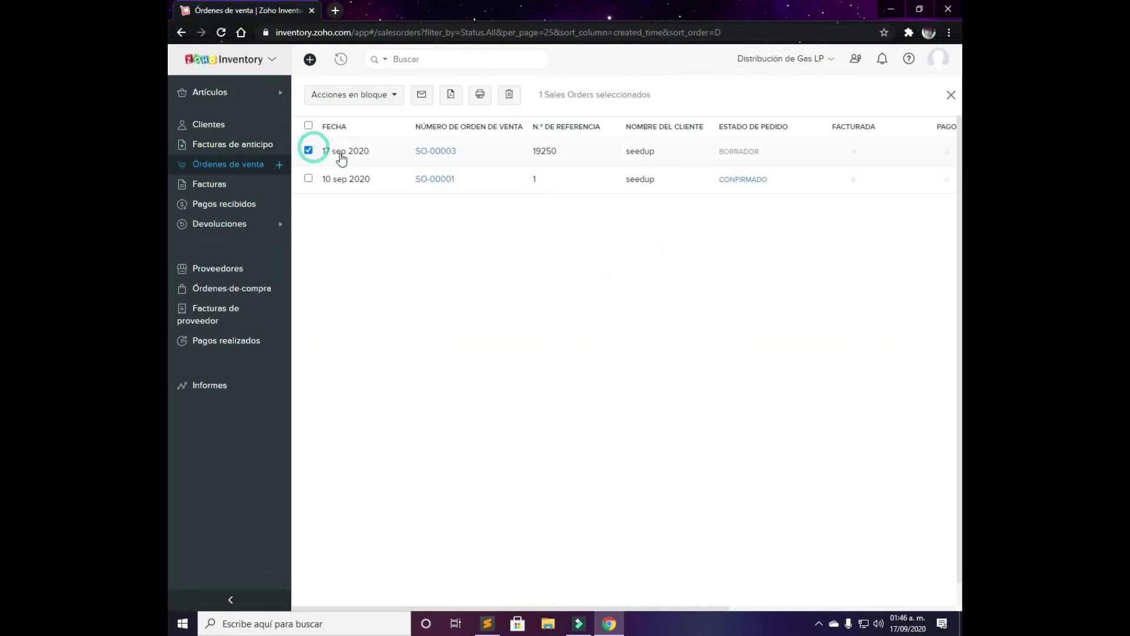
pyautogui.click(481, 154)
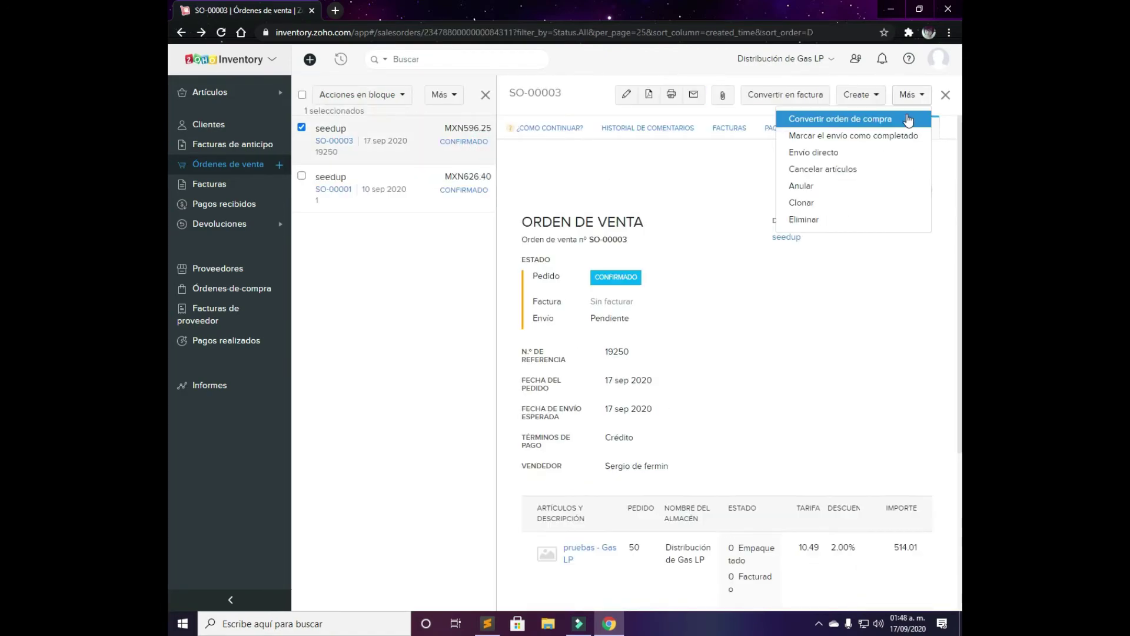
# Cancel SO-00003's 50 items, acknowledging the purchase order unlink, then go to purchase orders
pyautogui.click(881, 171)
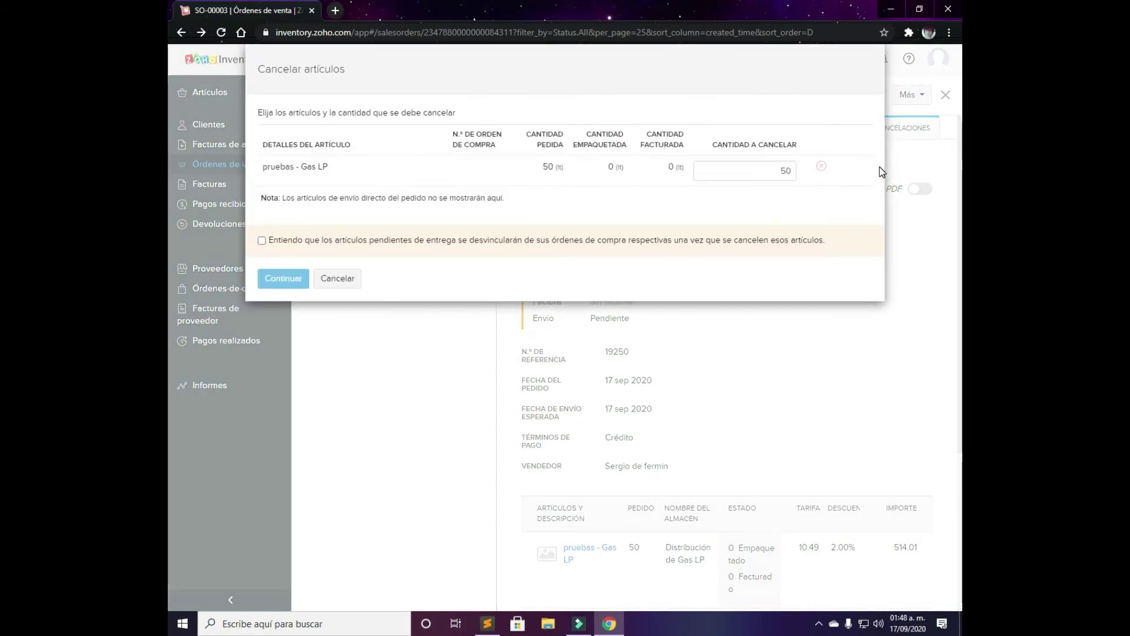
pyautogui.click(302, 170)
pyautogui.click(297, 240)
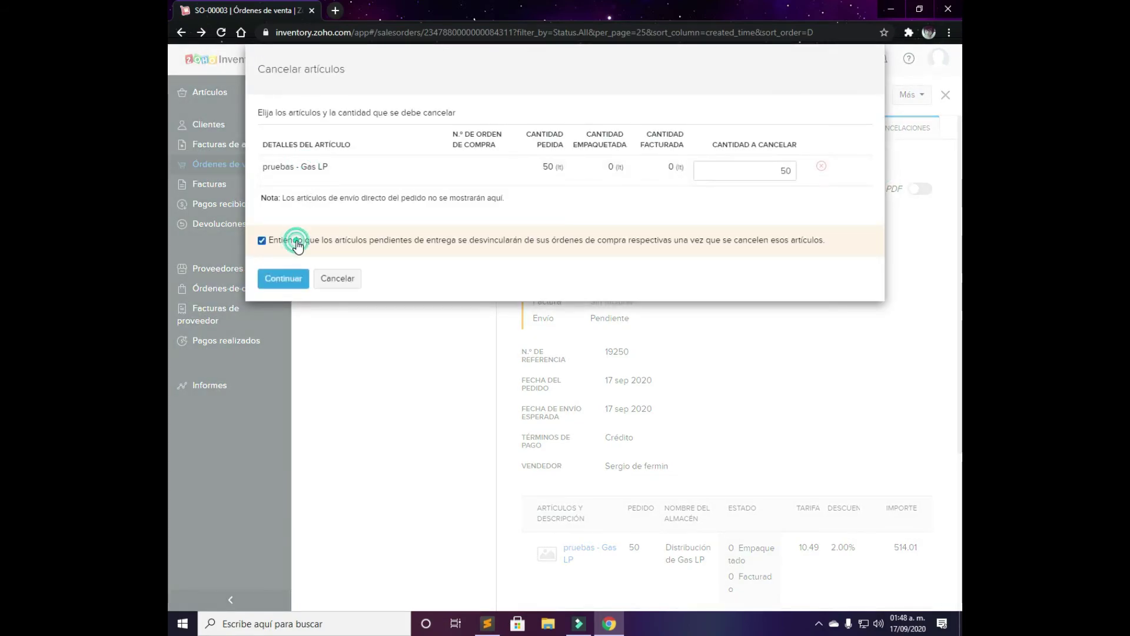
pyautogui.click(279, 275)
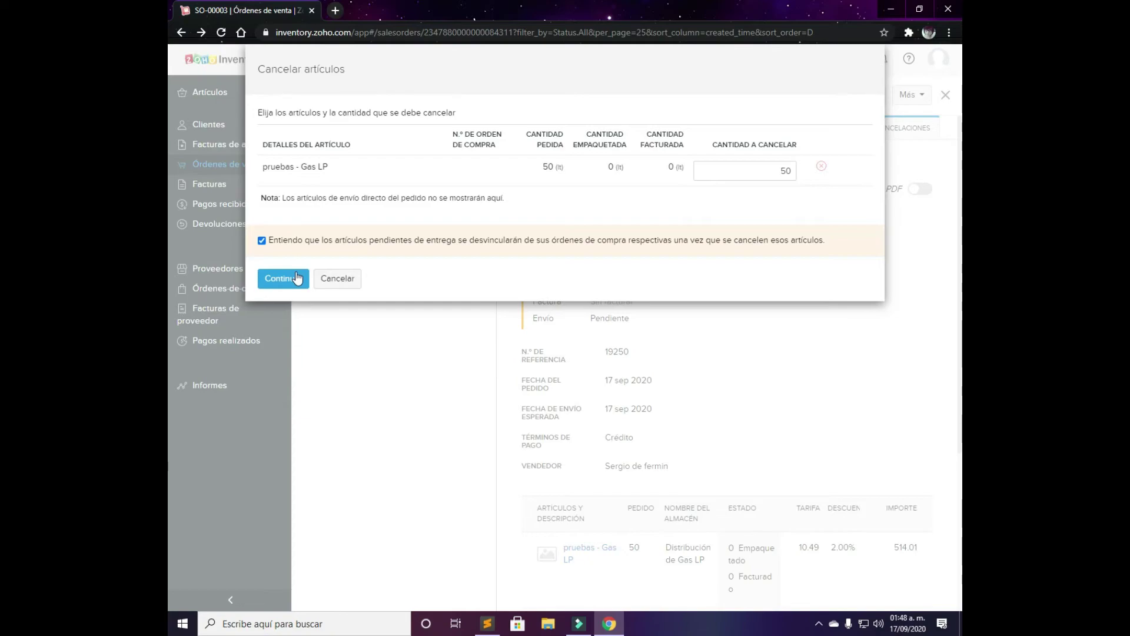
pyautogui.click(232, 290)
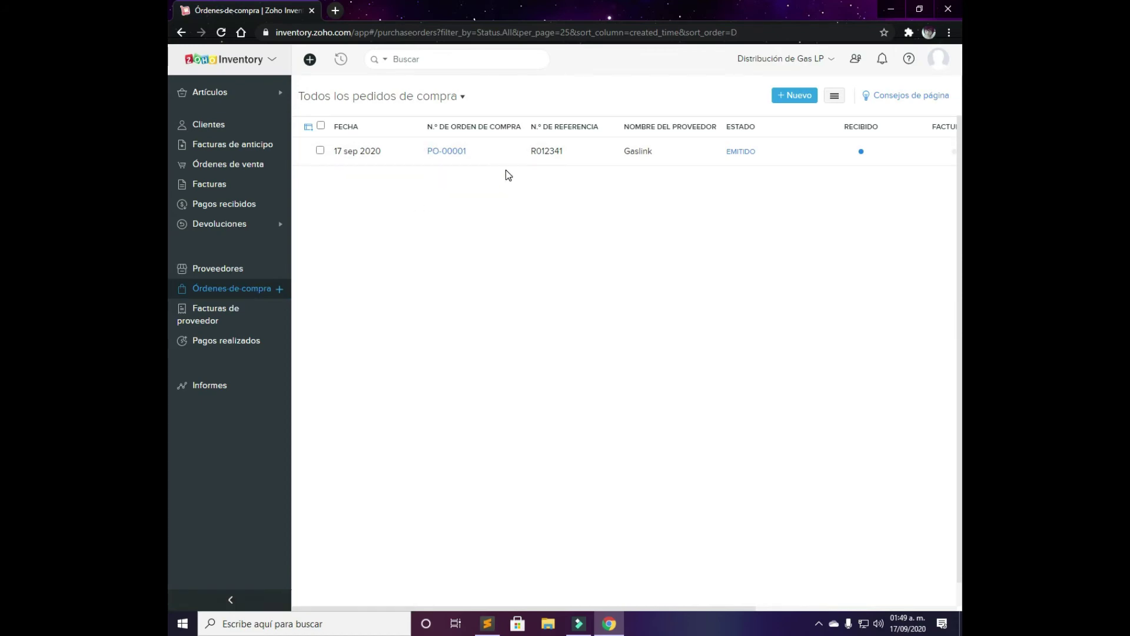
# Start a new purchase order for supplier Gaslink, delivering to Distribución de Gas LP
pyautogui.click(794, 96)
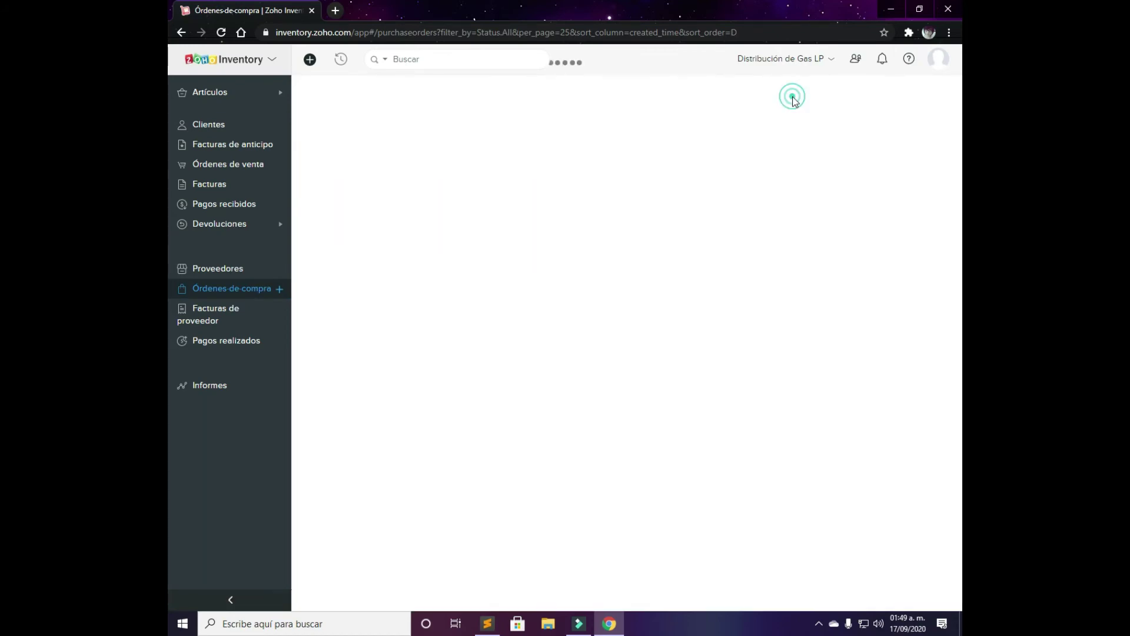
pyautogui.click(486, 143)
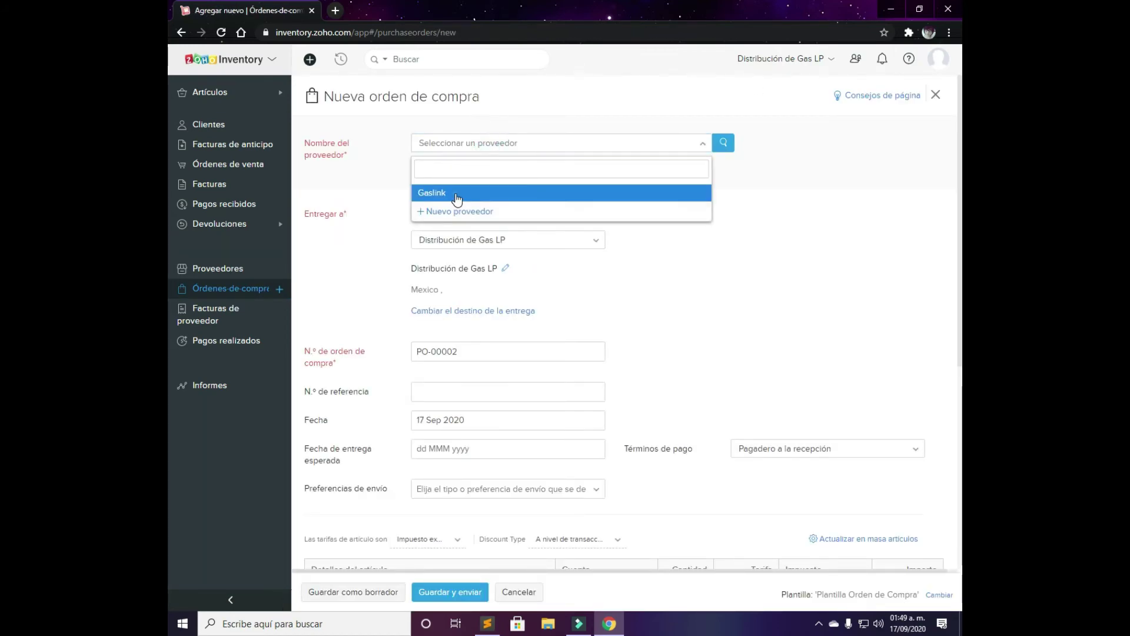
pyautogui.click(458, 194)
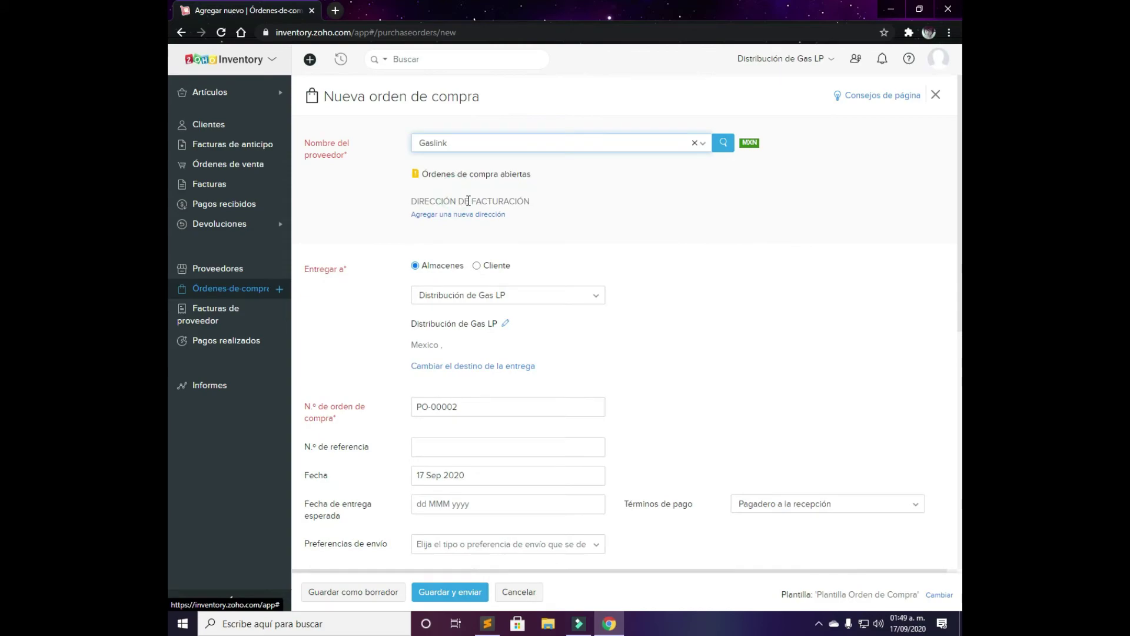
pyautogui.click(505, 181)
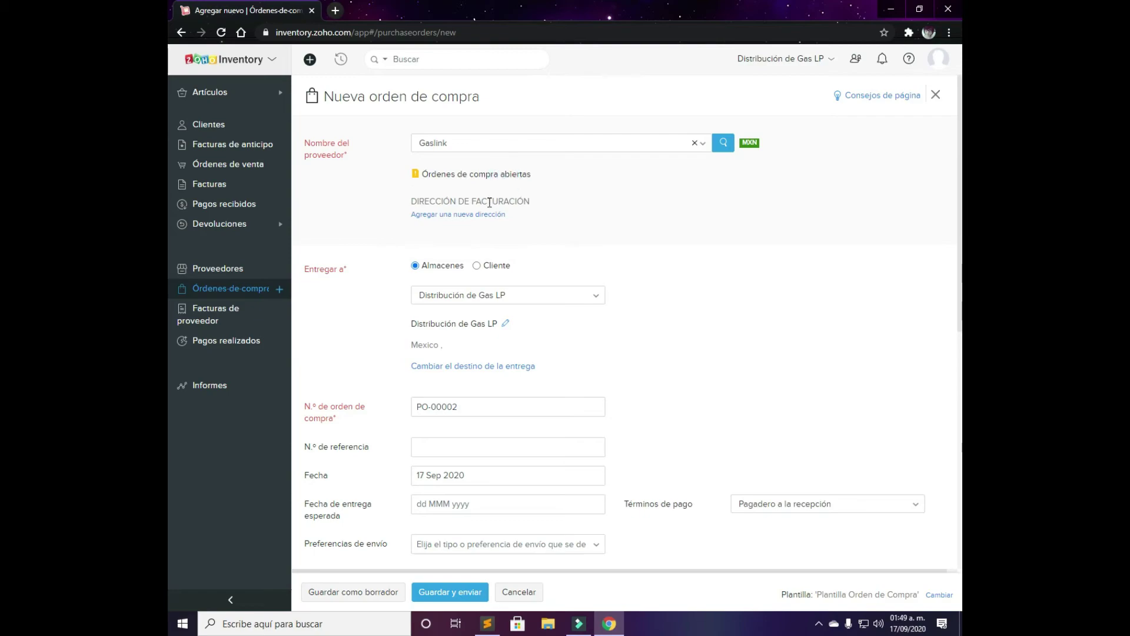
pyautogui.click(499, 298)
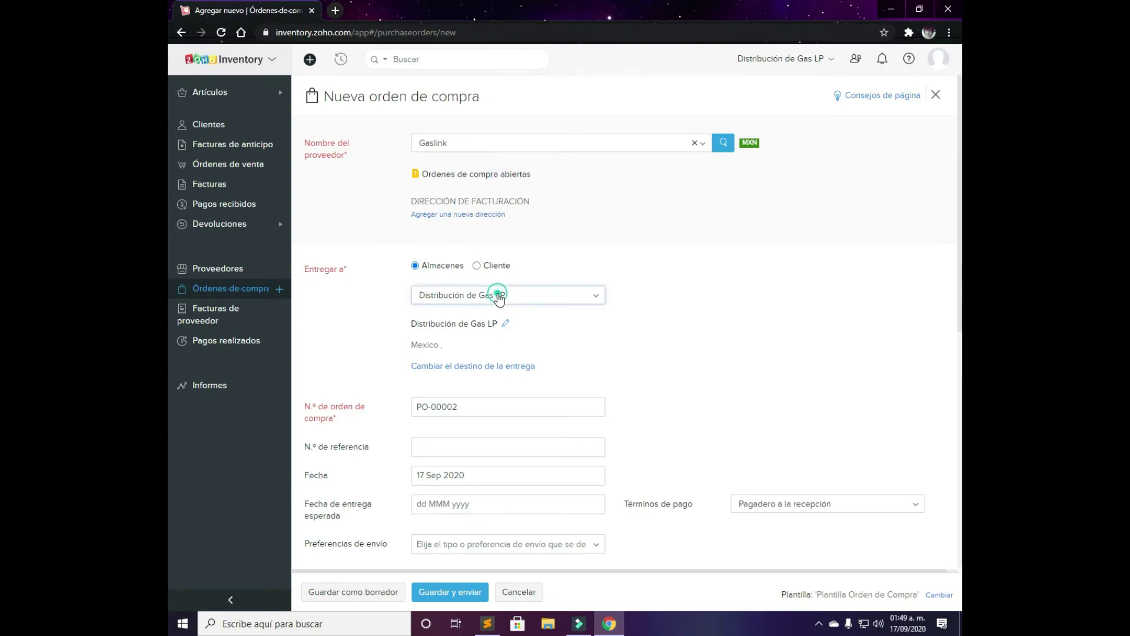
pyautogui.click(501, 298)
pyautogui.scroll(-3, 501, 298)
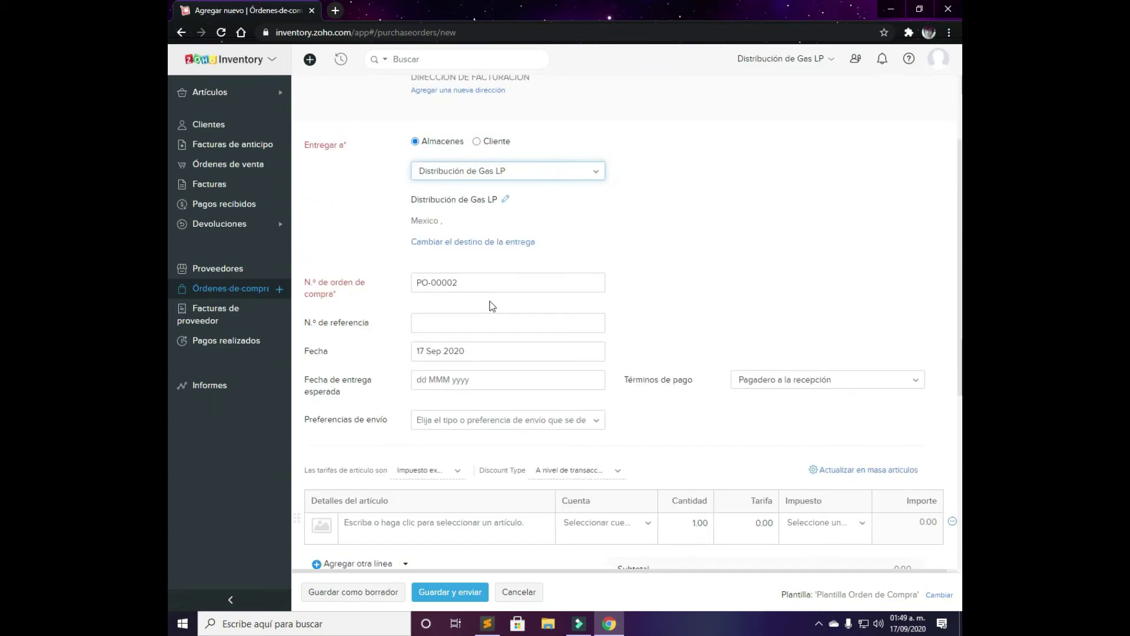
pyautogui.scroll(-2, 471, 338)
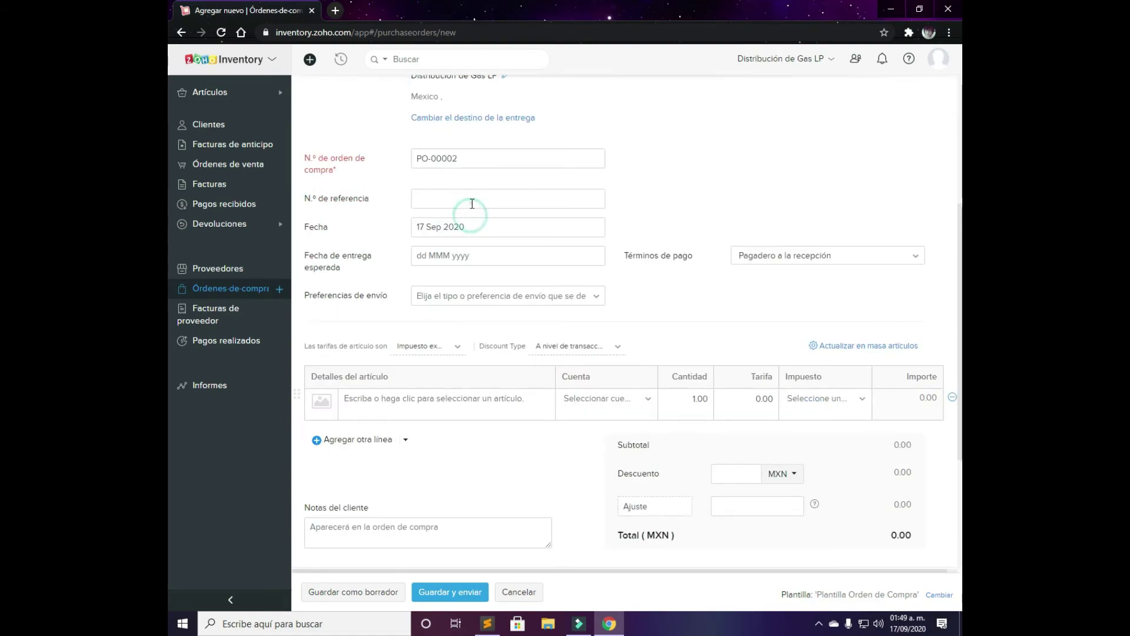
# Set reference 45463, expected delivery 25 Sep 2020 and terms Pagadero a la recepción
pyautogui.click(472, 202)
pyautogui.write('45463')
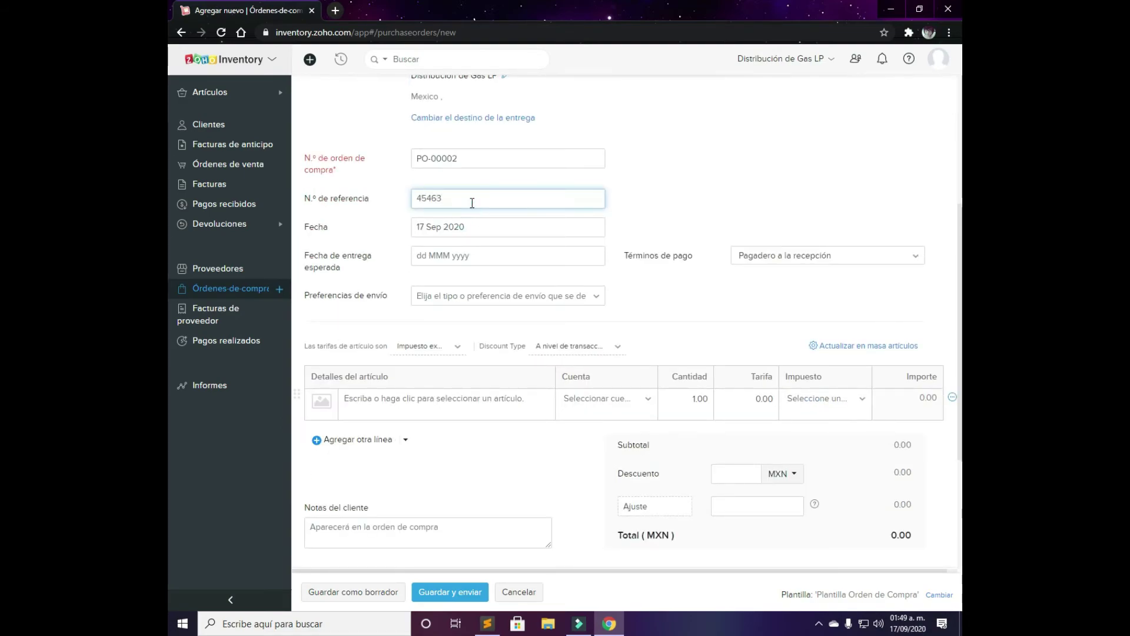
pyautogui.click(466, 262)
pyautogui.click(528, 181)
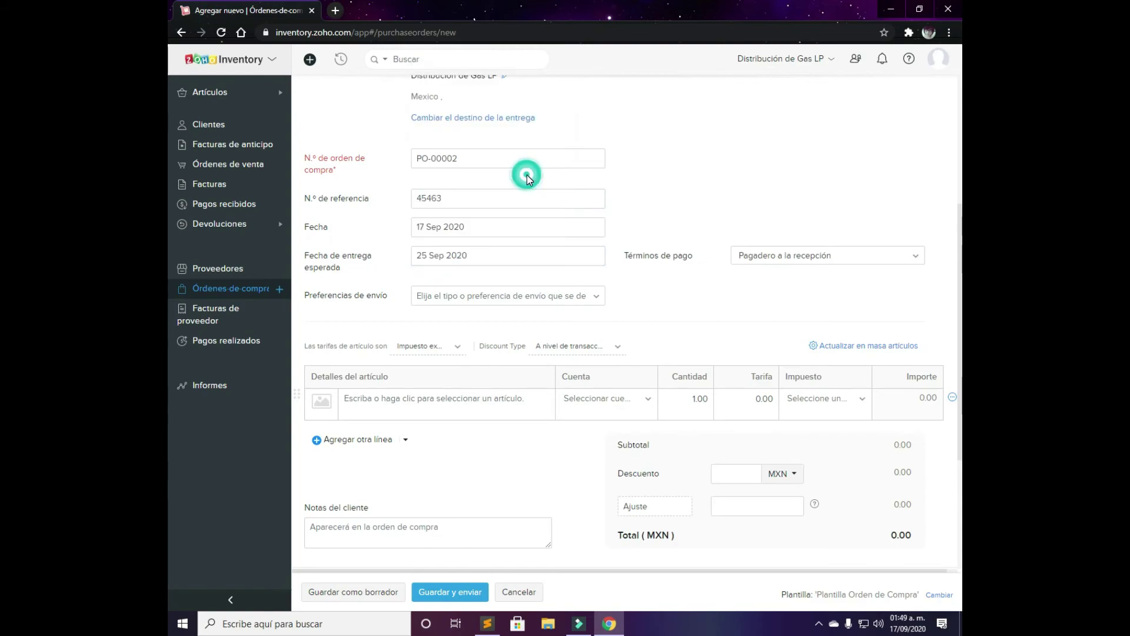
pyautogui.click(787, 255)
pyautogui.click(789, 253)
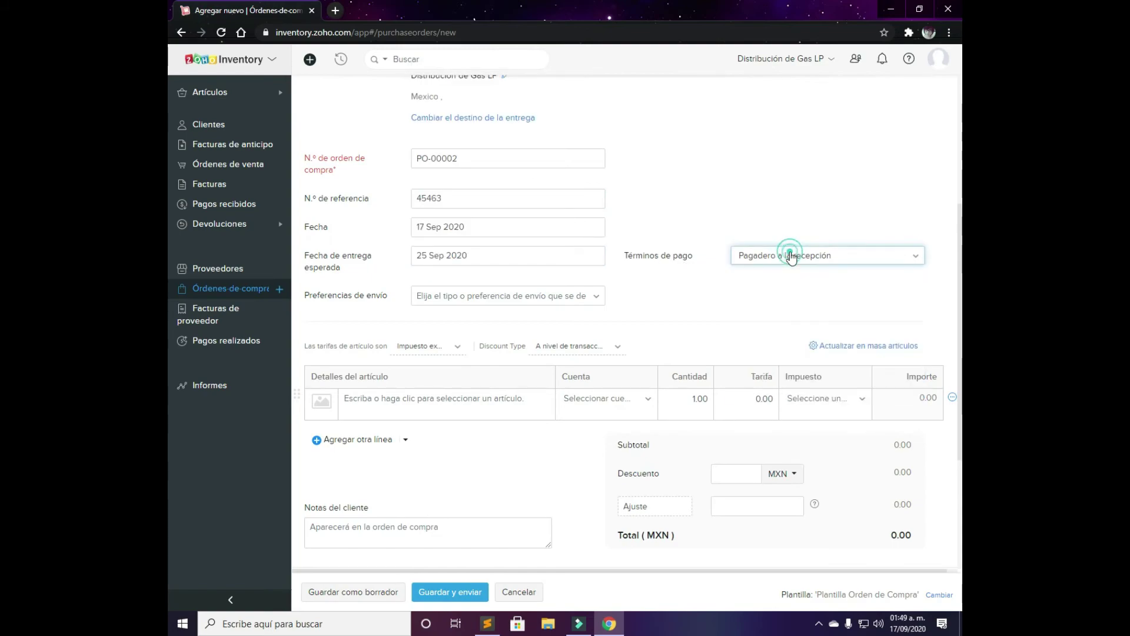
pyautogui.click(515, 297)
pyautogui.scroll(-3, 589, 265)
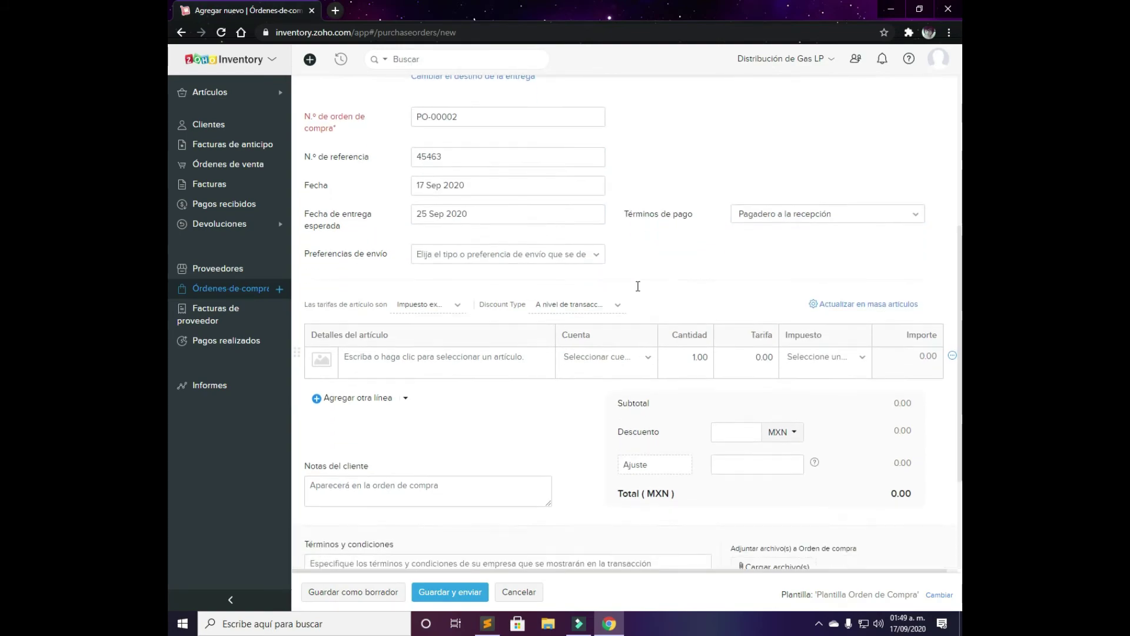
pyautogui.click(469, 222)
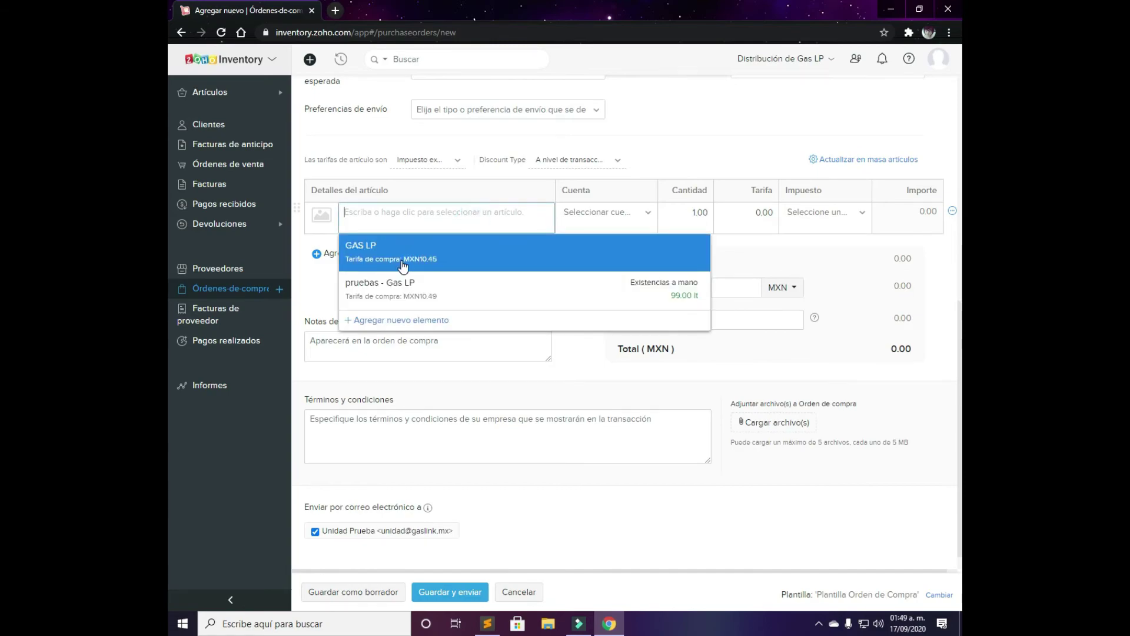
# Add a pruebas - Gas LP line: account Activo de inventario, quantity 100, tax IVA [16%]
pyautogui.click(407, 289)
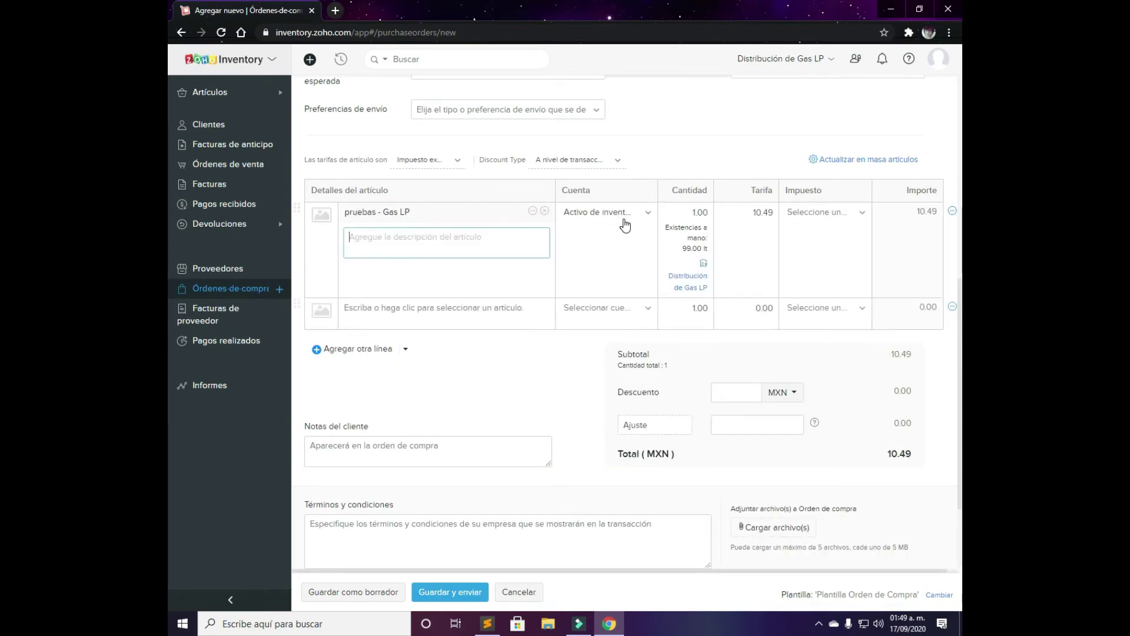
pyautogui.click(636, 212)
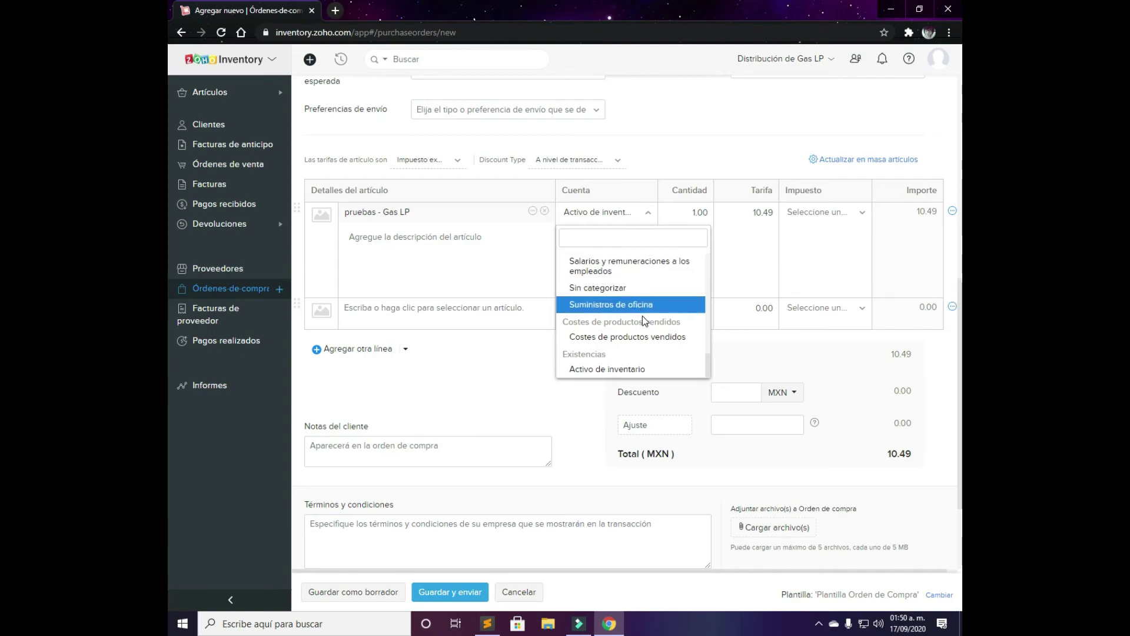
pyautogui.click(667, 371)
pyautogui.click(694, 212)
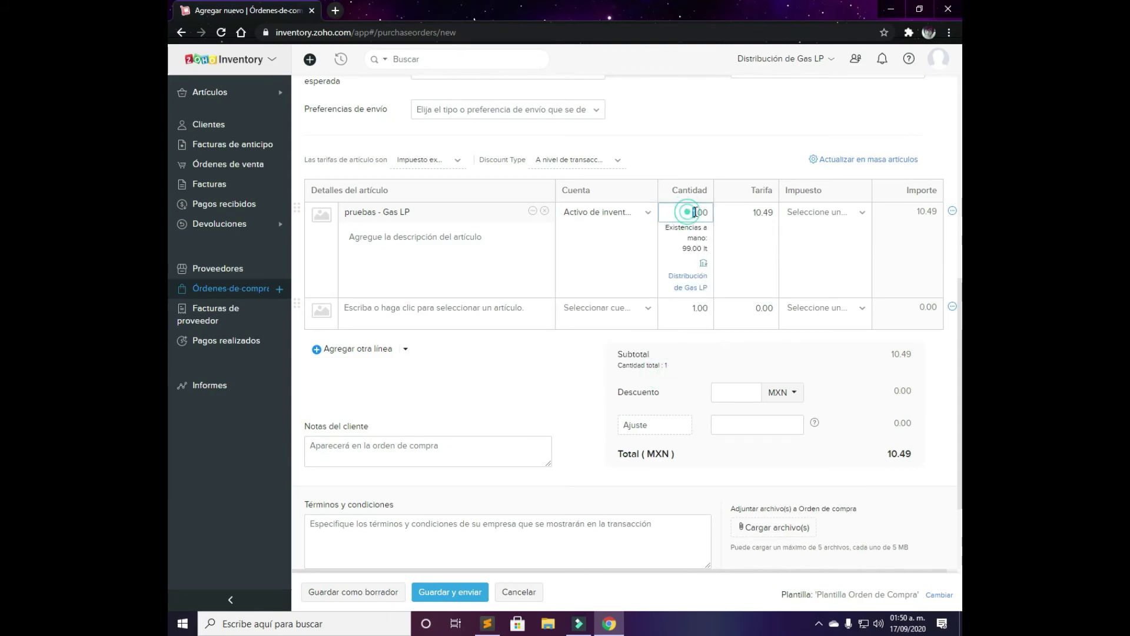
pyautogui.click(698, 219)
pyautogui.write('0')
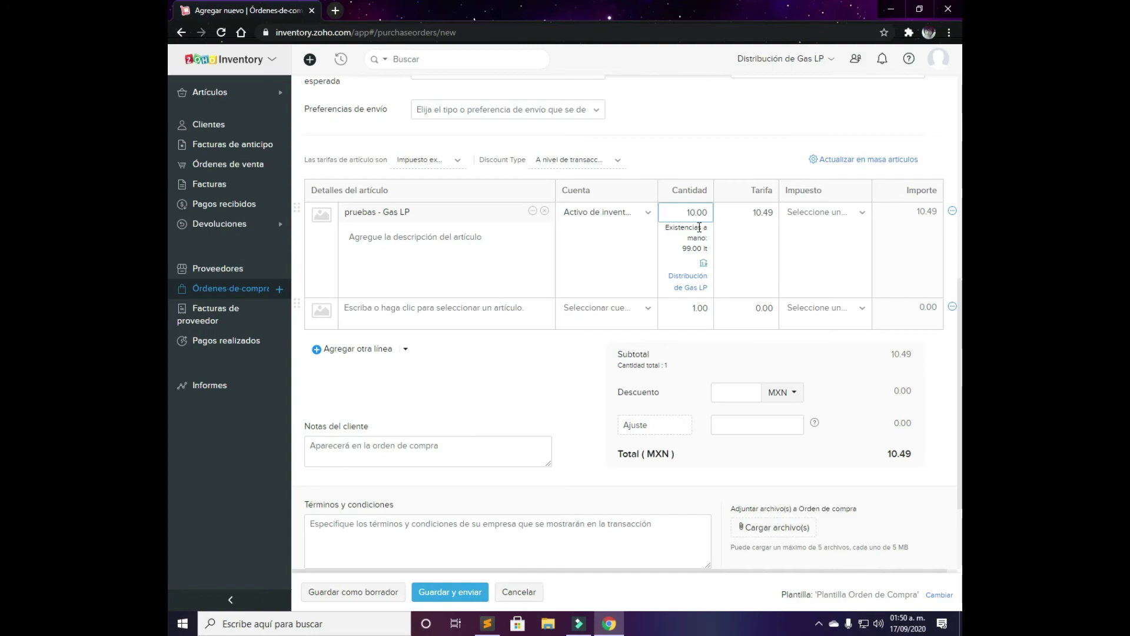
pyautogui.write('0')
pyautogui.click(760, 248)
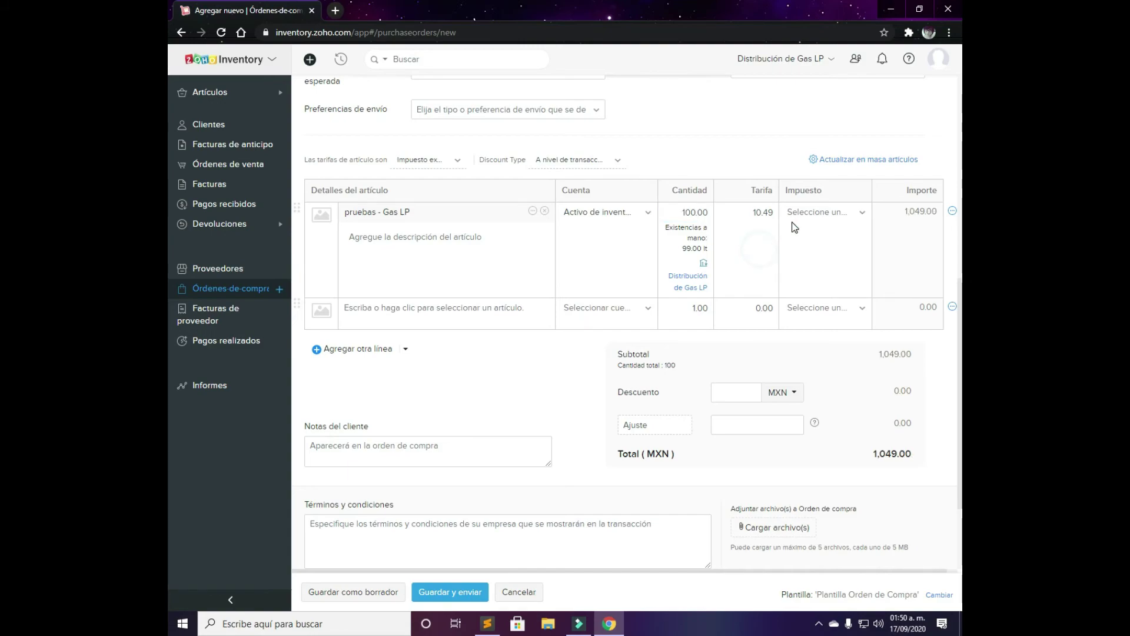
pyautogui.click(826, 213)
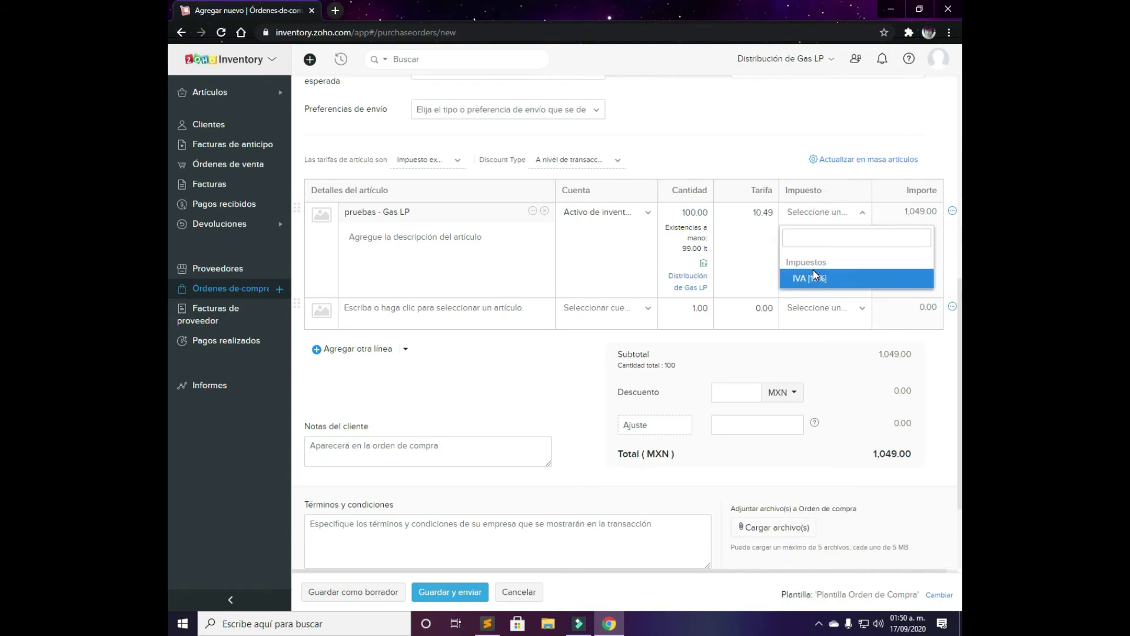
pyautogui.click(820, 284)
pyautogui.click(821, 213)
pyautogui.click(826, 281)
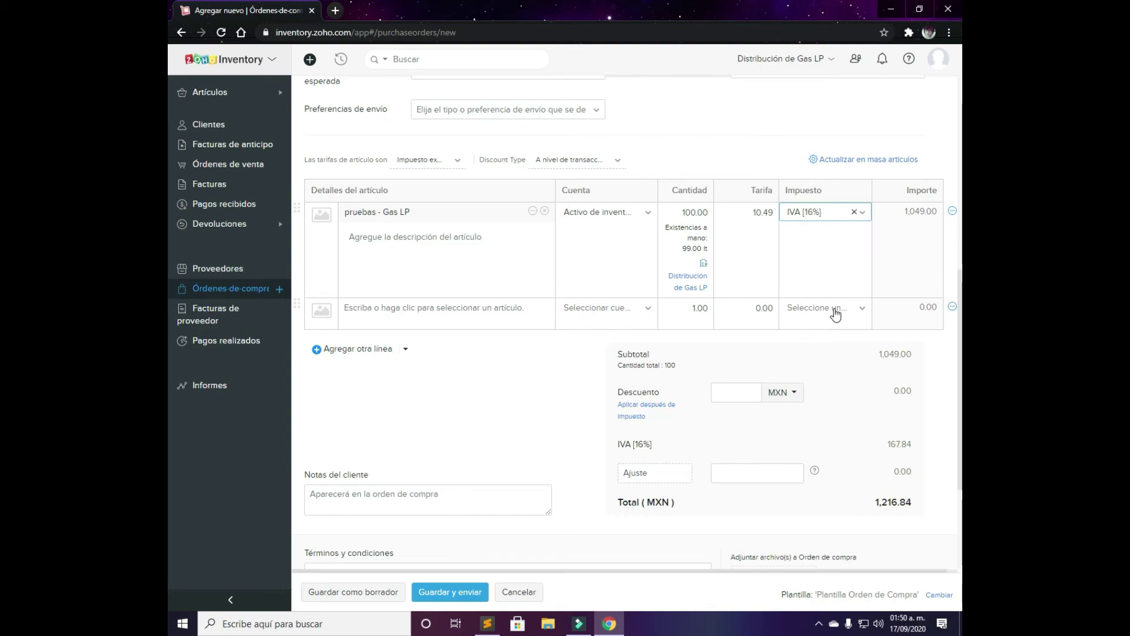
pyautogui.scroll(-1, 436, 378)
pyautogui.scroll(-3, 436, 377)
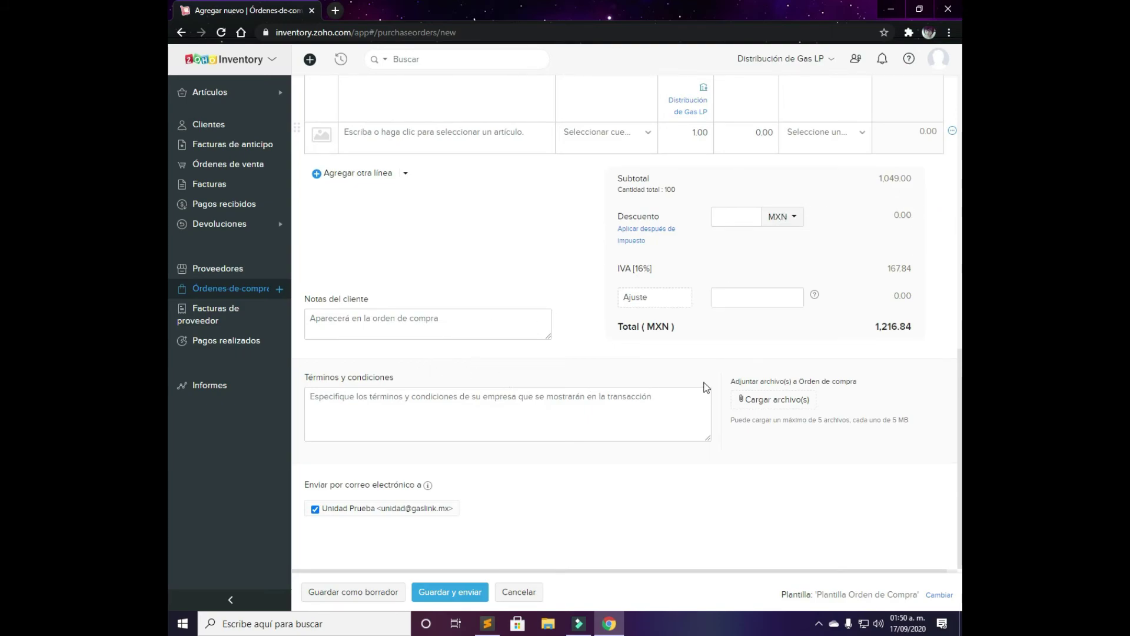
# Save purchase order PO-00002 and send it by email to Gaslink
pyautogui.click(451, 594)
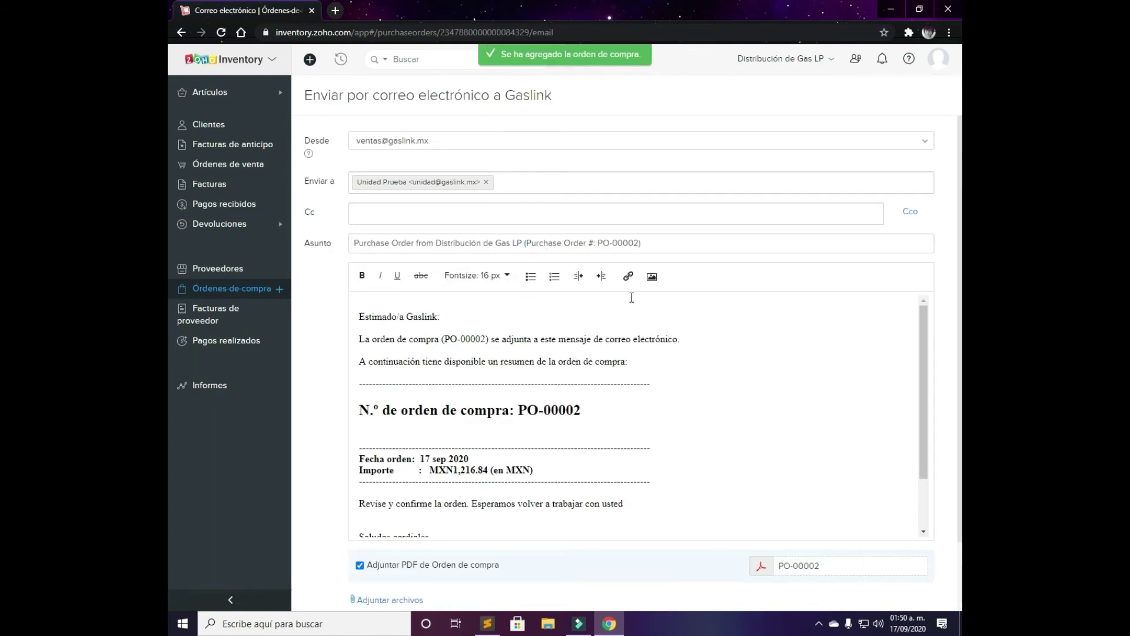
pyautogui.scroll(-2, 631, 303)
pyautogui.scroll(-2, 488, 412)
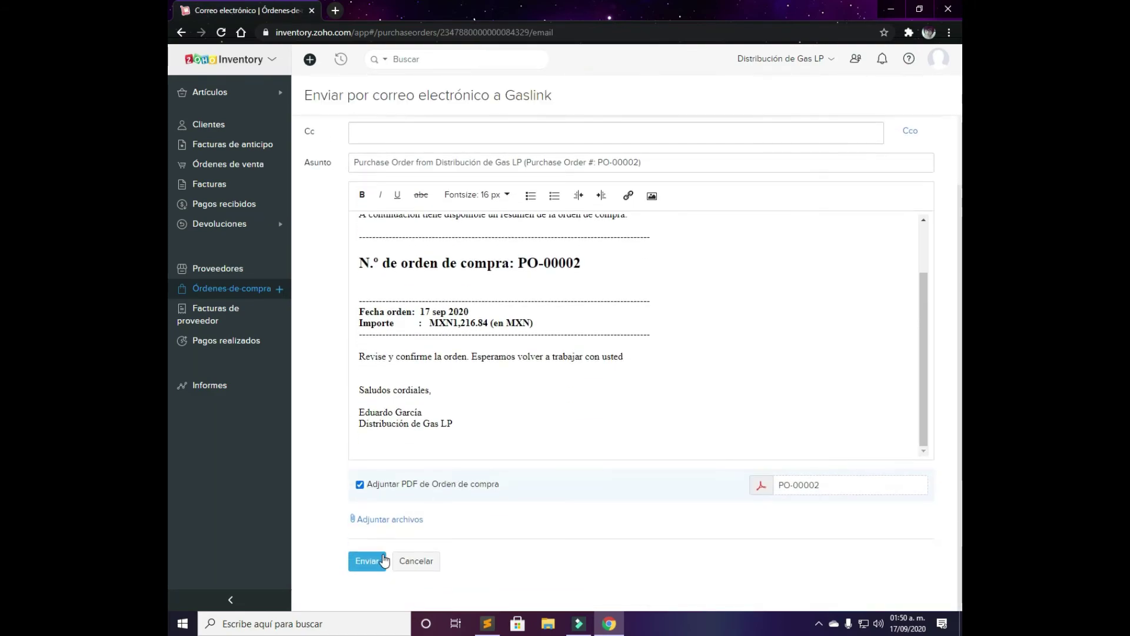
pyautogui.click(380, 559)
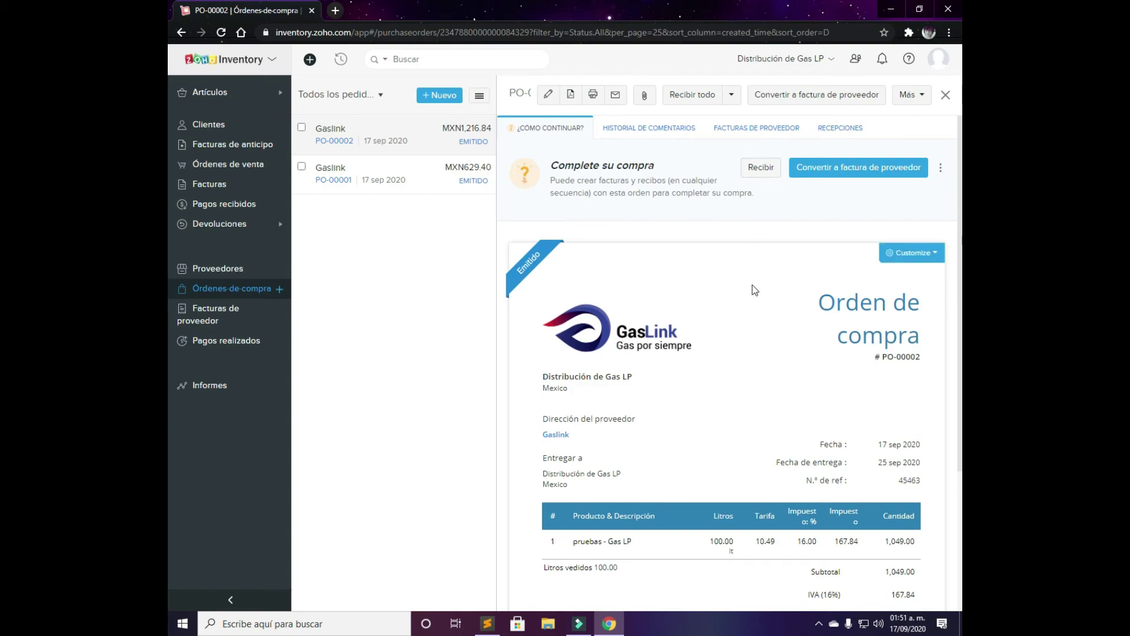
# Record purchase receipt 1650 for all 100 pruebas - Gas LP on PO-00002
pyautogui.click(752, 172)
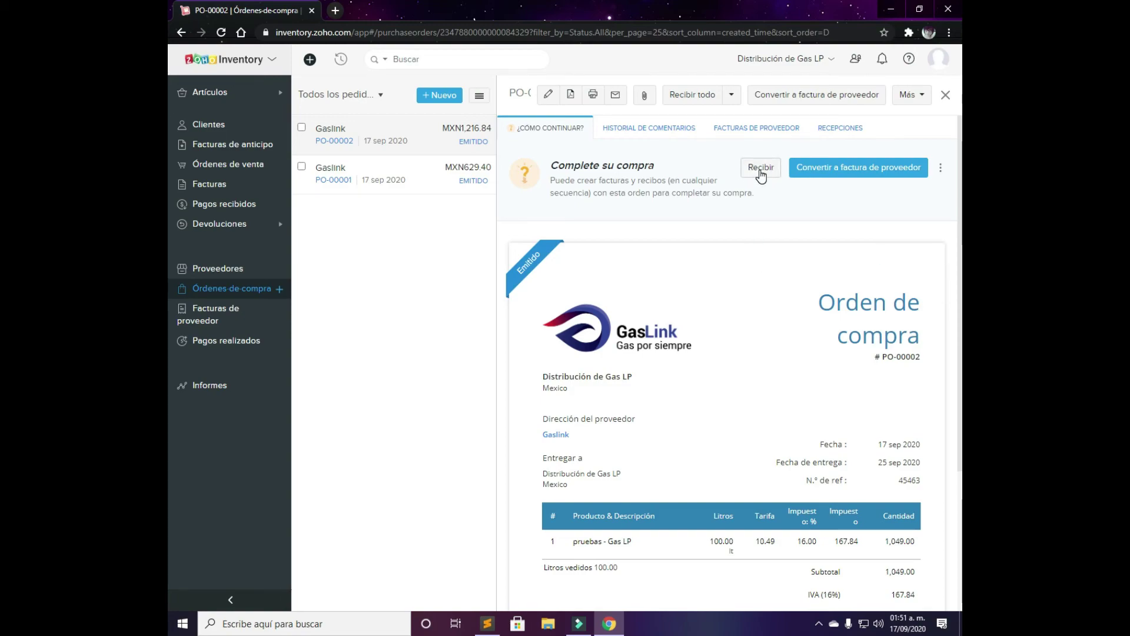
pyautogui.click(669, 163)
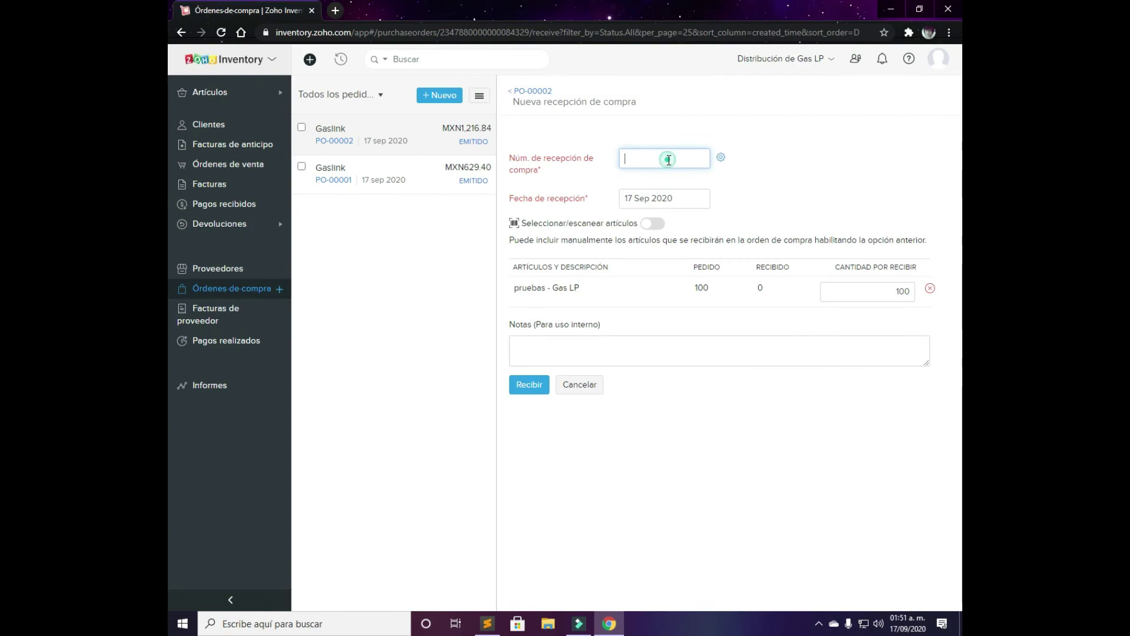
pyautogui.write('1650')
pyautogui.click(721, 157)
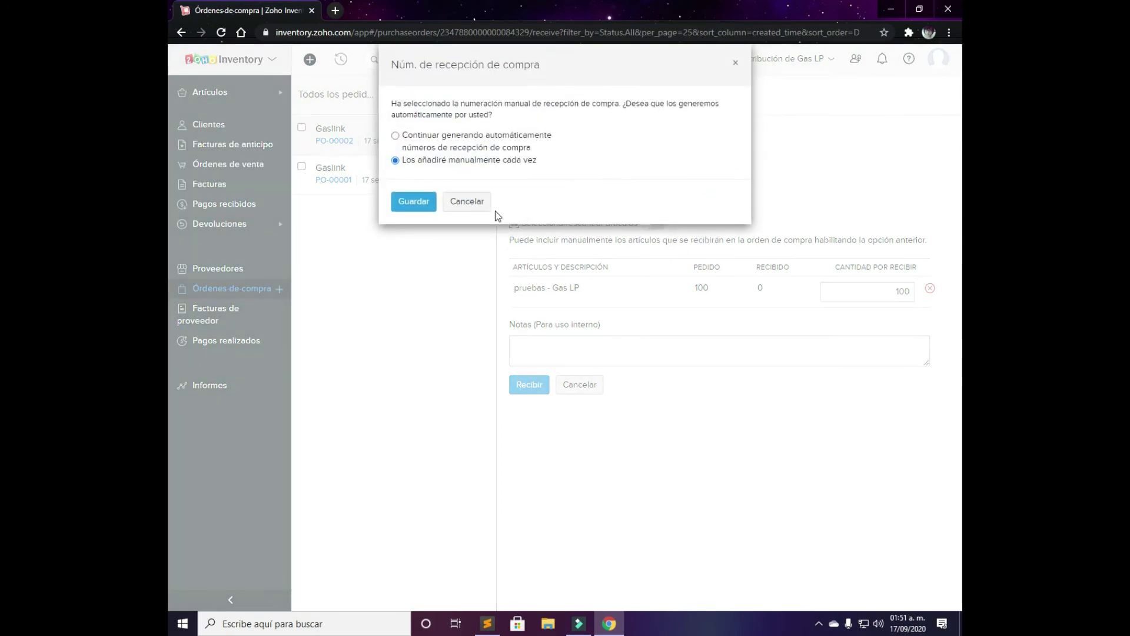
pyautogui.click(475, 202)
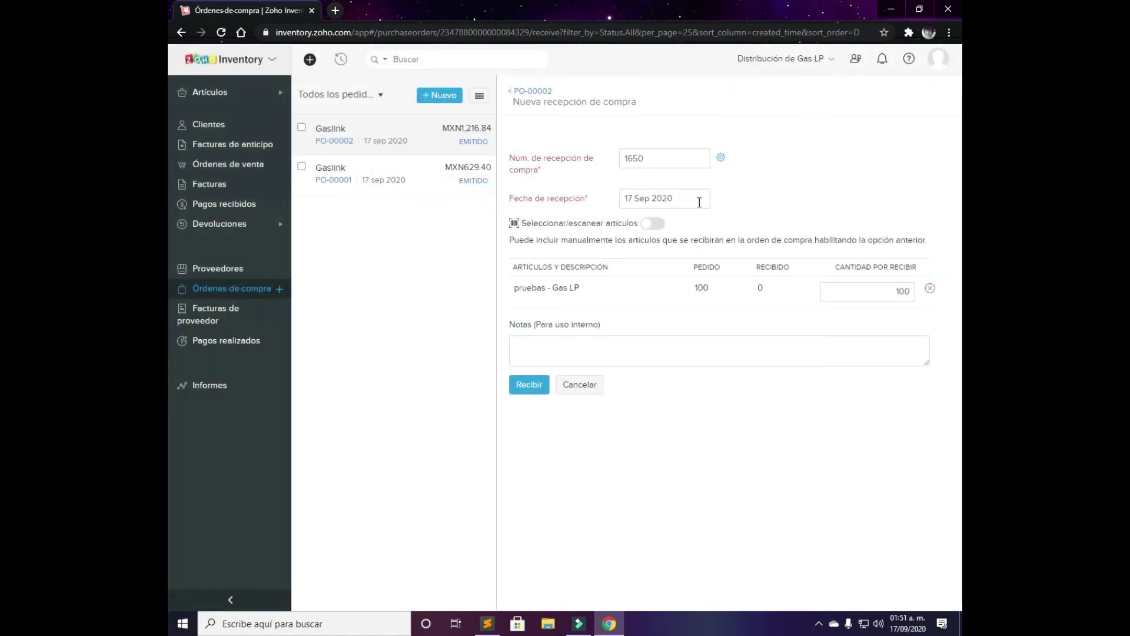
pyautogui.click(651, 225)
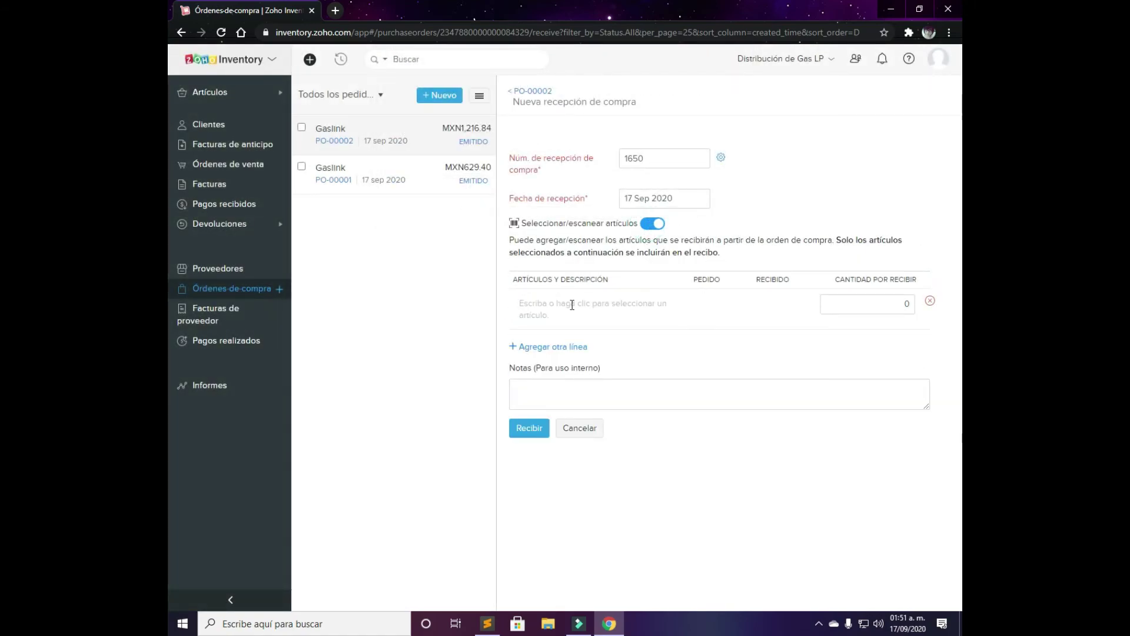
pyautogui.click(649, 224)
pyautogui.click(577, 286)
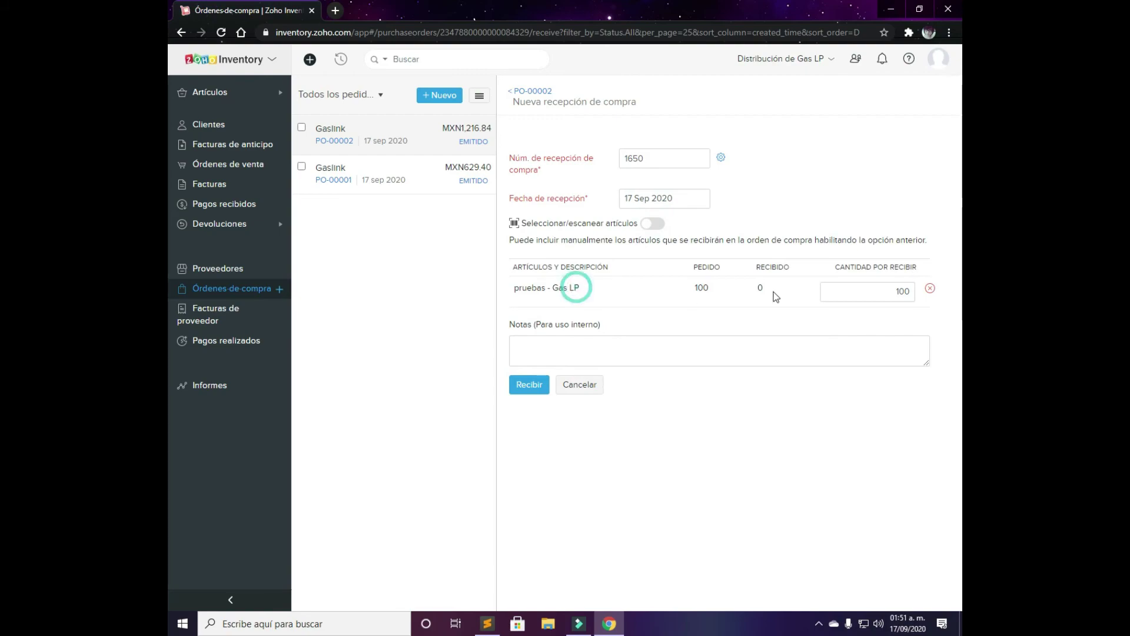
pyautogui.click(852, 290)
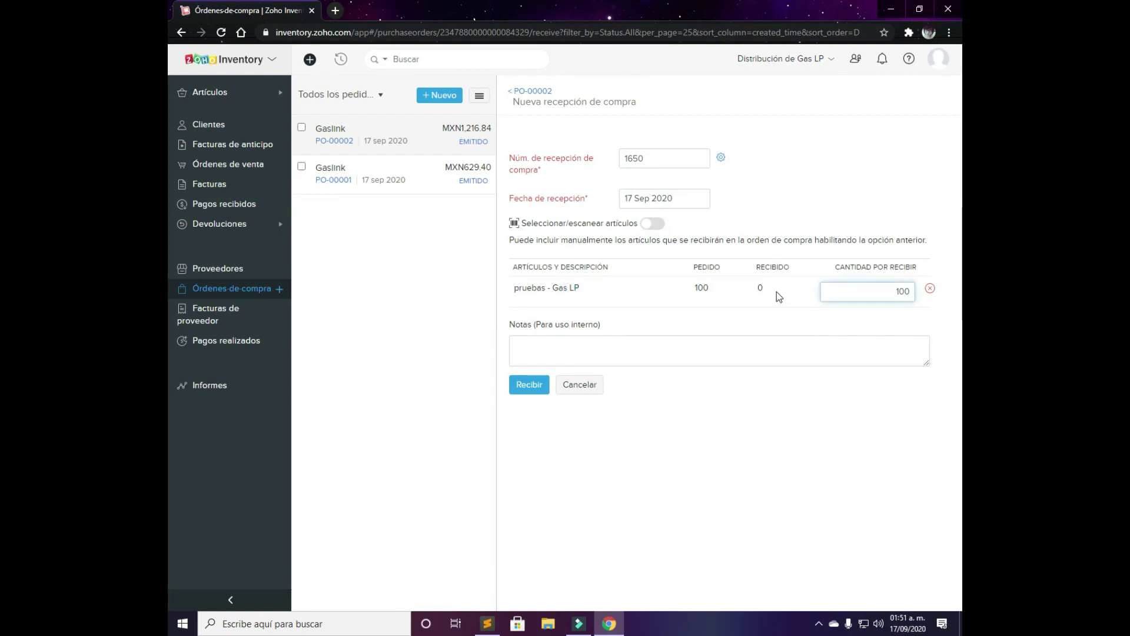
pyautogui.click(760, 289)
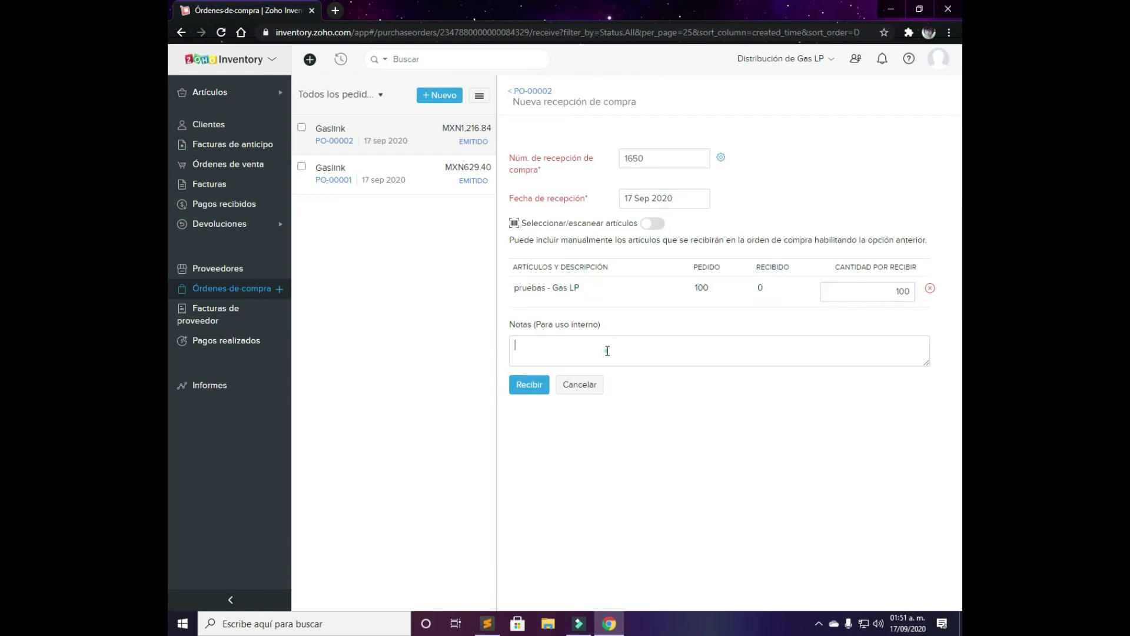
pyautogui.click(606, 353)
pyautogui.click(528, 385)
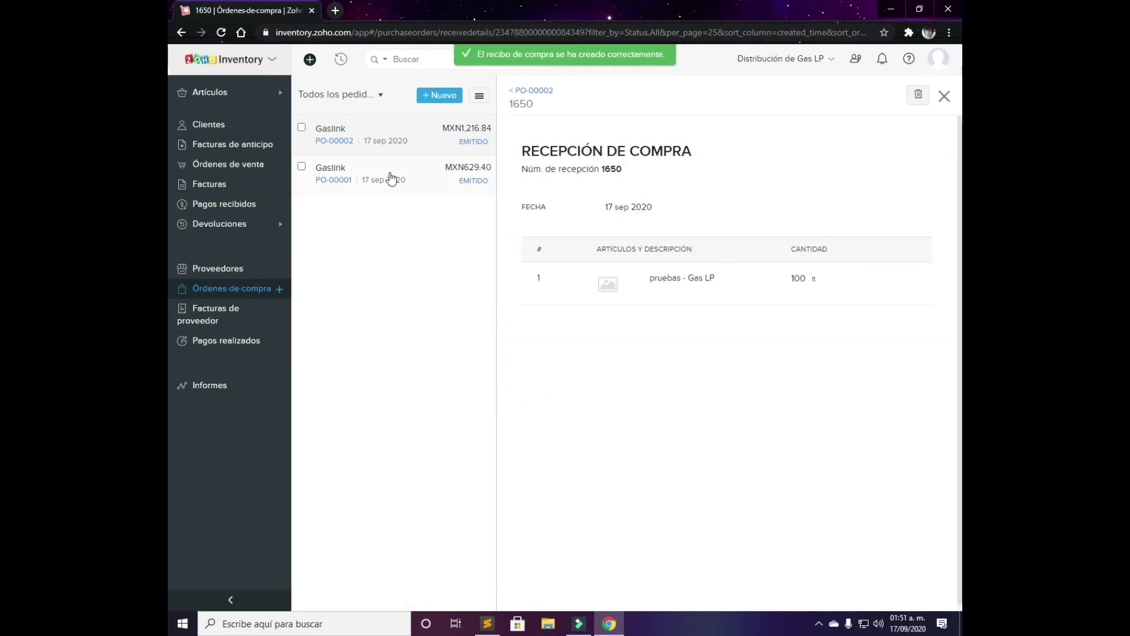
# Check pruebas - Gas LP physical stock: 199.00 on hand, 149.00 available for sale
pyautogui.click(238, 97)
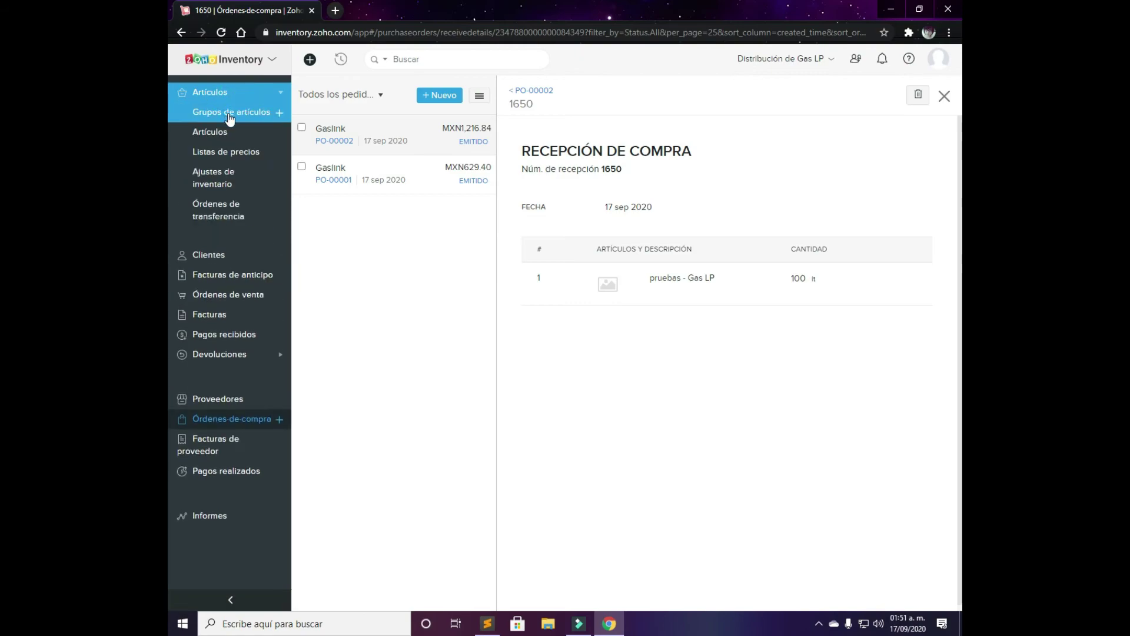
pyautogui.click(225, 131)
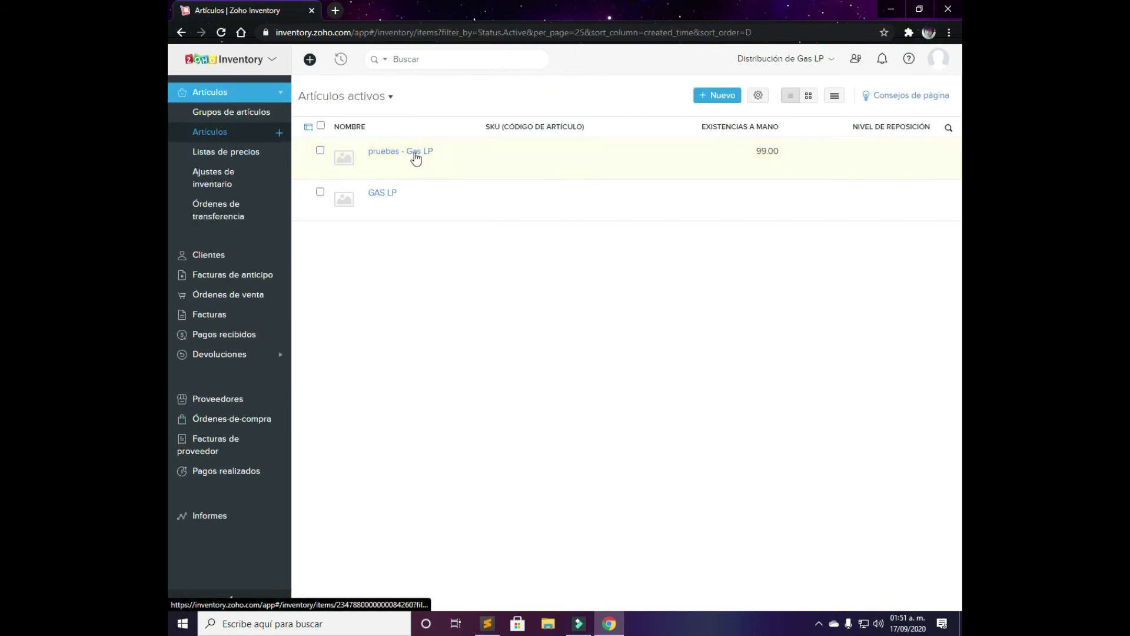
pyautogui.click(414, 153)
pyautogui.scroll(-4, 903, 262)
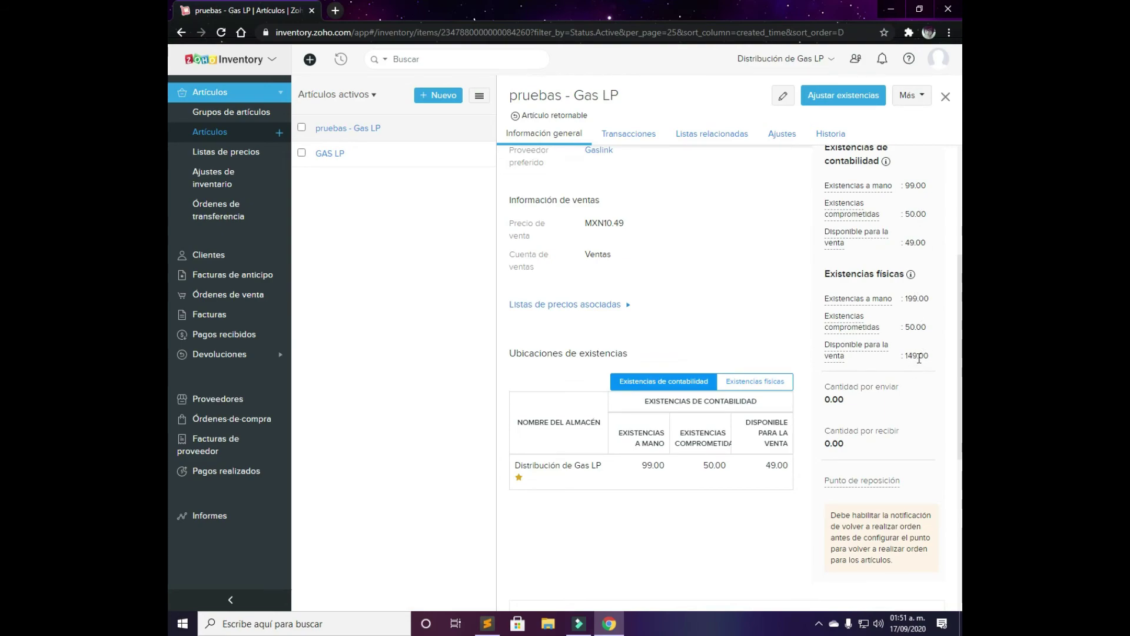
pyautogui.moveTo(906, 355); pyautogui.dragTo(933, 357)
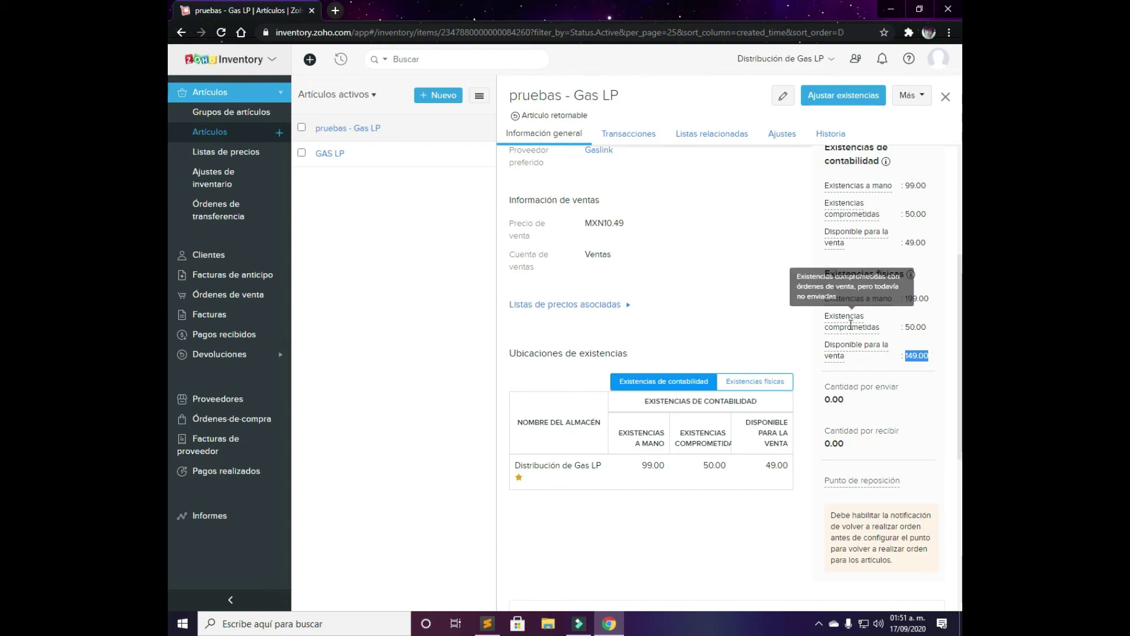
pyautogui.moveTo(825, 317); pyautogui.dragTo(934, 337)
pyautogui.click(934, 336)
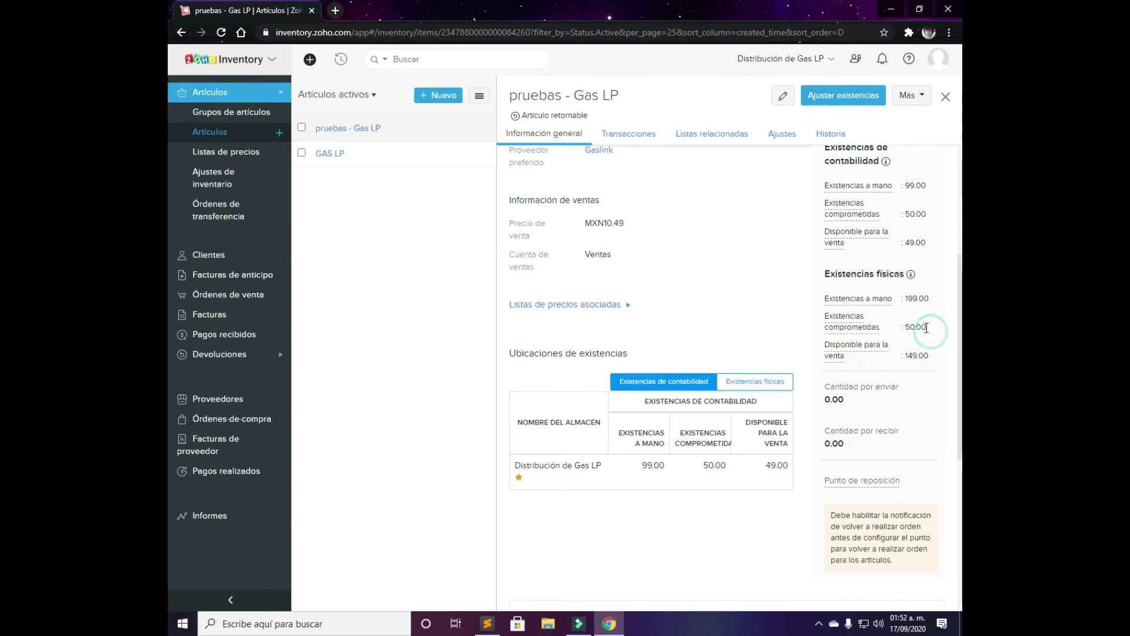
pyautogui.moveTo(862, 327)
pyautogui.scroll(4, 855, 327)
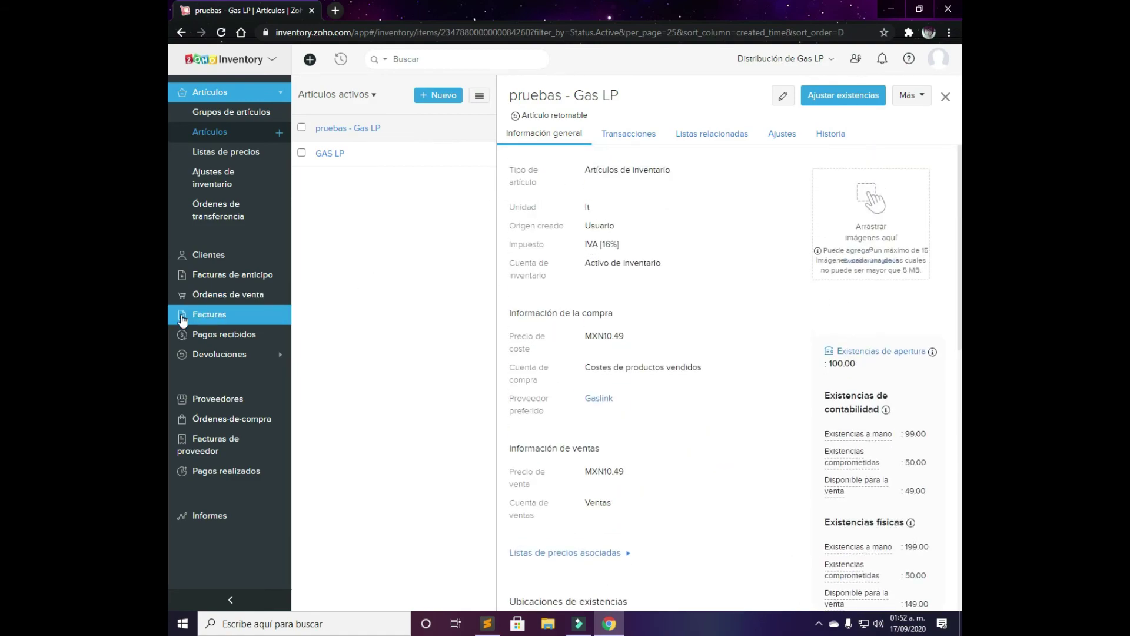
pyautogui.click(209, 515)
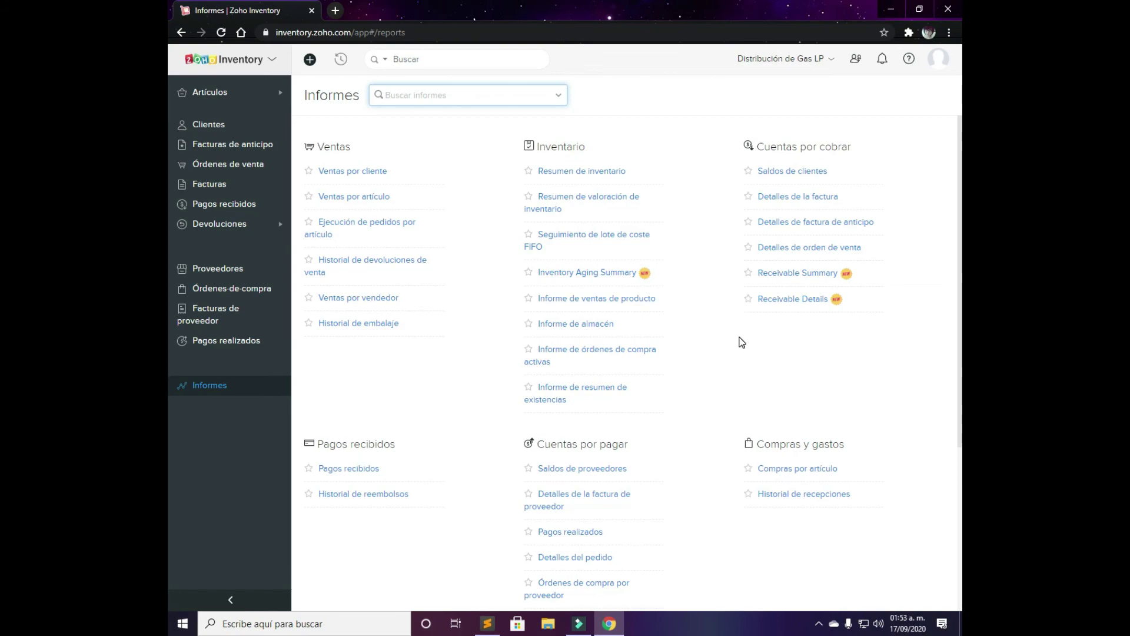
# Scroll through the Informes report groups, from Ventas down to Actividad
pyautogui.scroll(-1, 705, 337)
pyautogui.scroll(1, 706, 337)
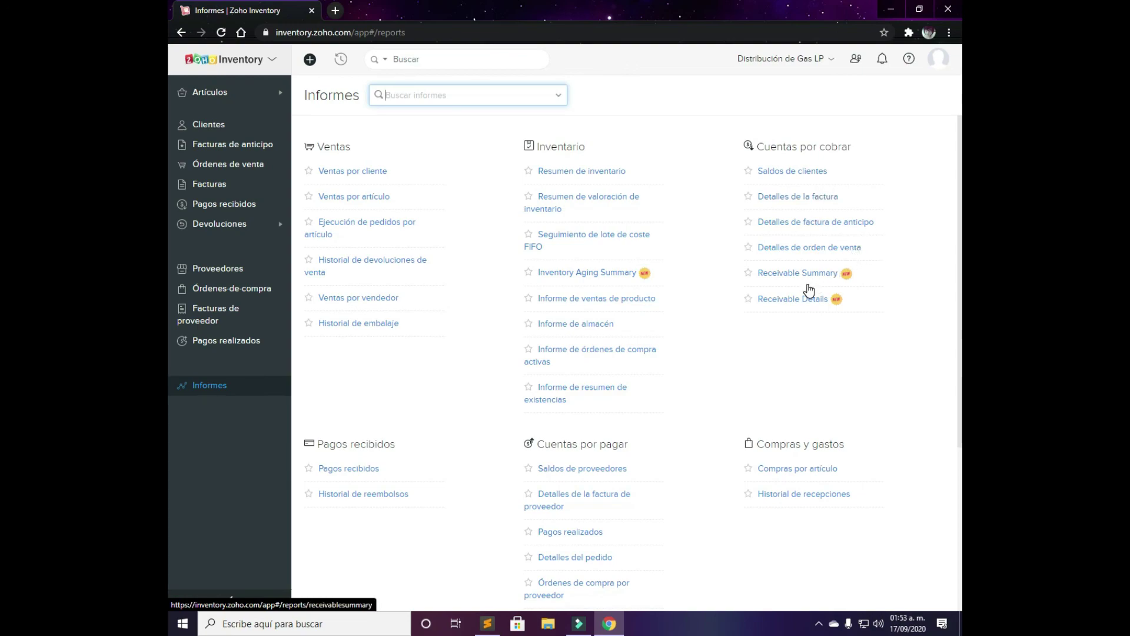
pyautogui.scroll(-3, 808, 308)
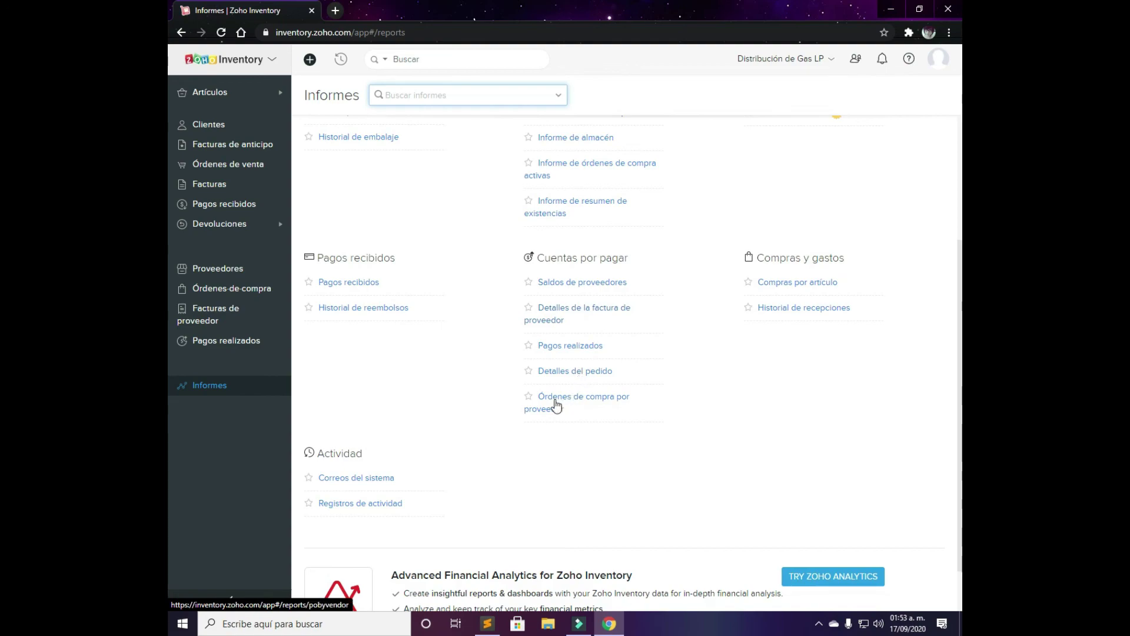
pyautogui.scroll(-1, 484, 420)
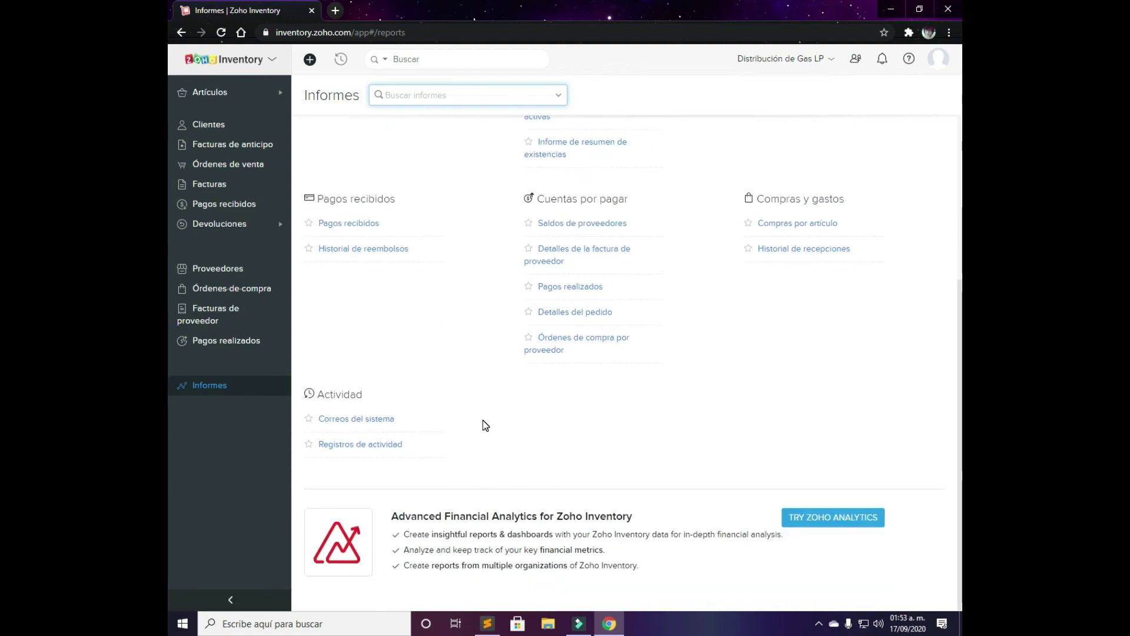
pyautogui.scroll(4, 483, 420)
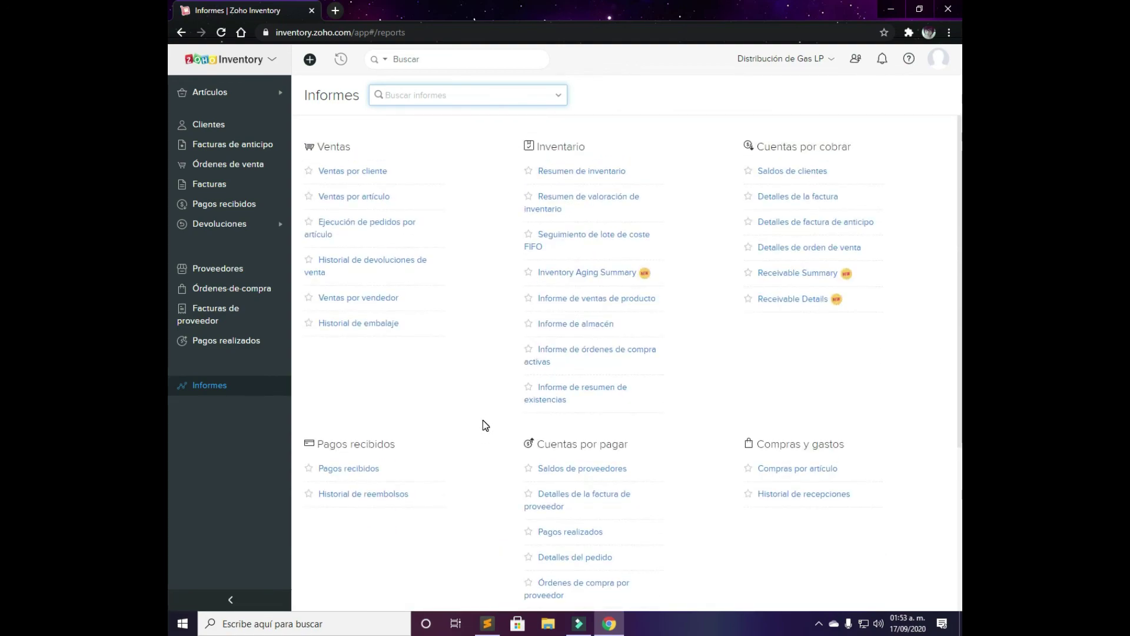